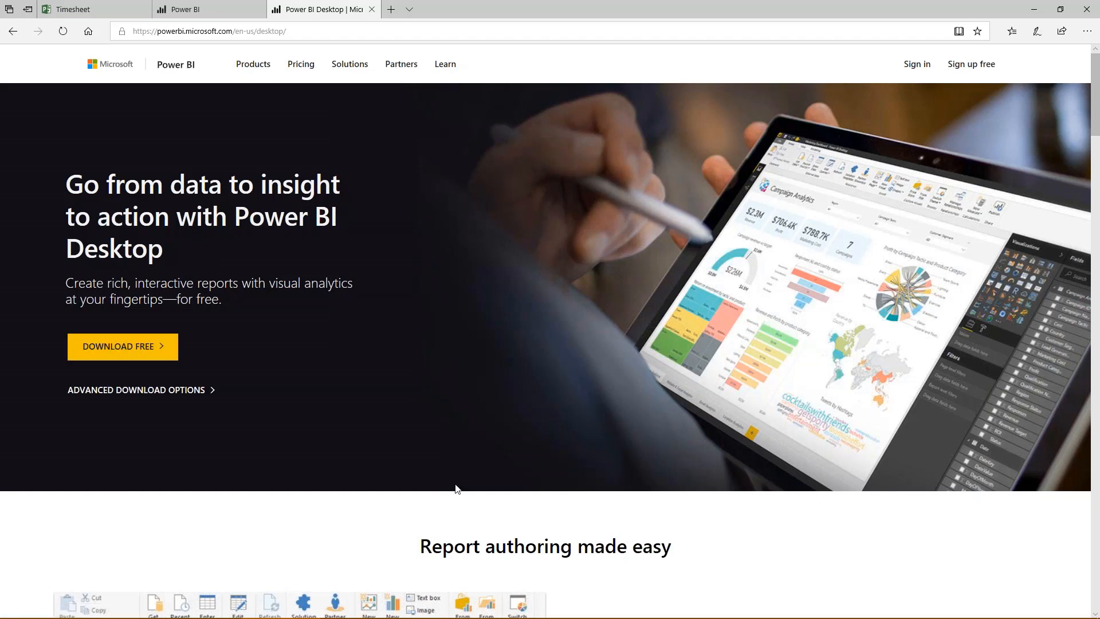
- Switch to Power BI Desktop and open the list of data sources for a new import
mouse_move(630, 617)
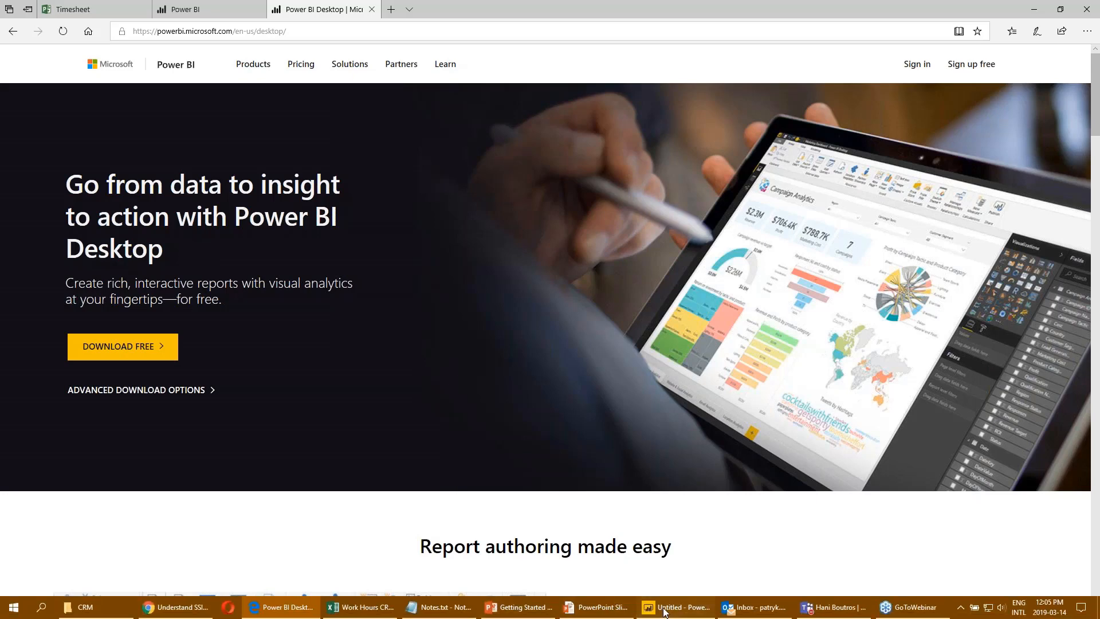
click(664, 610)
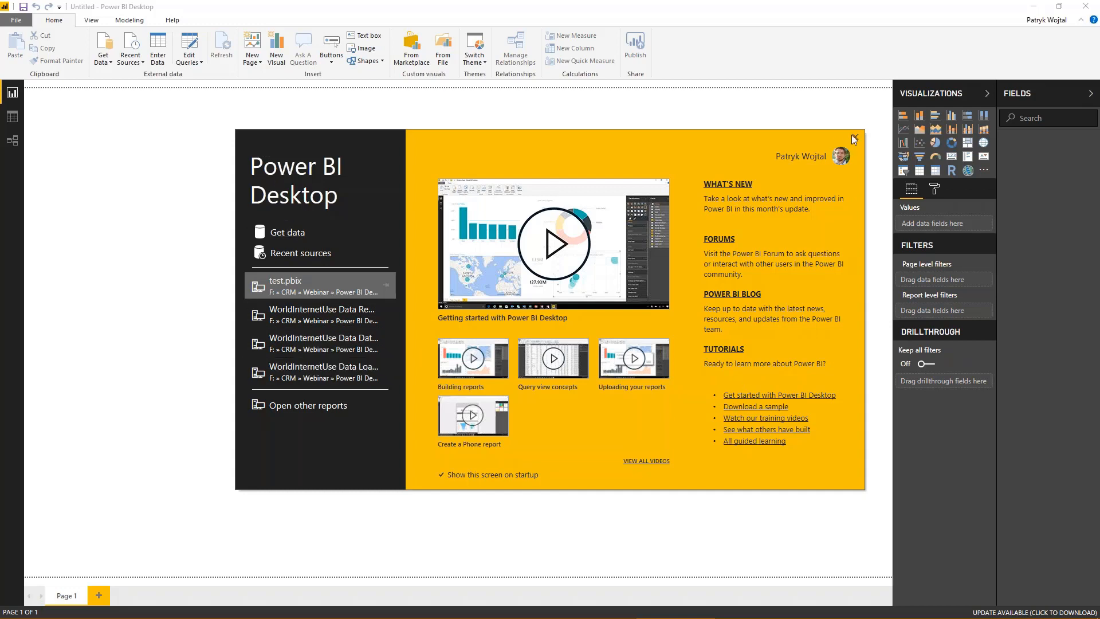
click(289, 235)
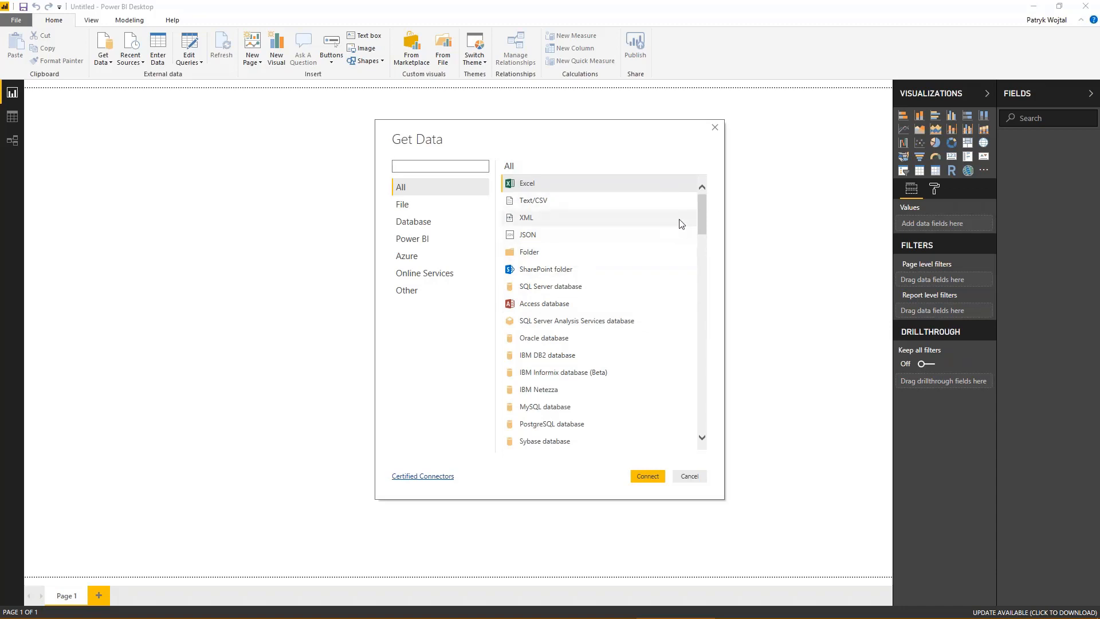
- Examine the full list of available data connectors, including Dynamics 365 (online) and the third-party online services
drag(702, 223, 694, 271)
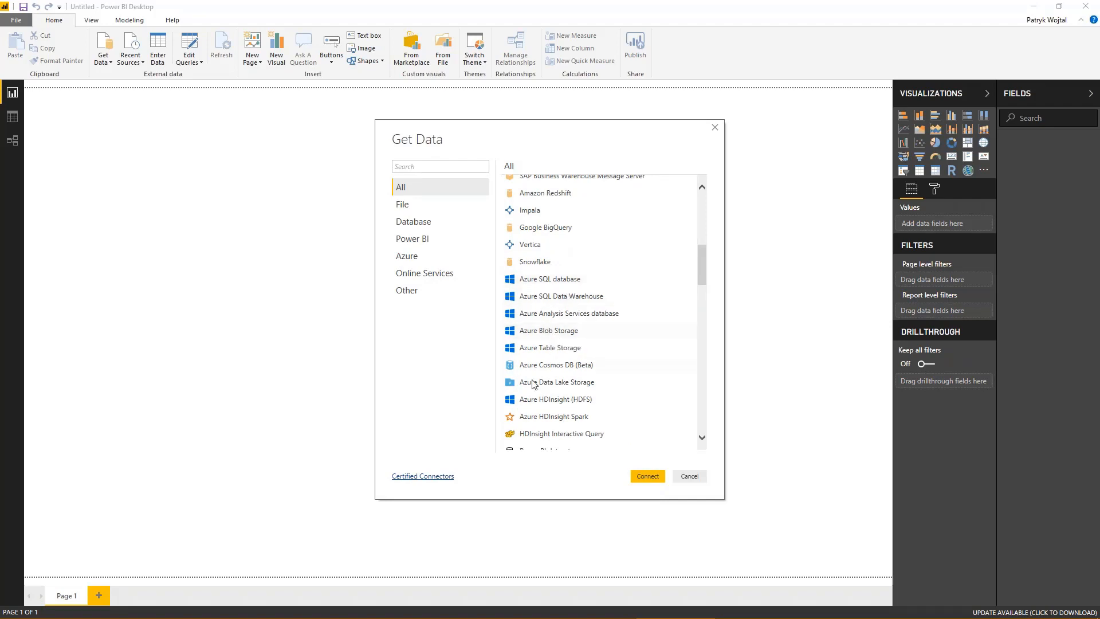
scroll(555, 392, down, 2)
scroll(557, 399, down, 2)
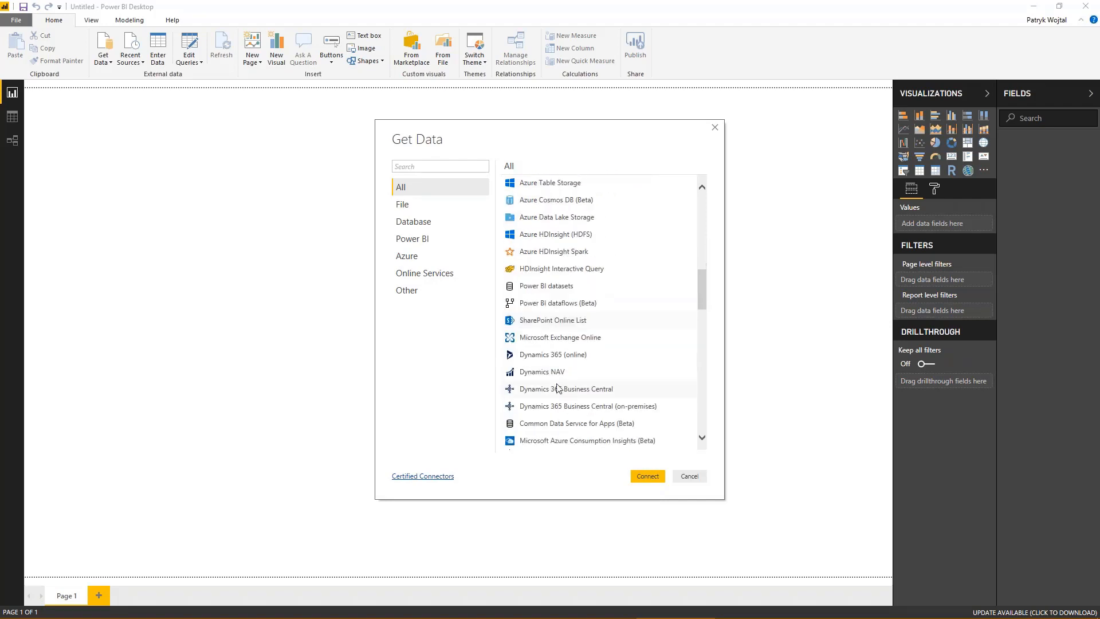
click(559, 354)
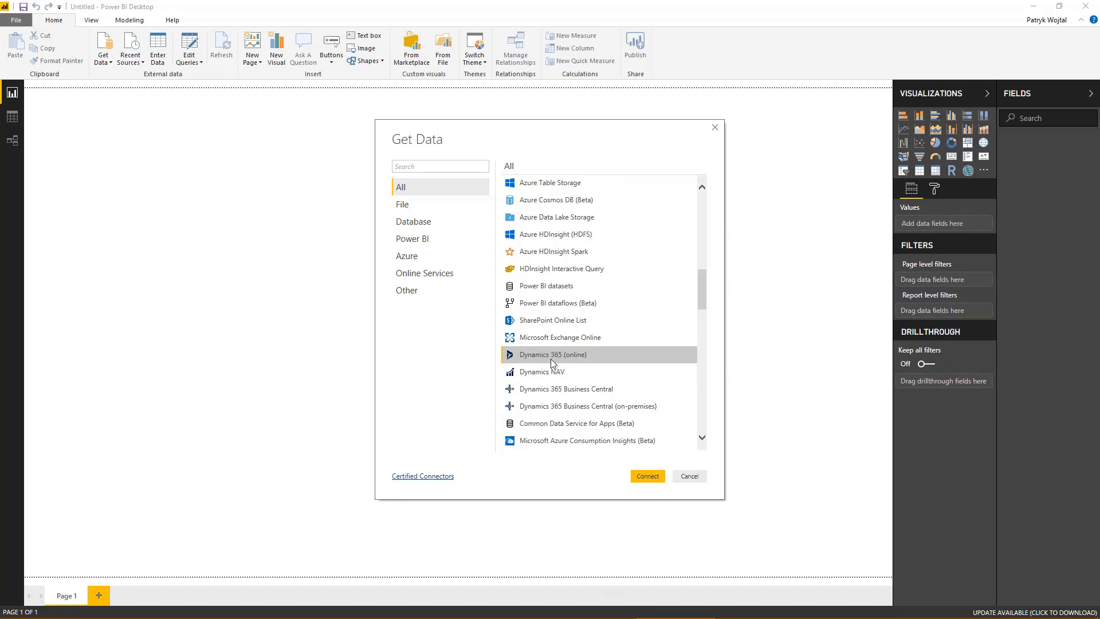
scroll(554, 398, down, 3)
scroll(553, 399, down, 6)
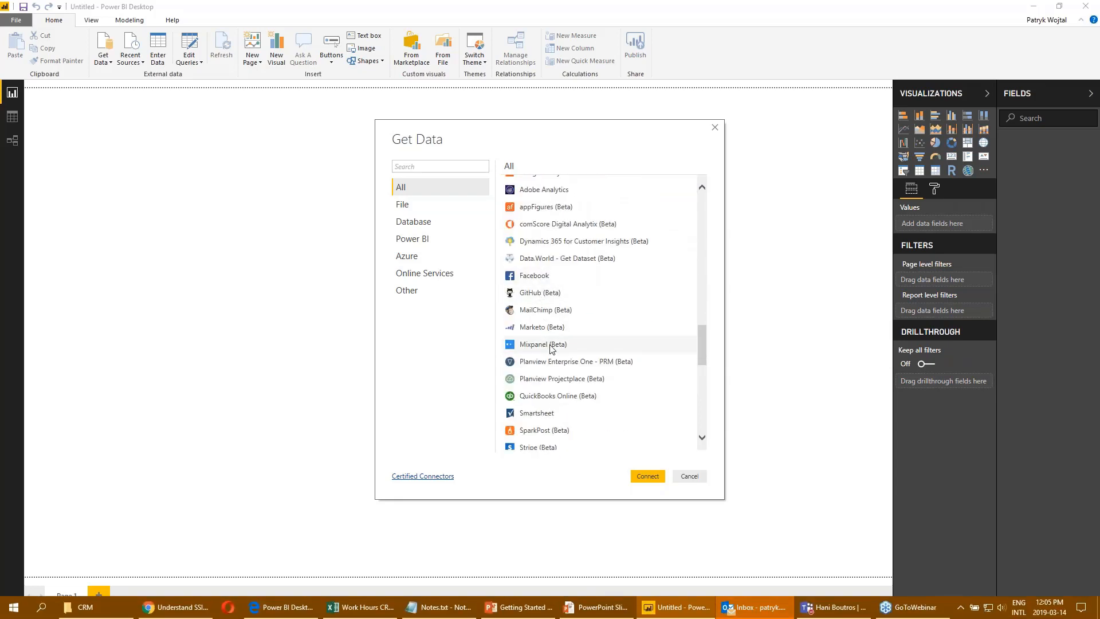
scroll(558, 361, down, 2)
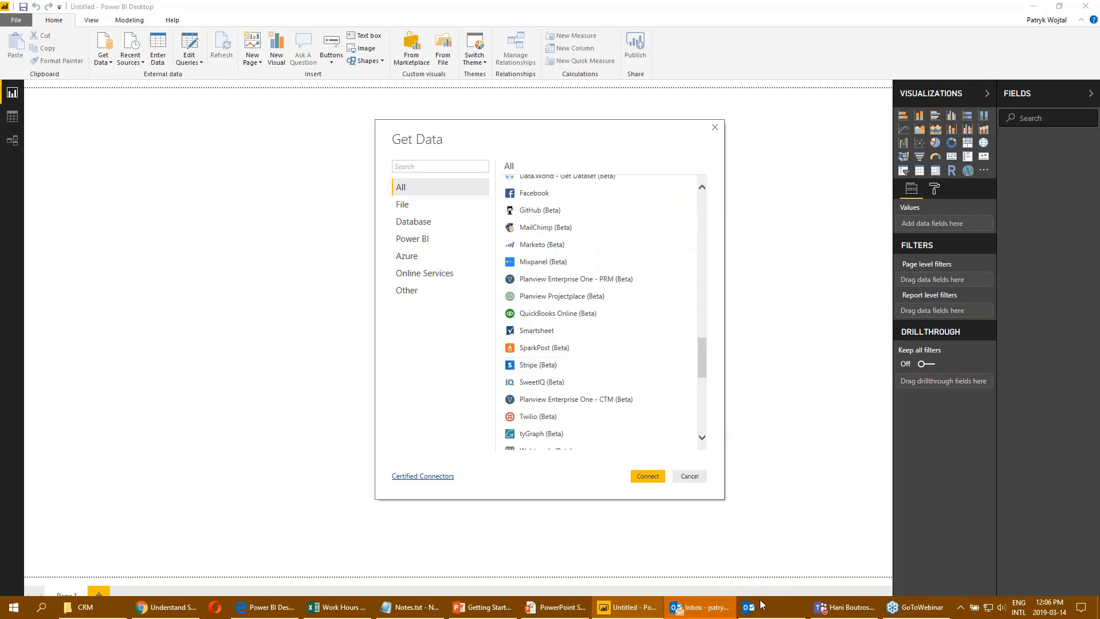
scroll(584, 312, up, 7)
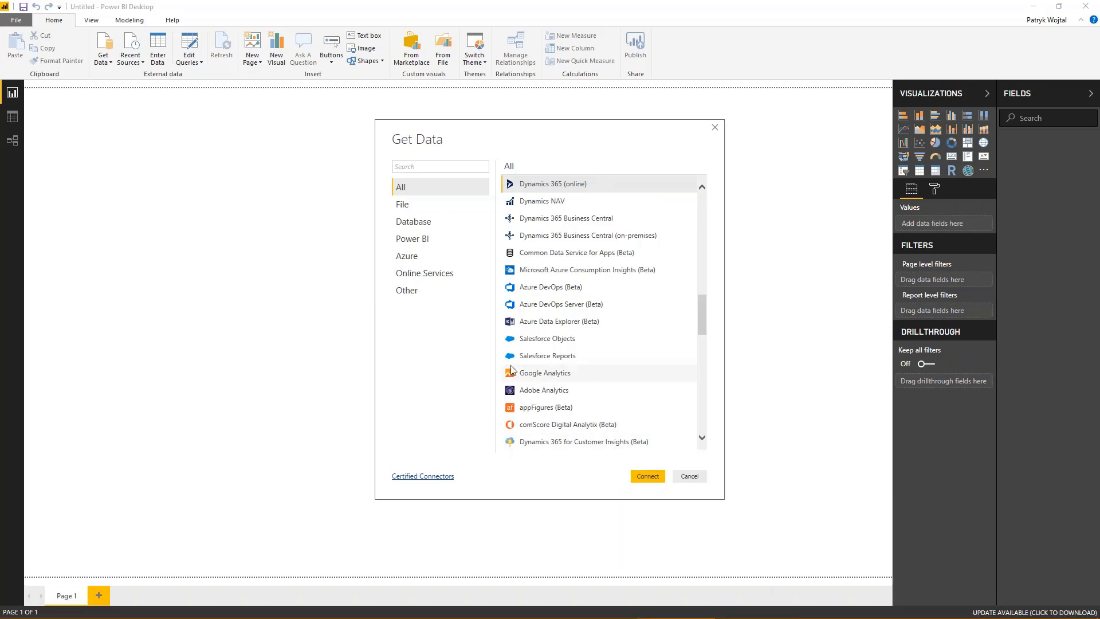
- Go through the File, Database, Power BI, Azure and Online Services connector categories, and select the Web source under Other
click(422, 209)
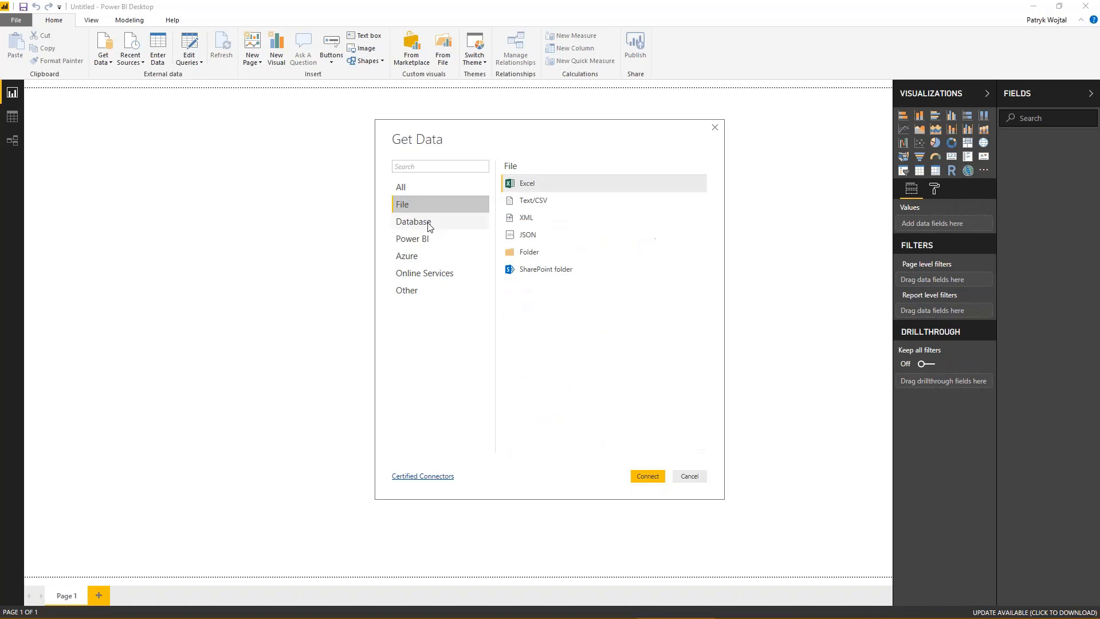
click(429, 221)
click(434, 238)
click(433, 258)
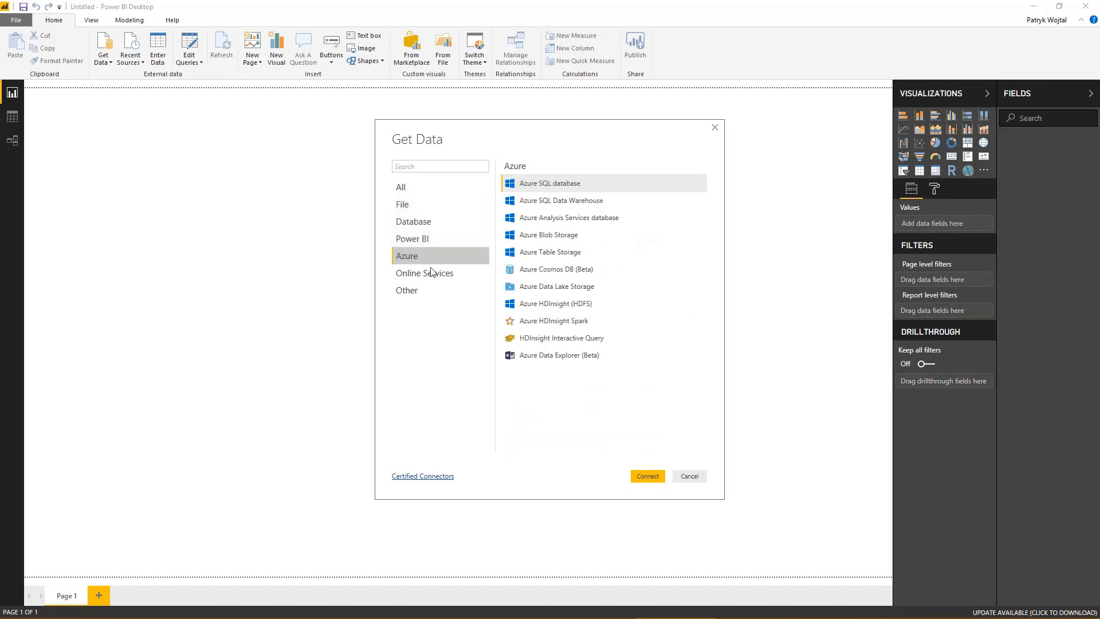
click(431, 273)
click(423, 292)
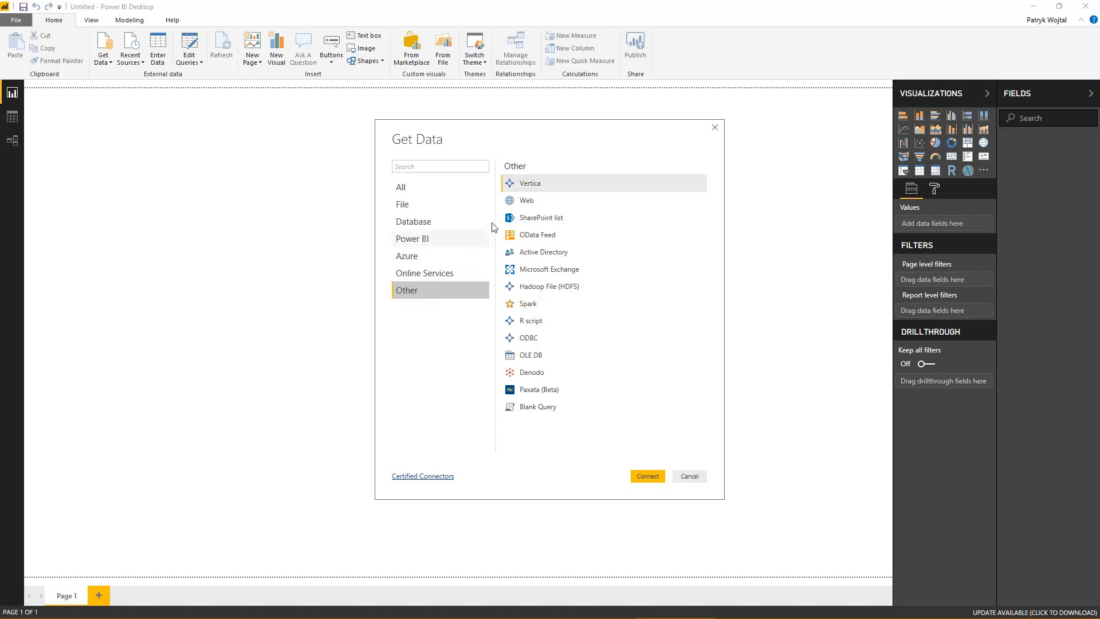
click(523, 206)
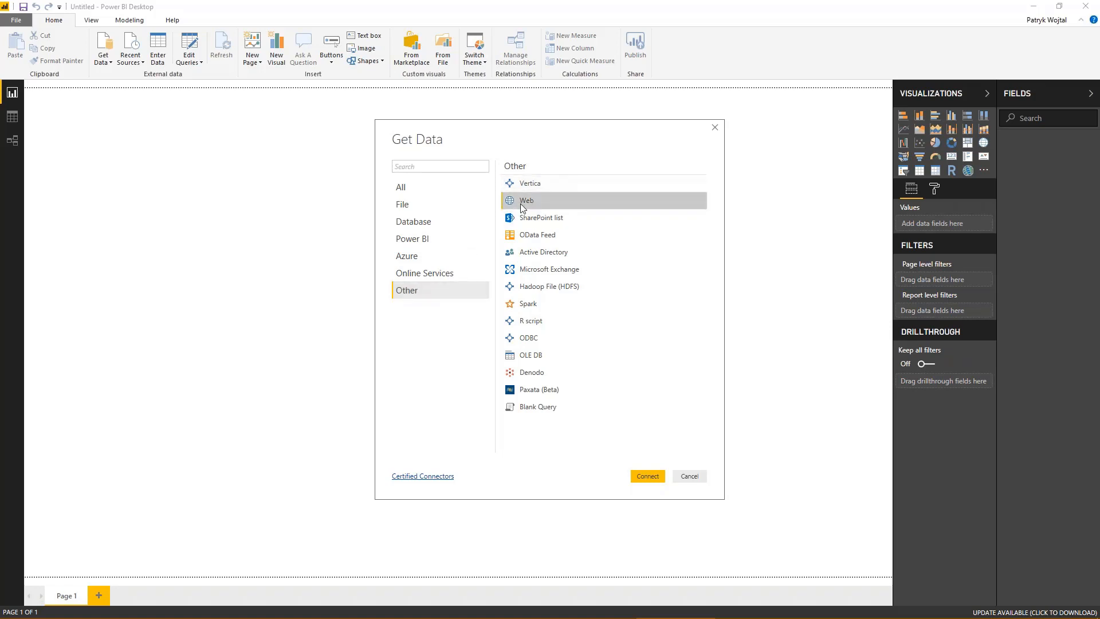
- Switch to the Edge browser, search for "internet usage per country" in a new tab and open Wikipedia's List of countries by number of Internet users
mouse_move(180, 614)
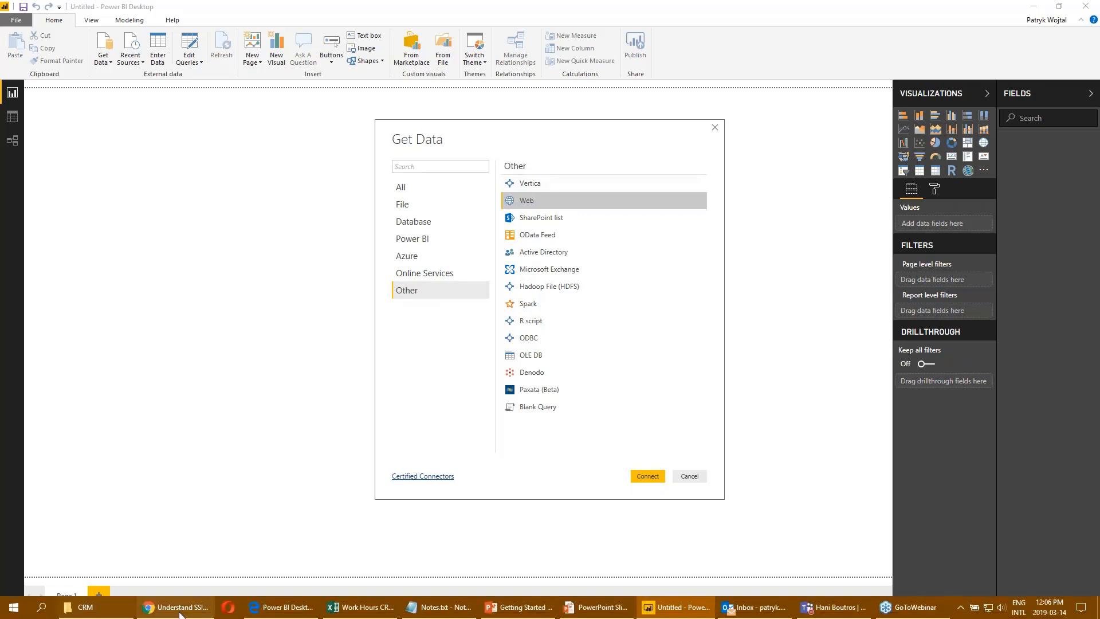
click(256, 612)
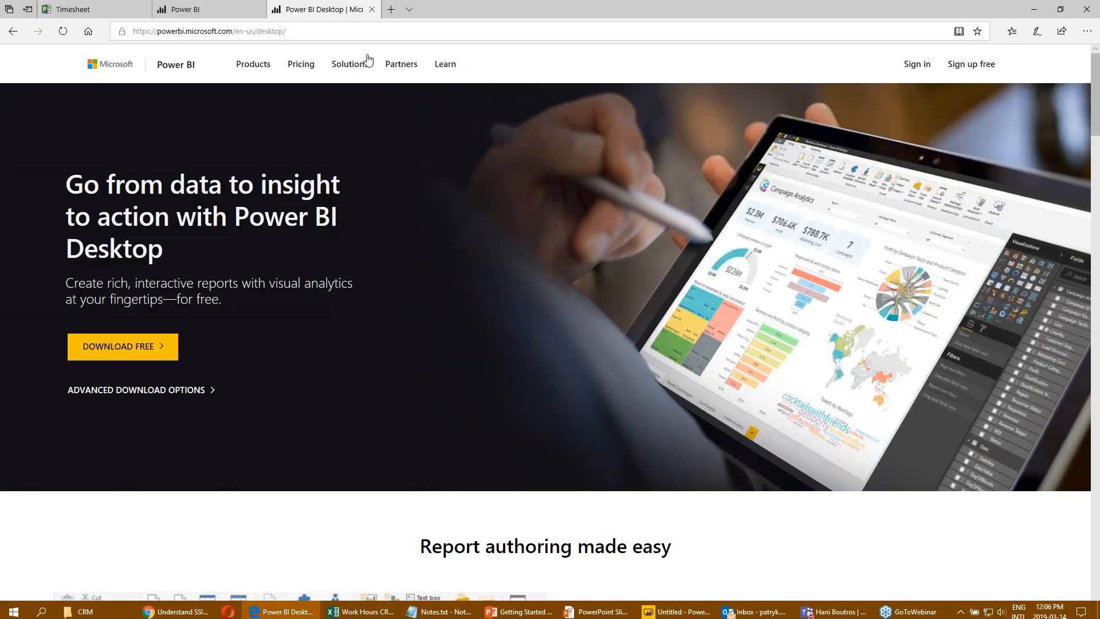
key(ctrl+t)
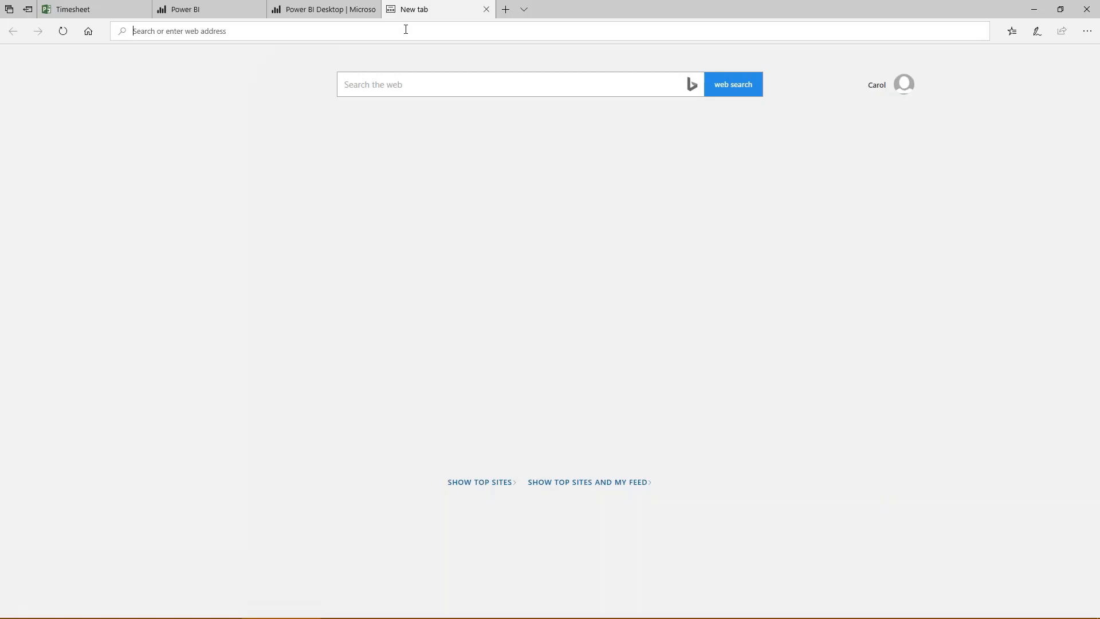
text(interne)
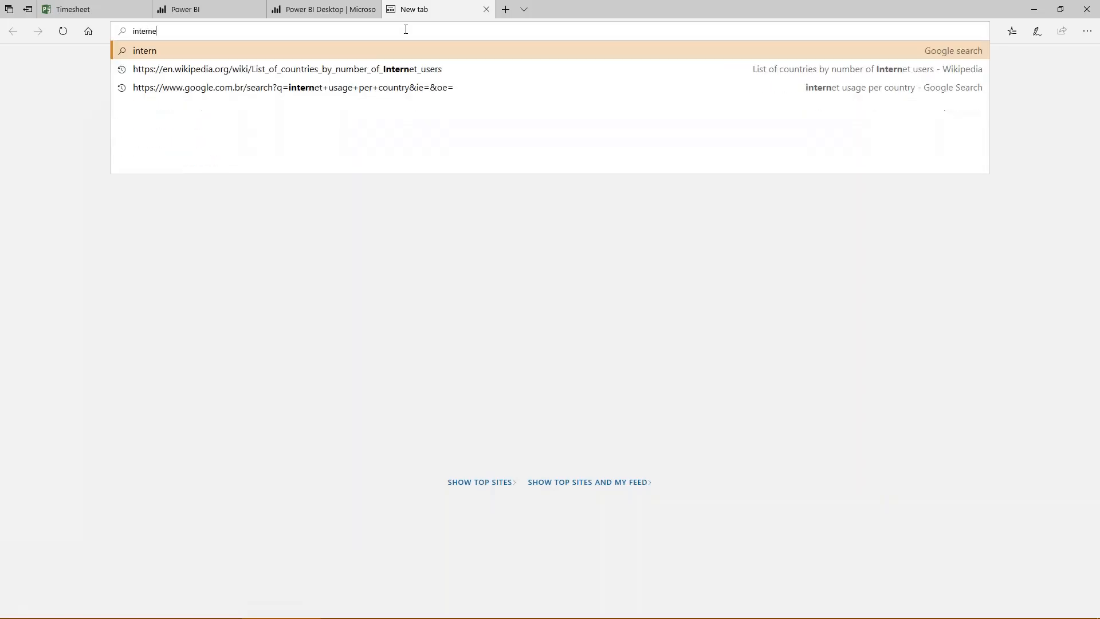
text(t usage per cou)
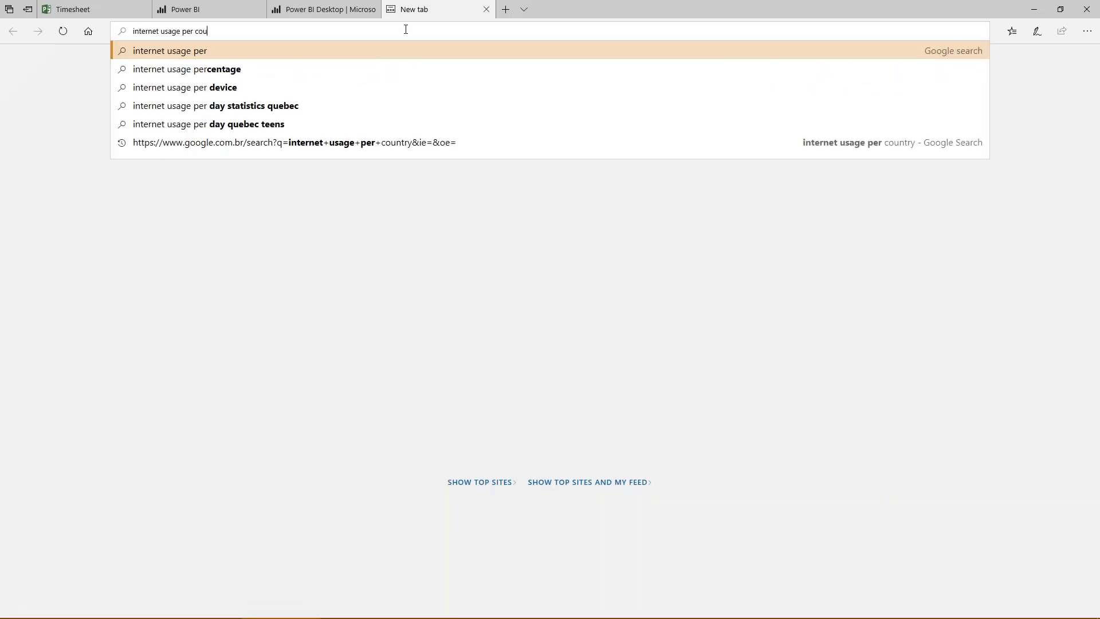
text(ntry)
key(Return)
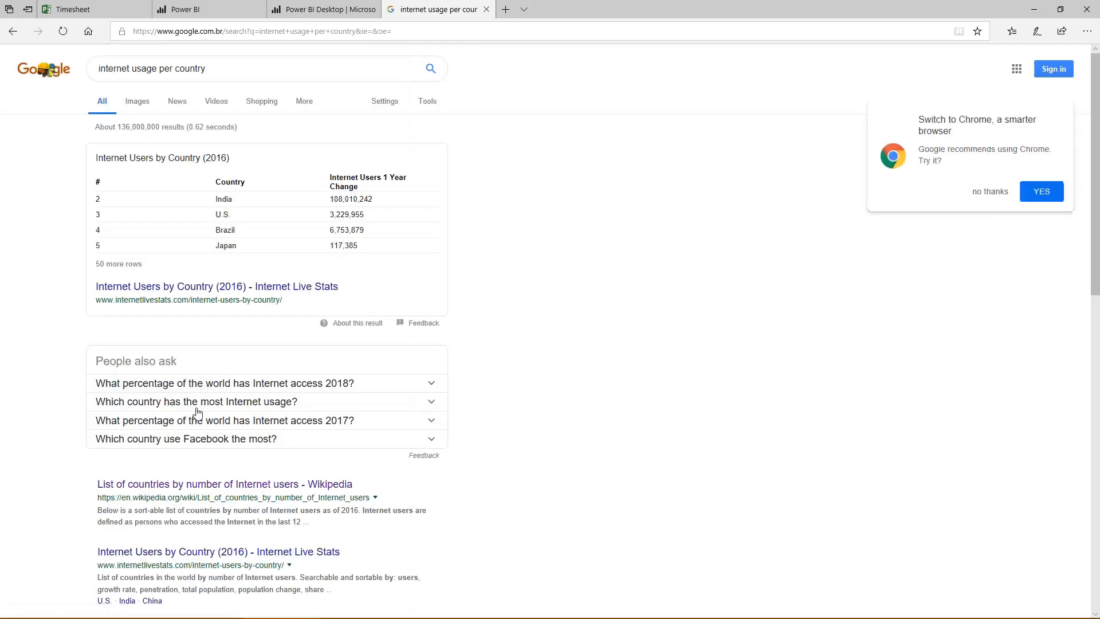
click(191, 485)
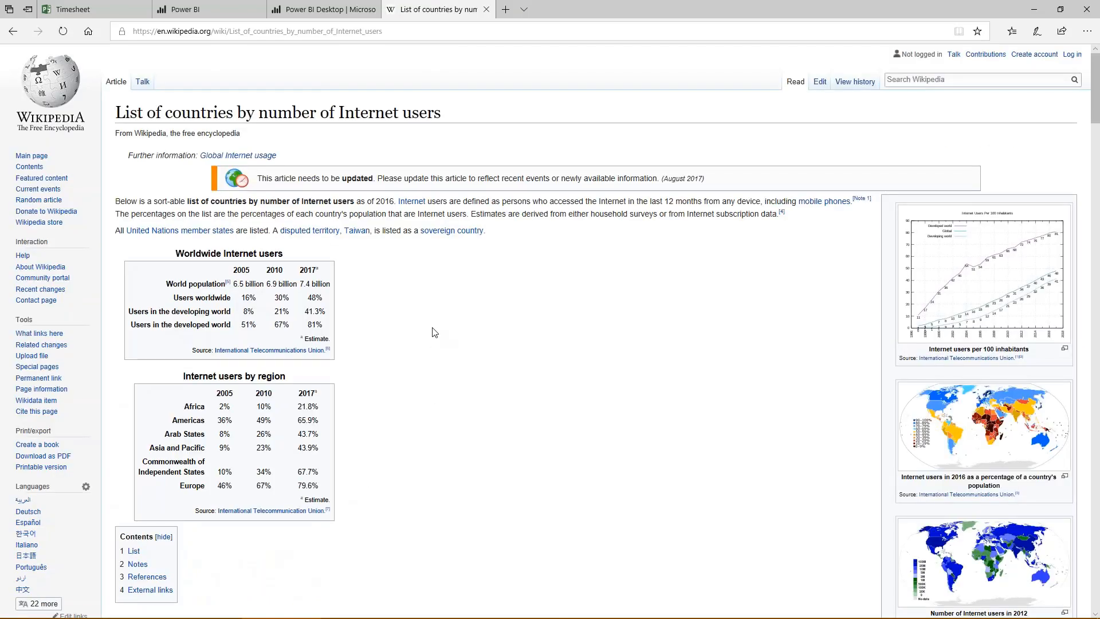
- Examine the article's table of Internet users, population and percentage per country from its first to its last row
scroll(435, 332, down, 10)
scroll(432, 333, up, 1)
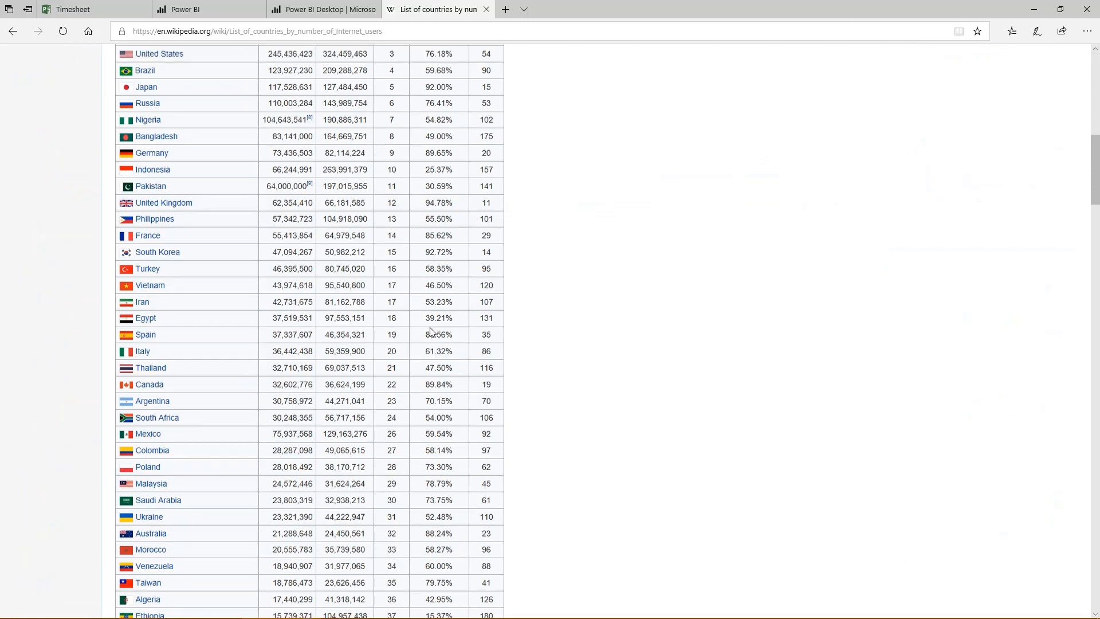
scroll(431, 333, up, 3)
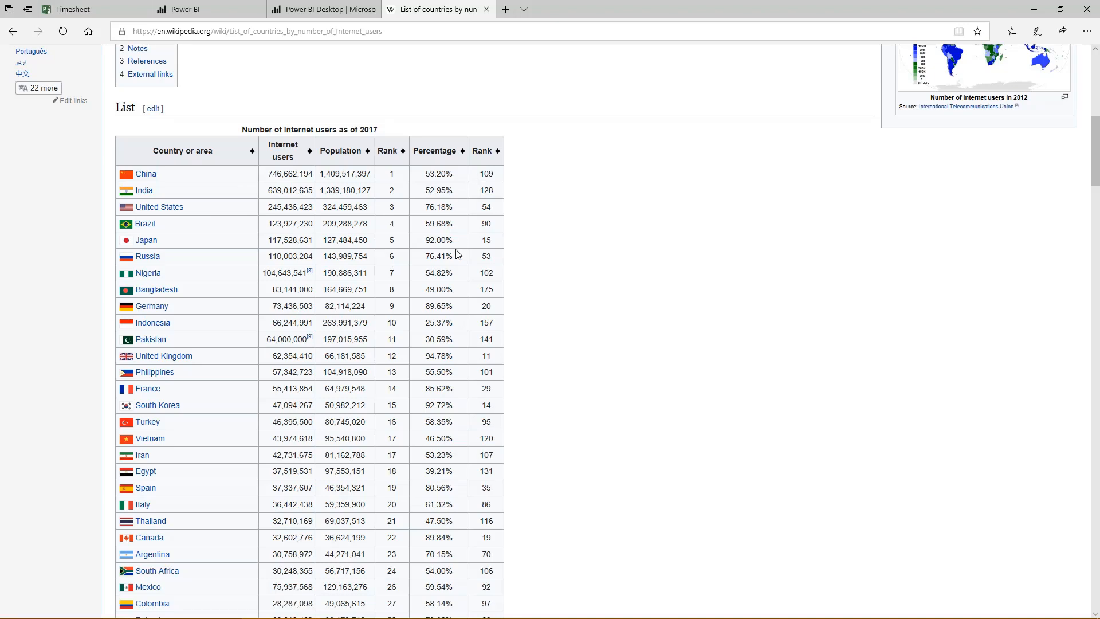
scroll(458, 253, down, 20)
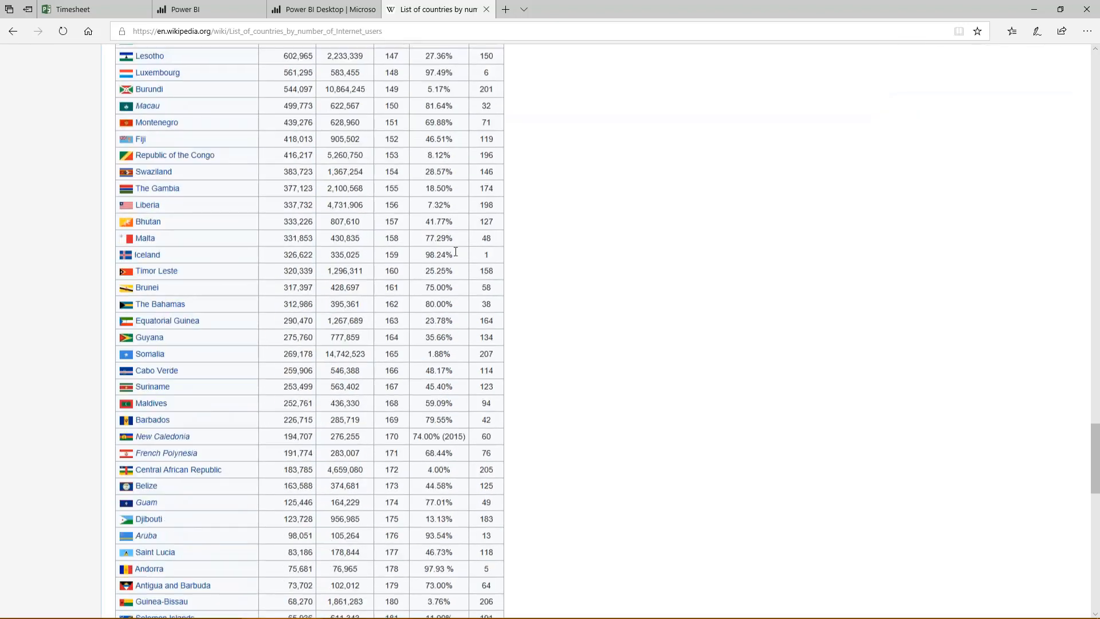
scroll(455, 252, down, 20)
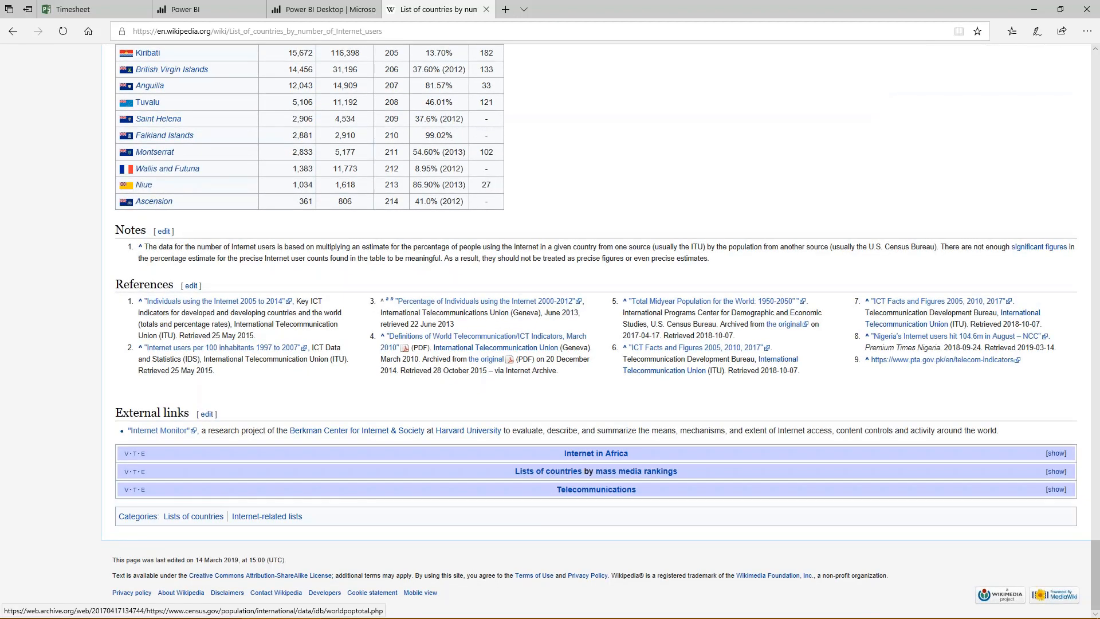
scroll(648, 393, up, 20)
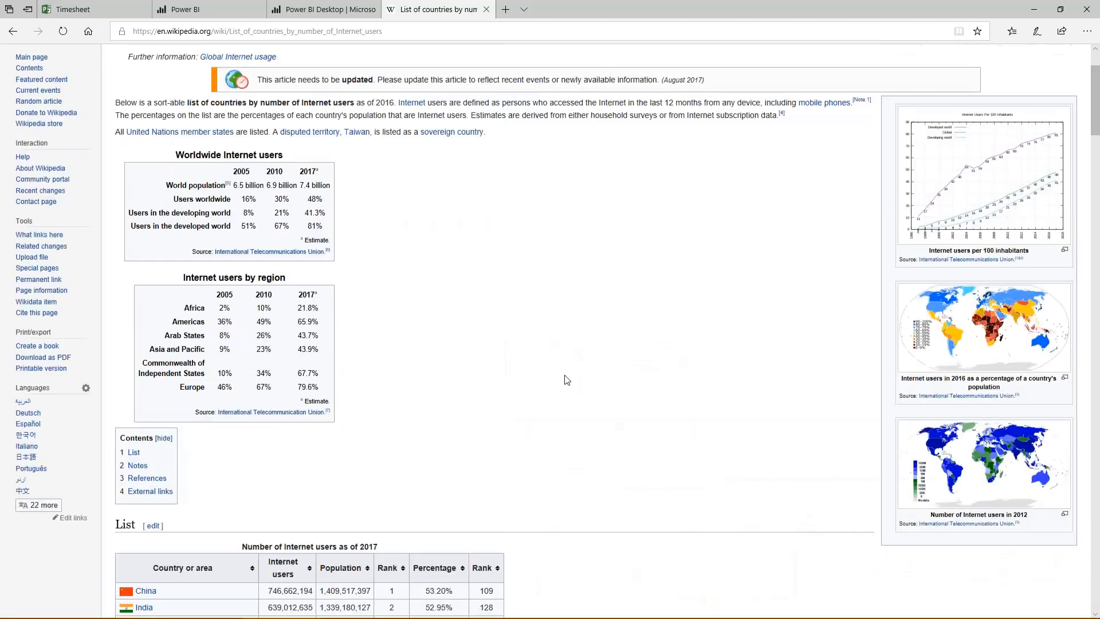
- Copy the Wikipedia article's URL and connect the Web source in Power BI Desktop to it with the Basic option
click(431, 32)
key(ctrl+c)
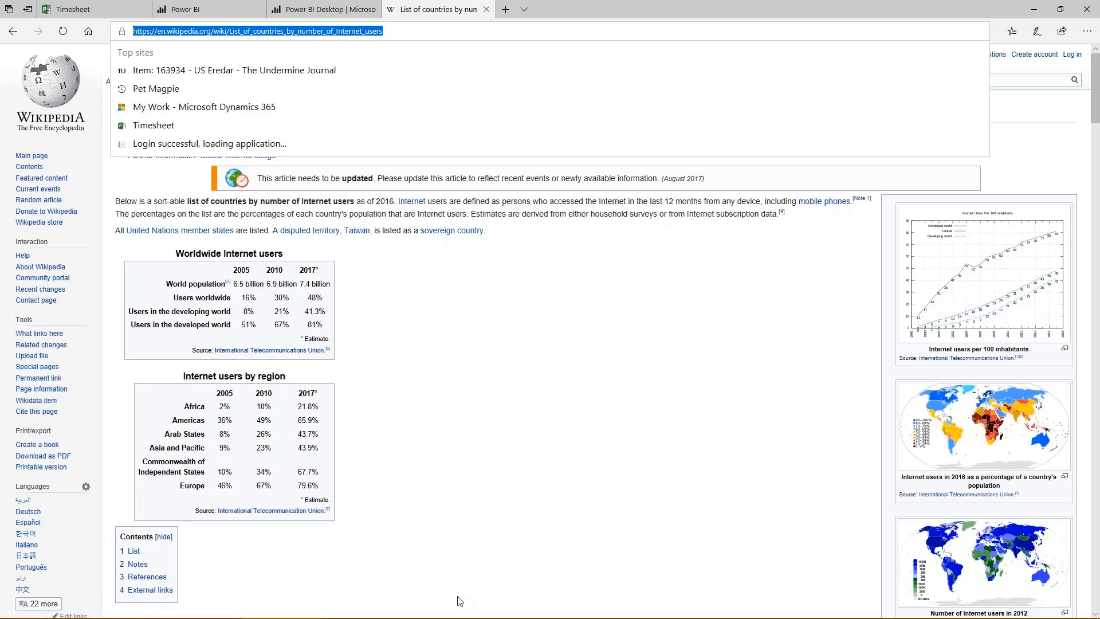
click(651, 612)
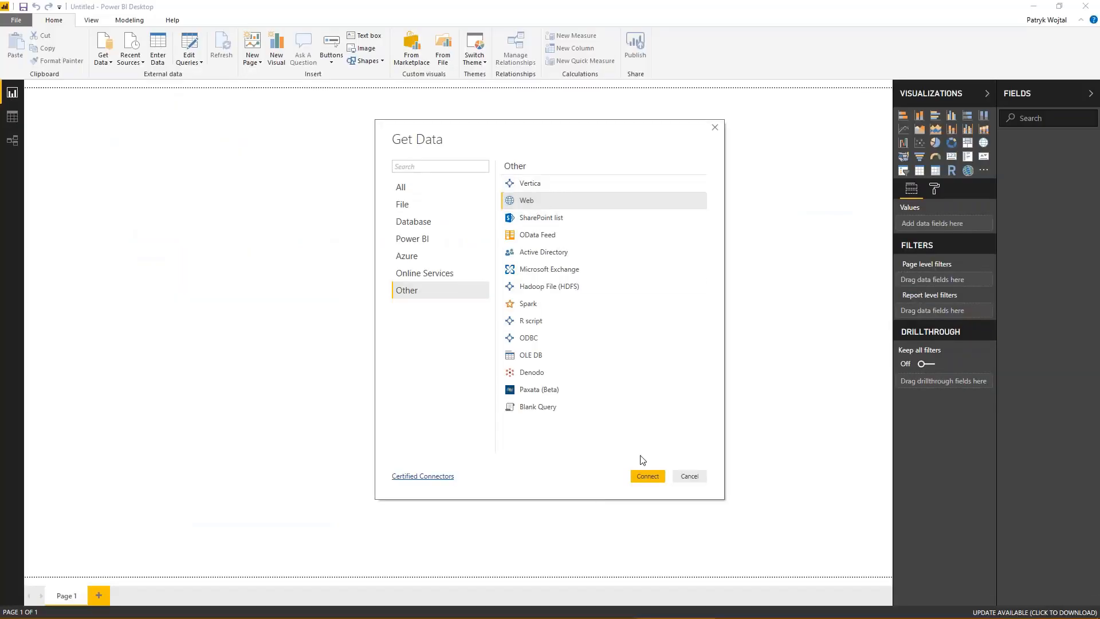
click(647, 476)
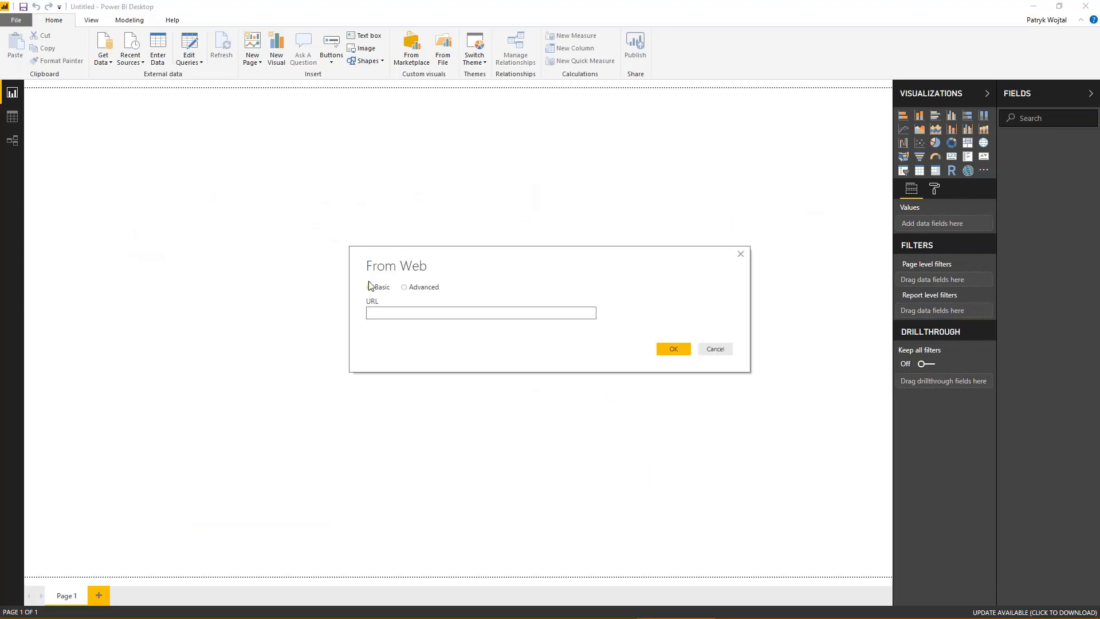
key(ctrl+v)
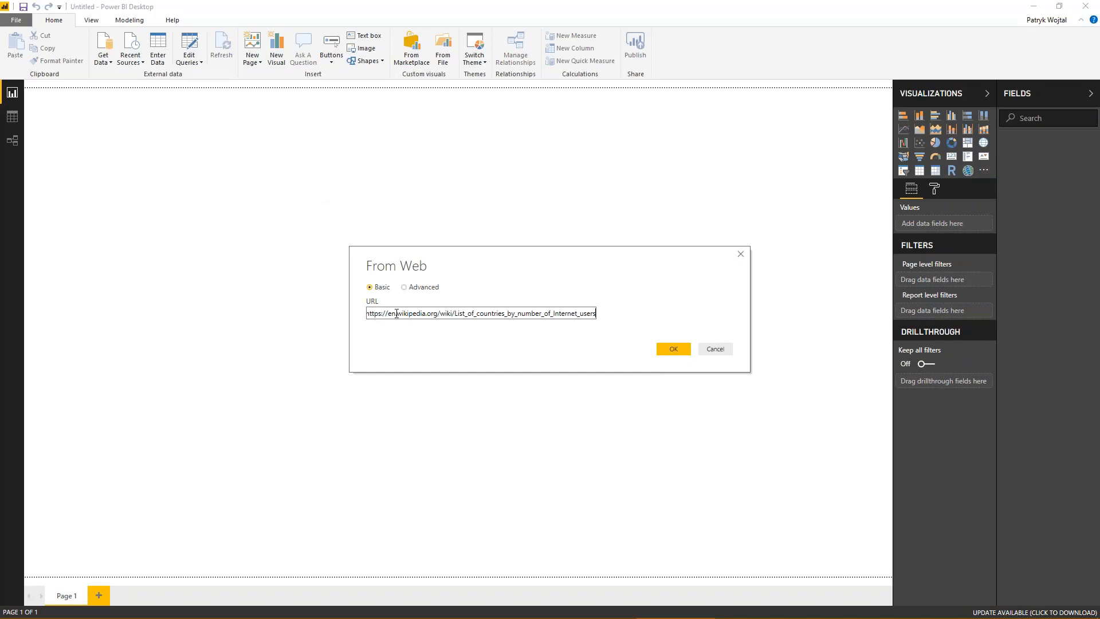
click(675, 348)
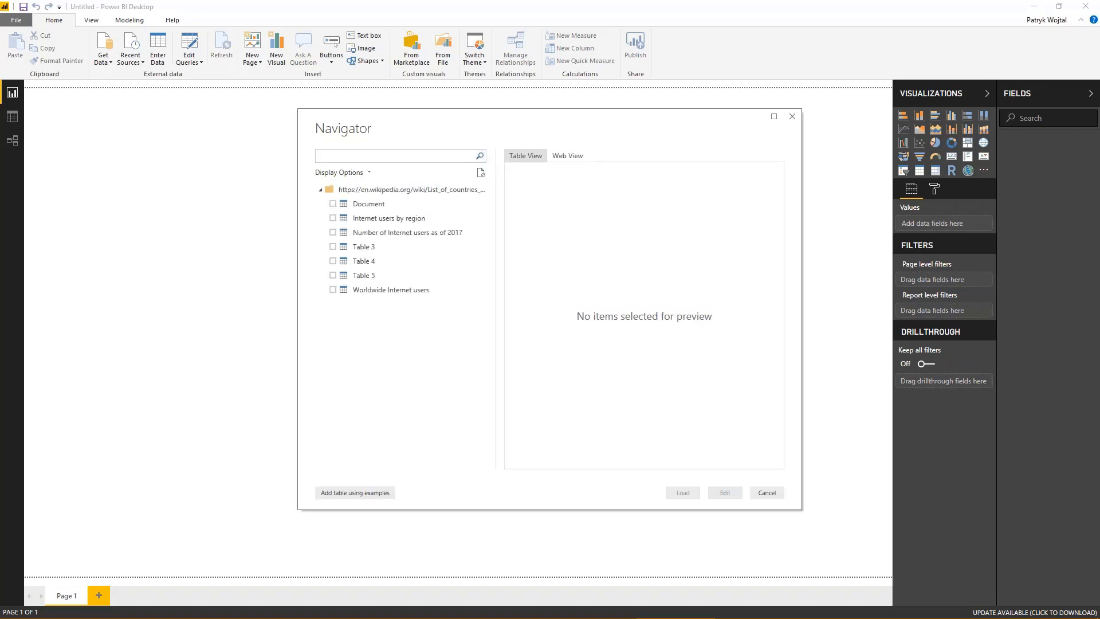
- Preview the Document and Internet users by region tables found on the web page, including the region table's last columns
click(403, 205)
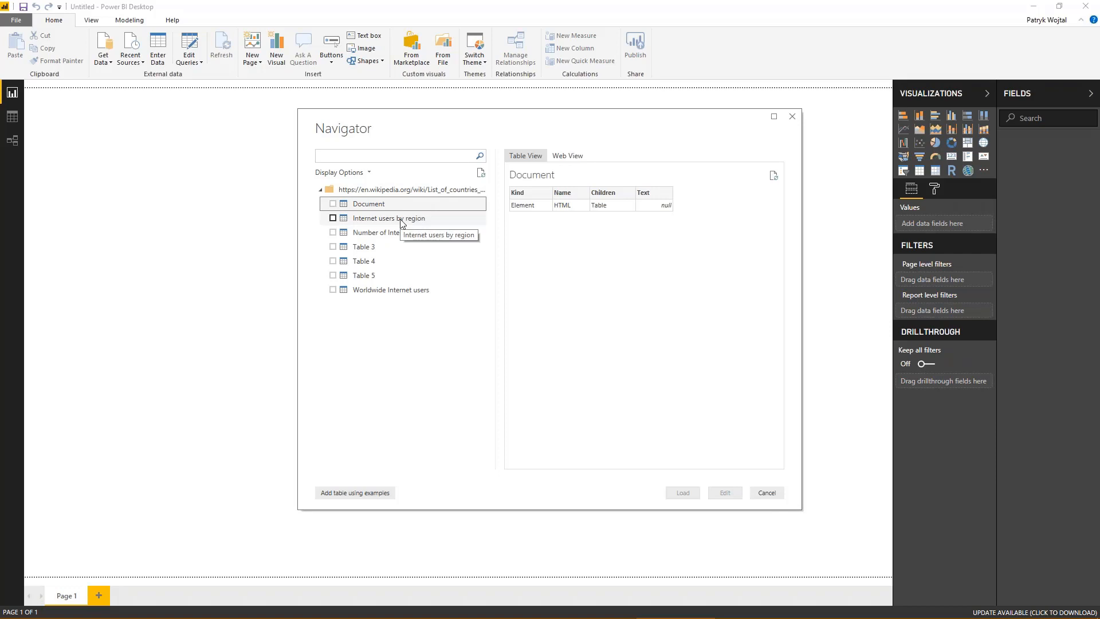
click(402, 222)
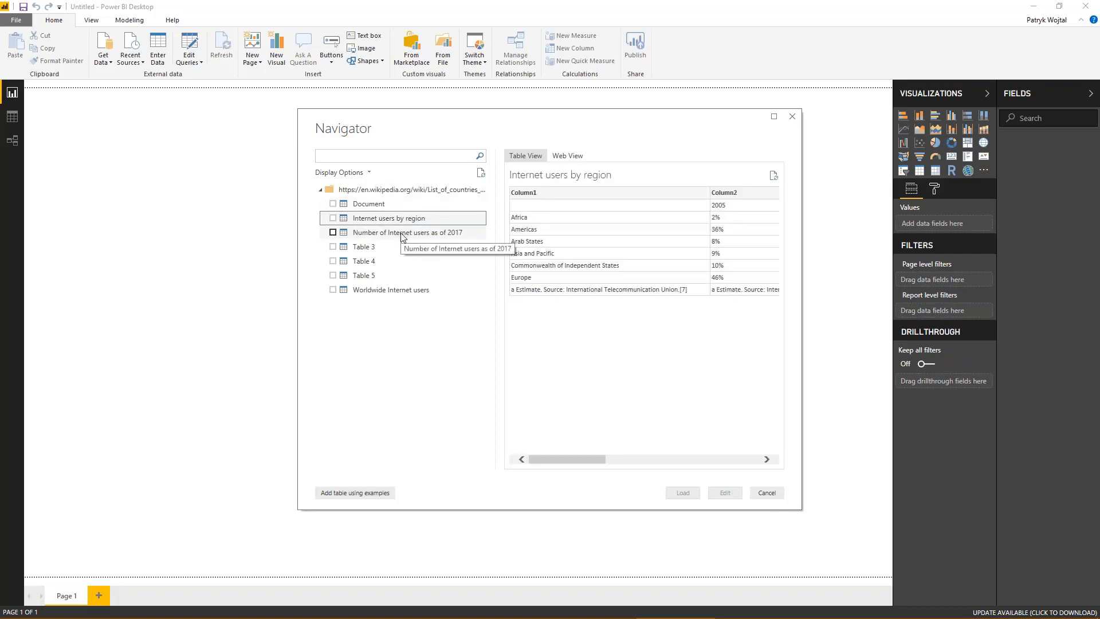
click(395, 206)
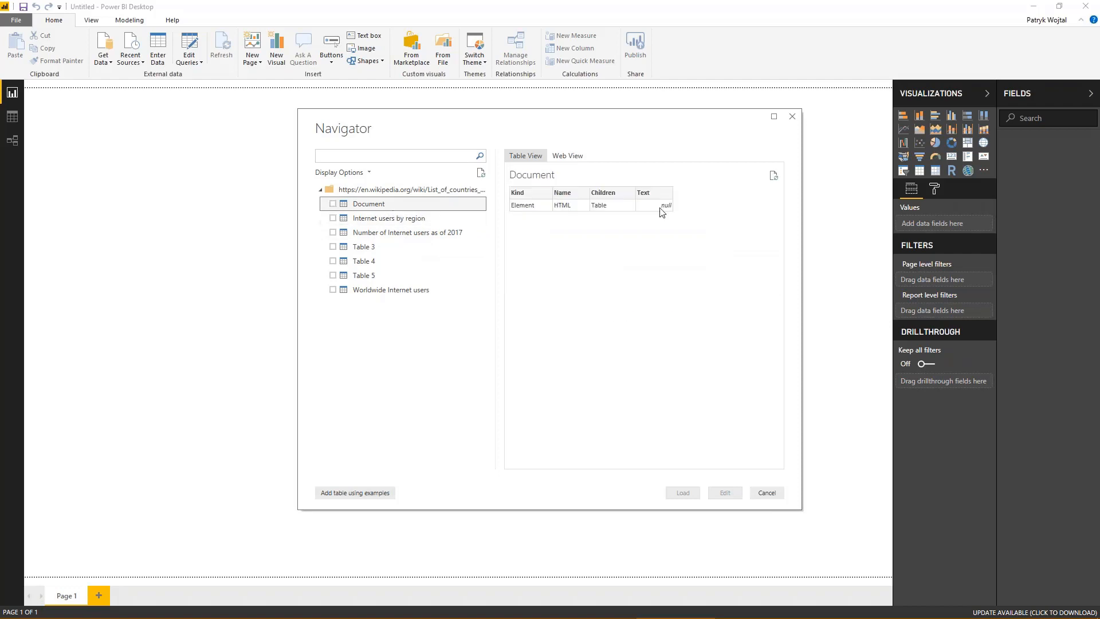
click(405, 221)
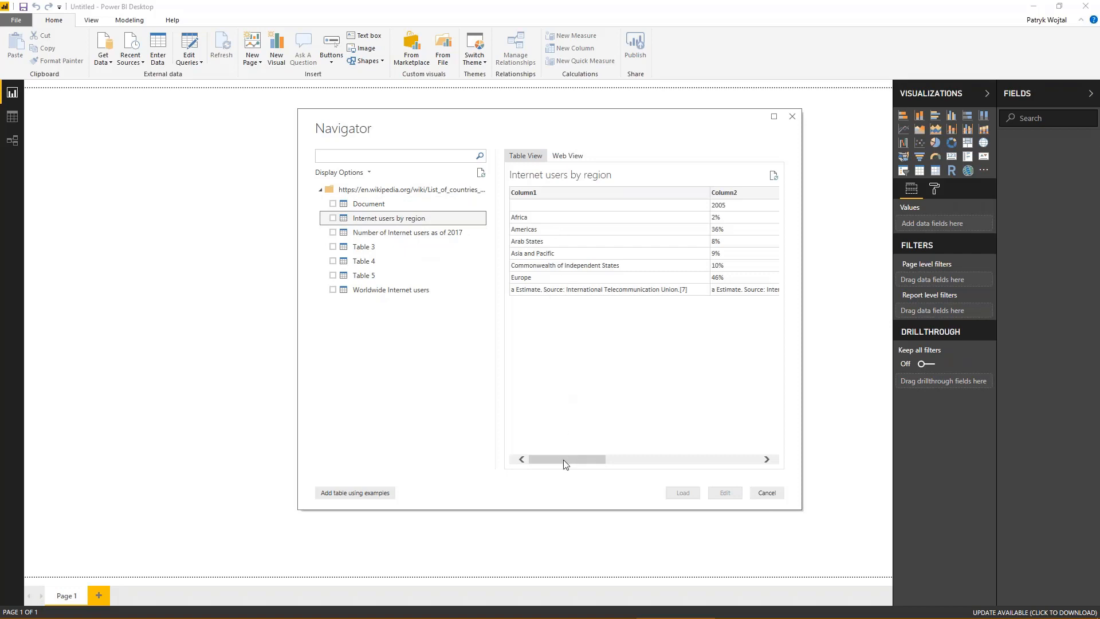
drag(562, 459, 646, 461)
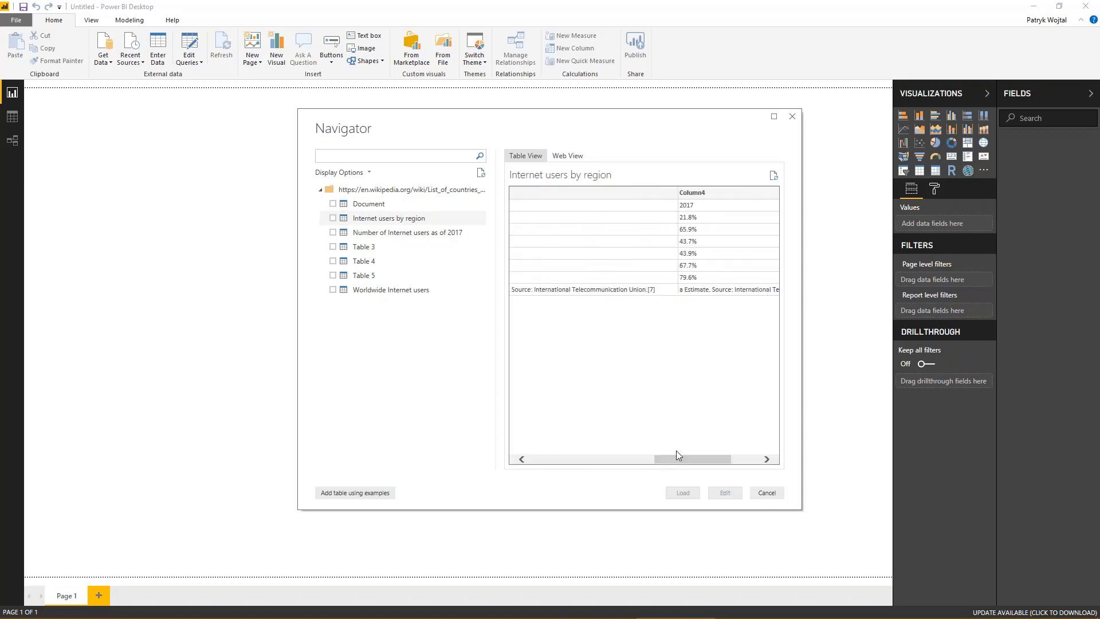
- Preview the Number of Internet users as of 2017, Table 3, Table 4, Table 5 and Worldwide Internet users tables
click(405, 232)
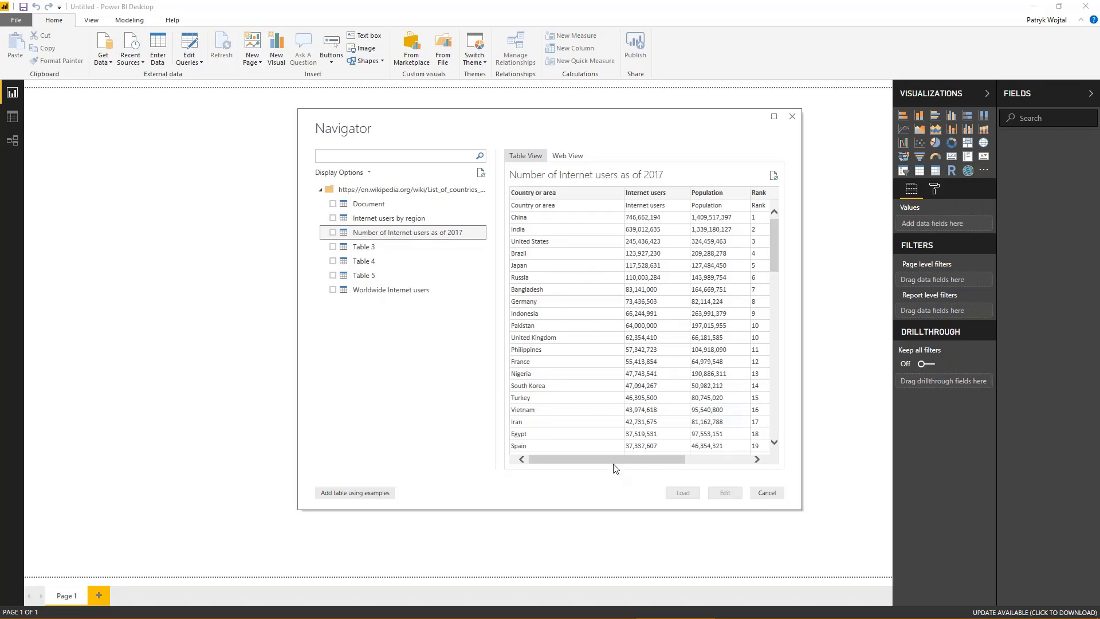
drag(612, 458, 567, 460)
click(393, 248)
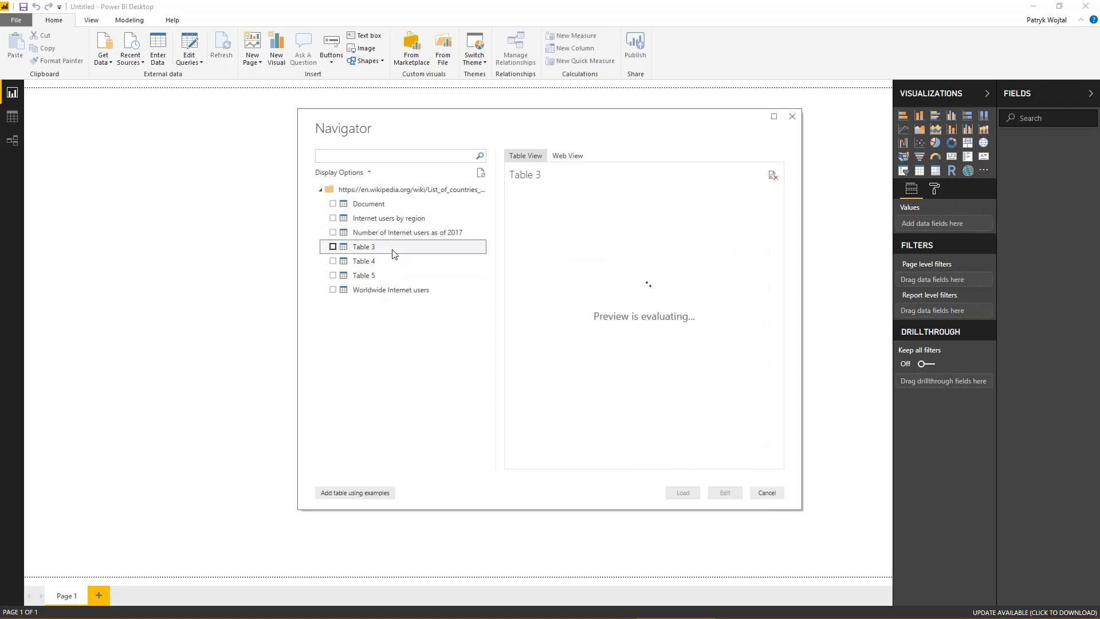
click(403, 268)
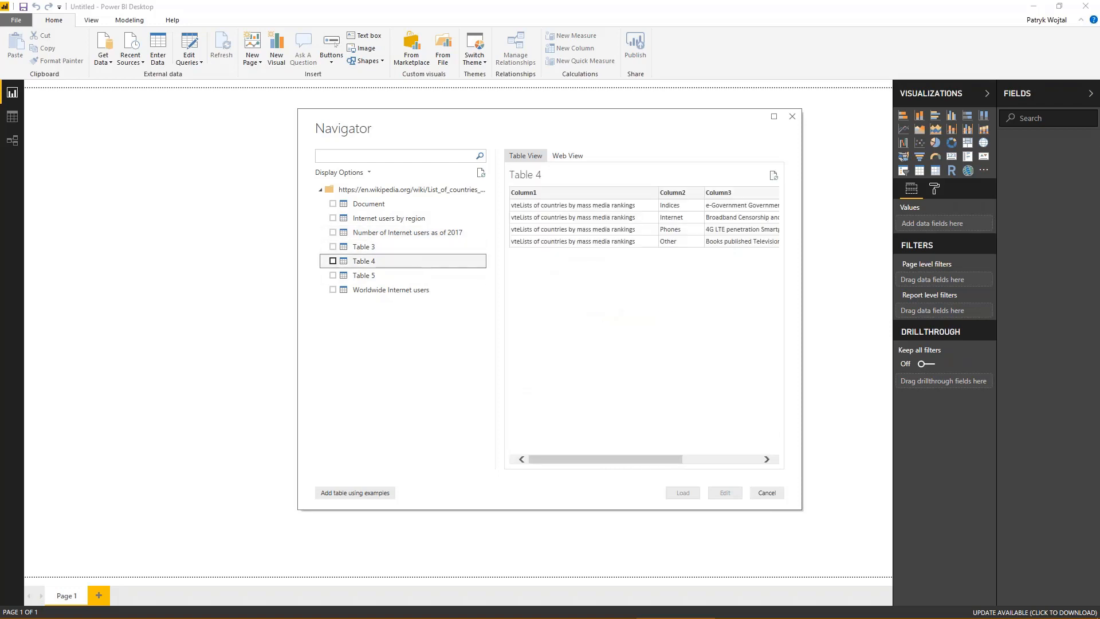
click(405, 273)
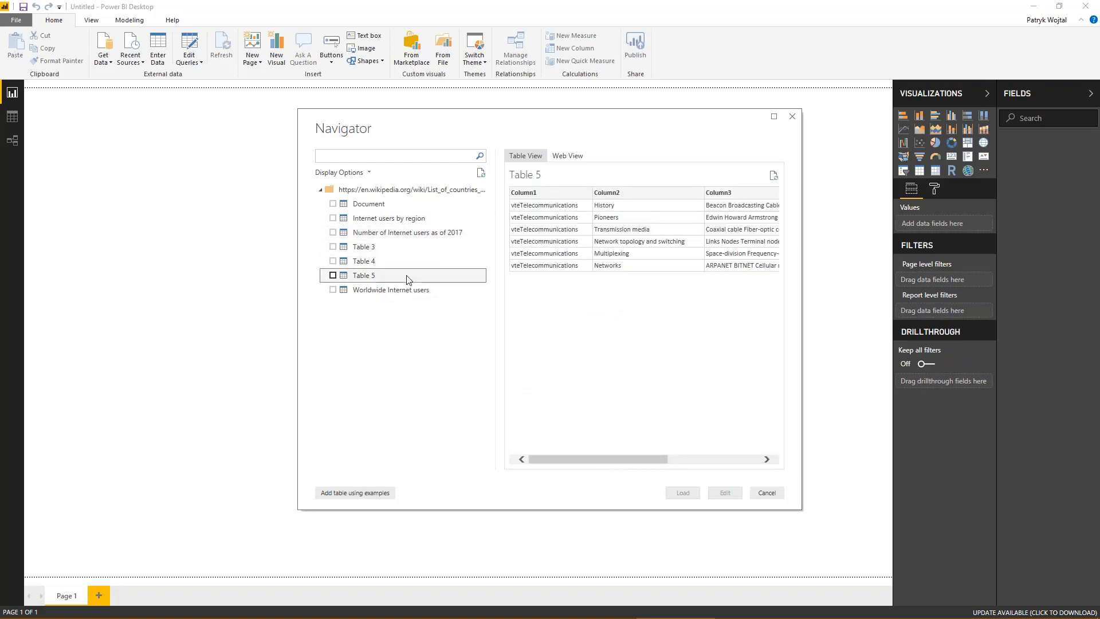
drag(612, 459, 573, 452)
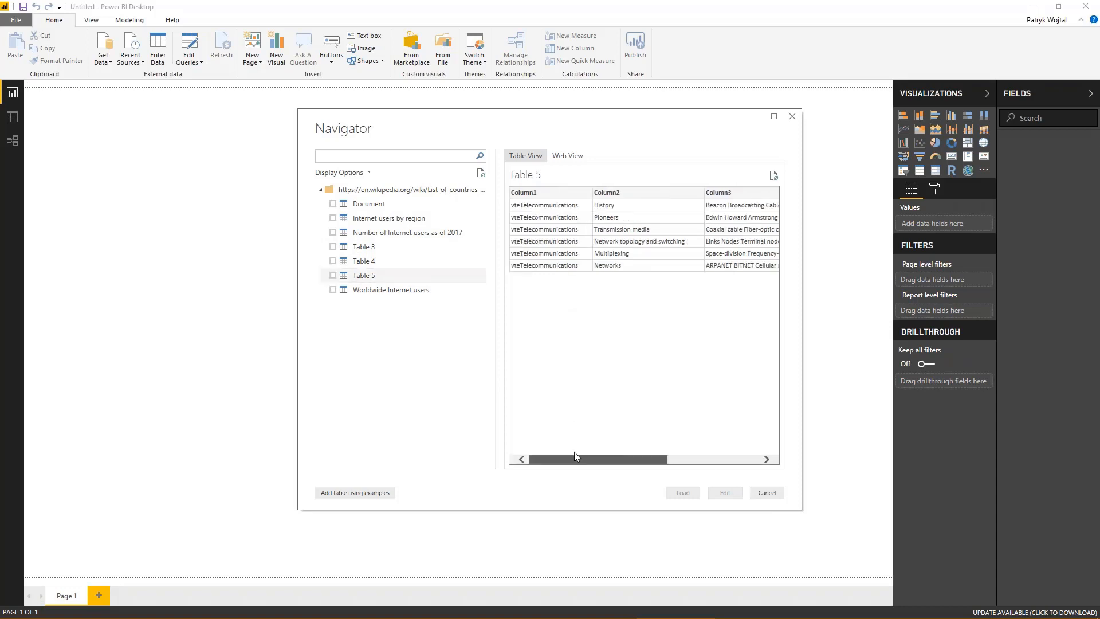
click(384, 292)
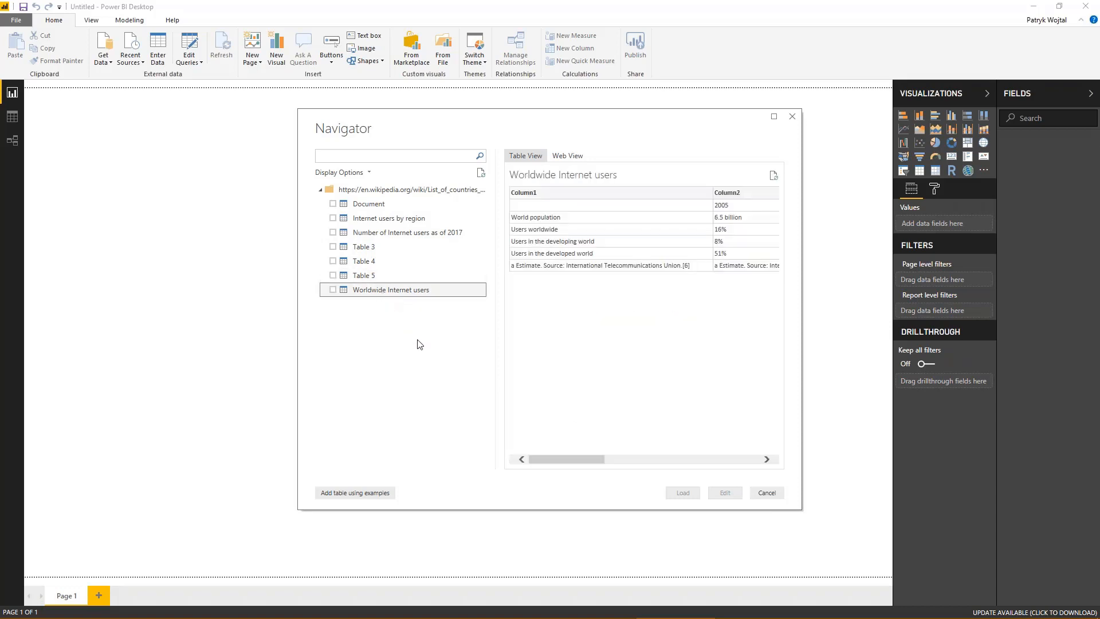
mouse_move(569, 459)
mouse_down()
mouse_move(699, 458)
mouse_move(582, 447)
mouse_move(551, 465)
mouse_up()
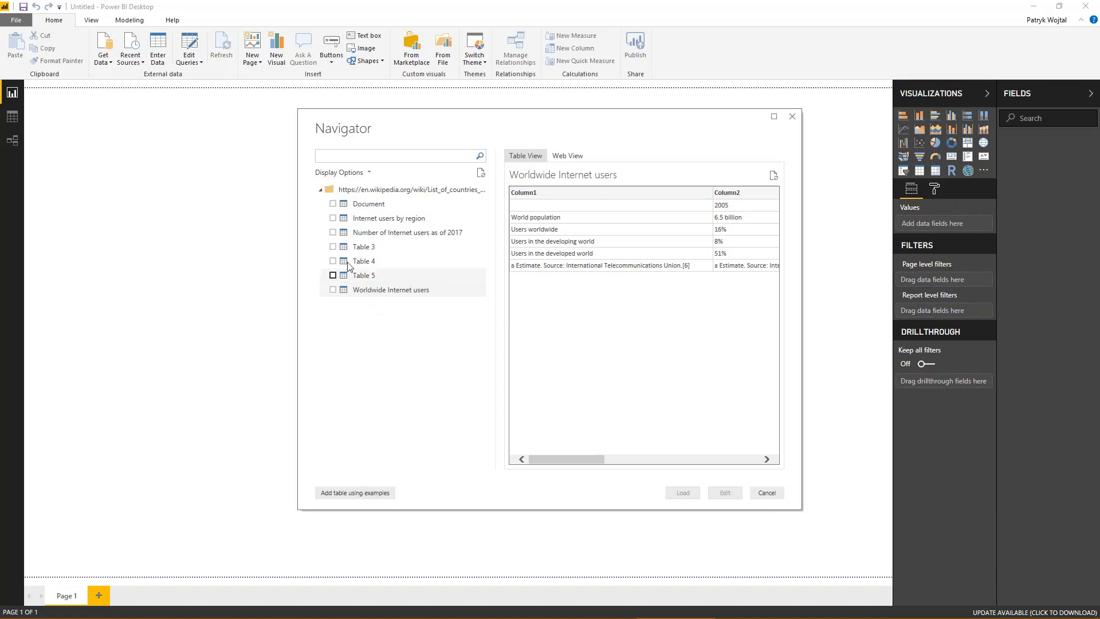
- Select the Internet users by region, Number of Internet users as of 2017 and Worldwide Internet users tables and open them in Power Query Editor
click(379, 223)
click(394, 234)
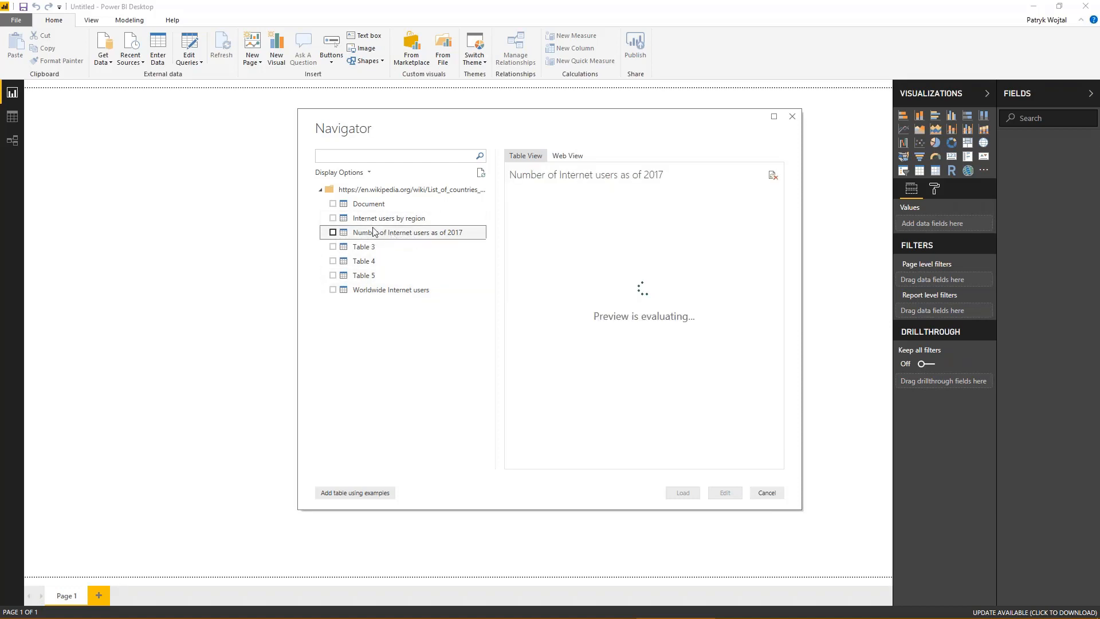
click(333, 218)
click(333, 233)
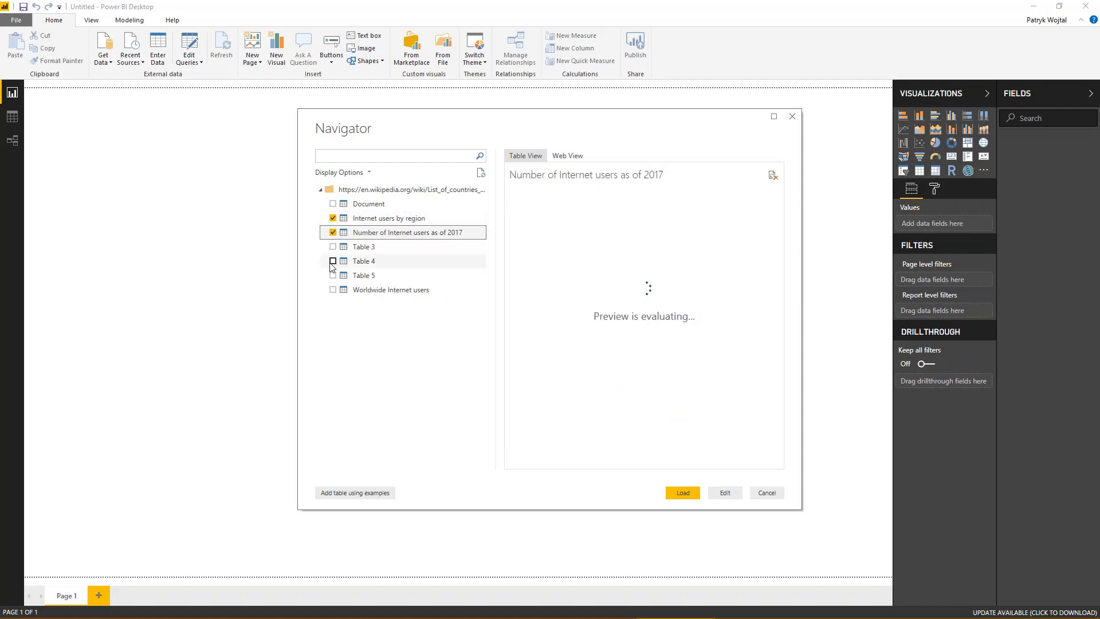
click(333, 289)
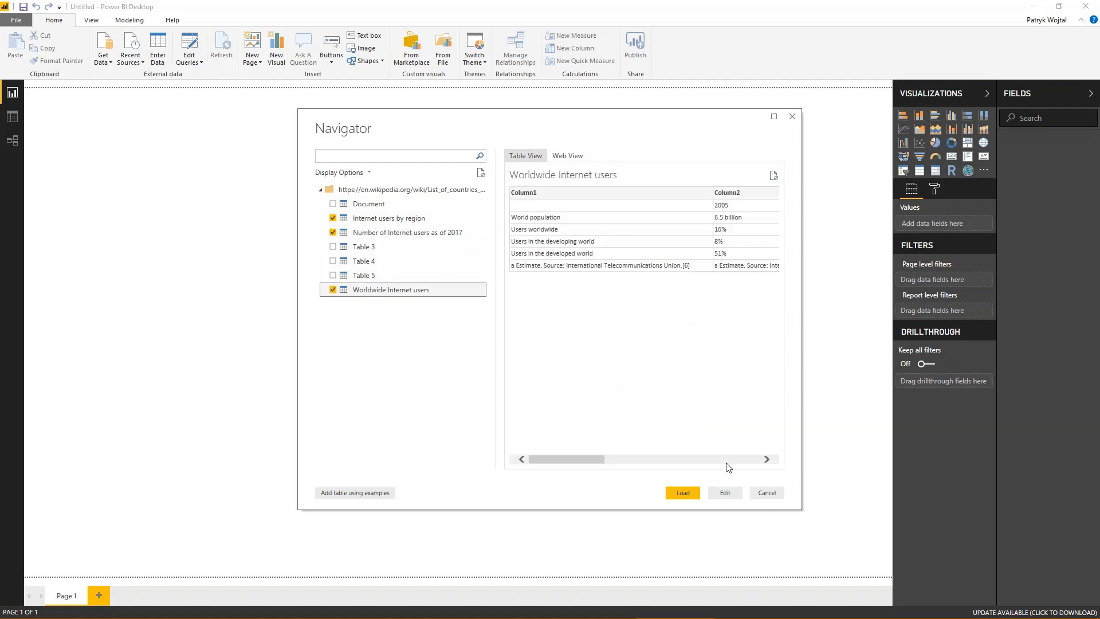
click(725, 494)
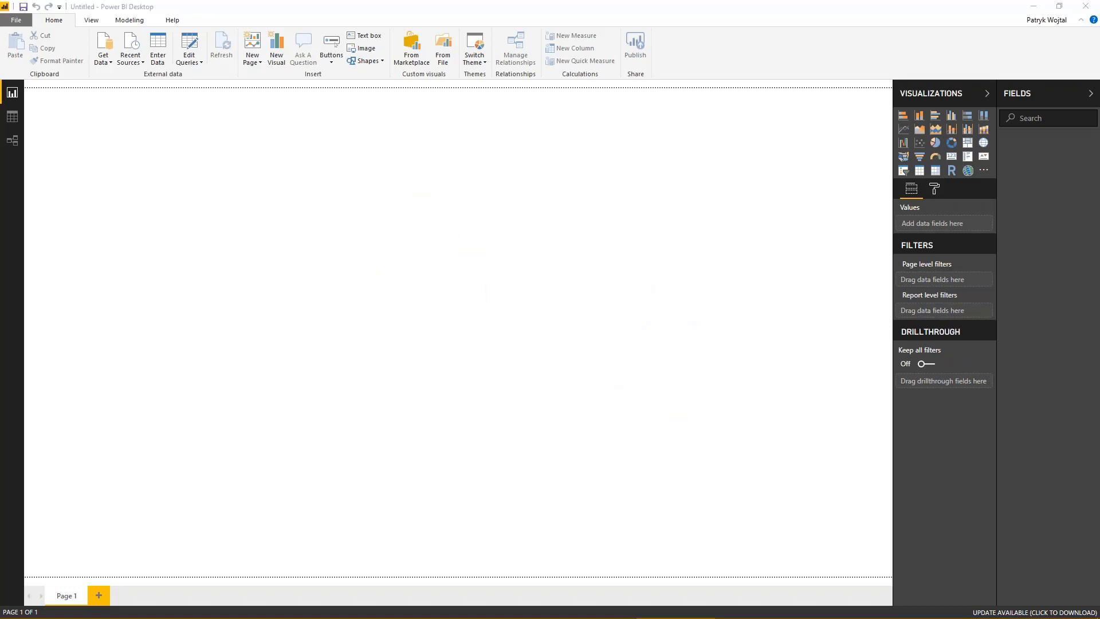
mouse_move(887, 612)
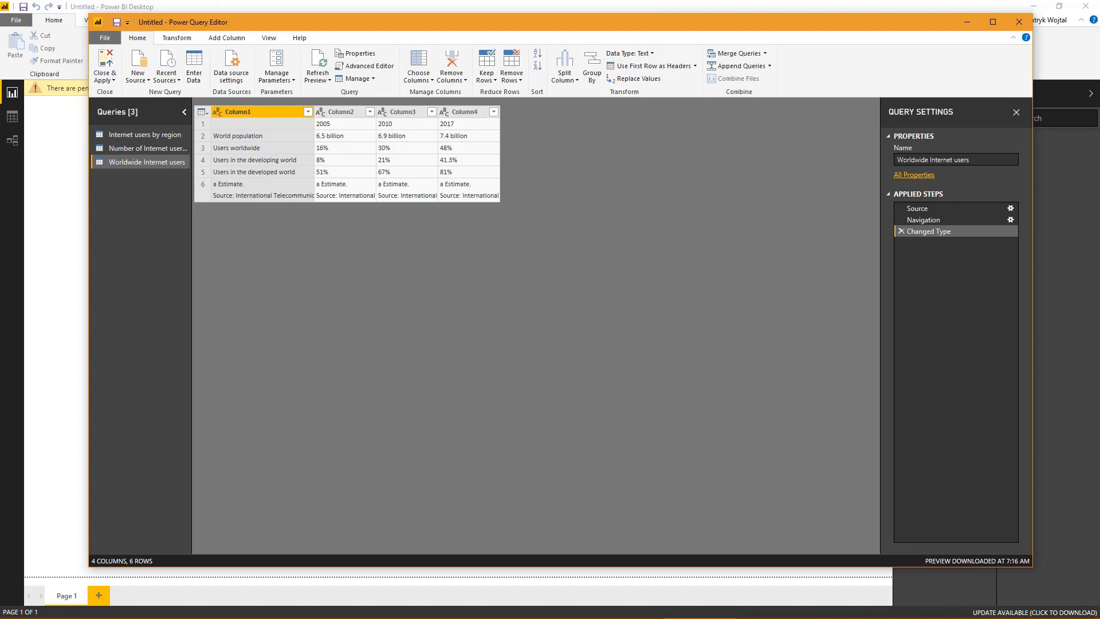
- Review the data of the three imported queries one after another, from Internet users by region to Worldwide Internet users
click(129, 139)
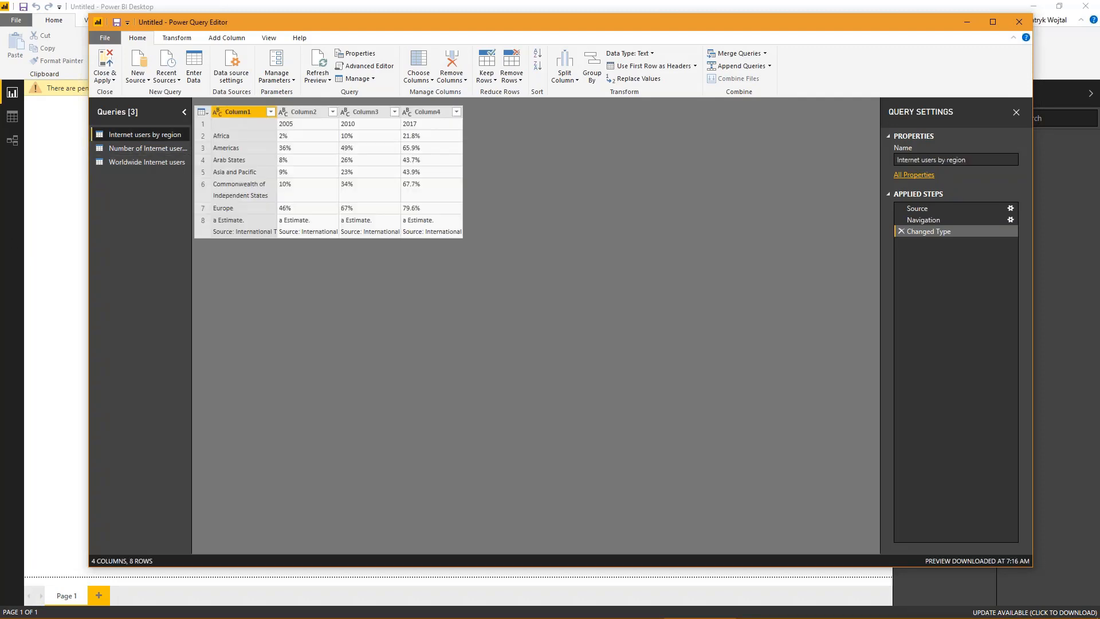
click(143, 147)
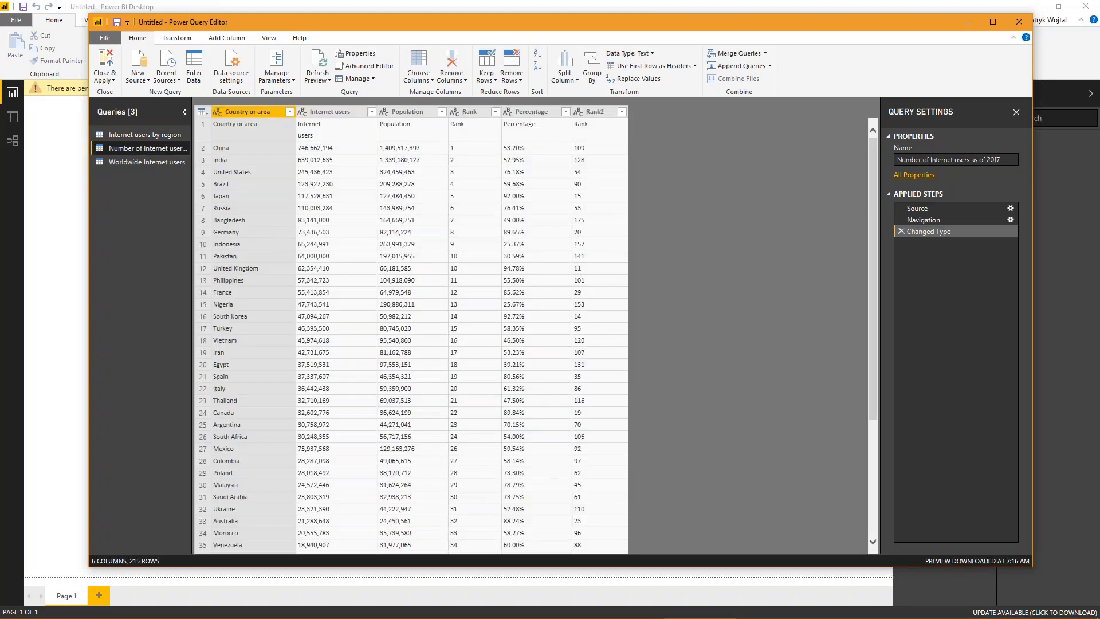
click(135, 163)
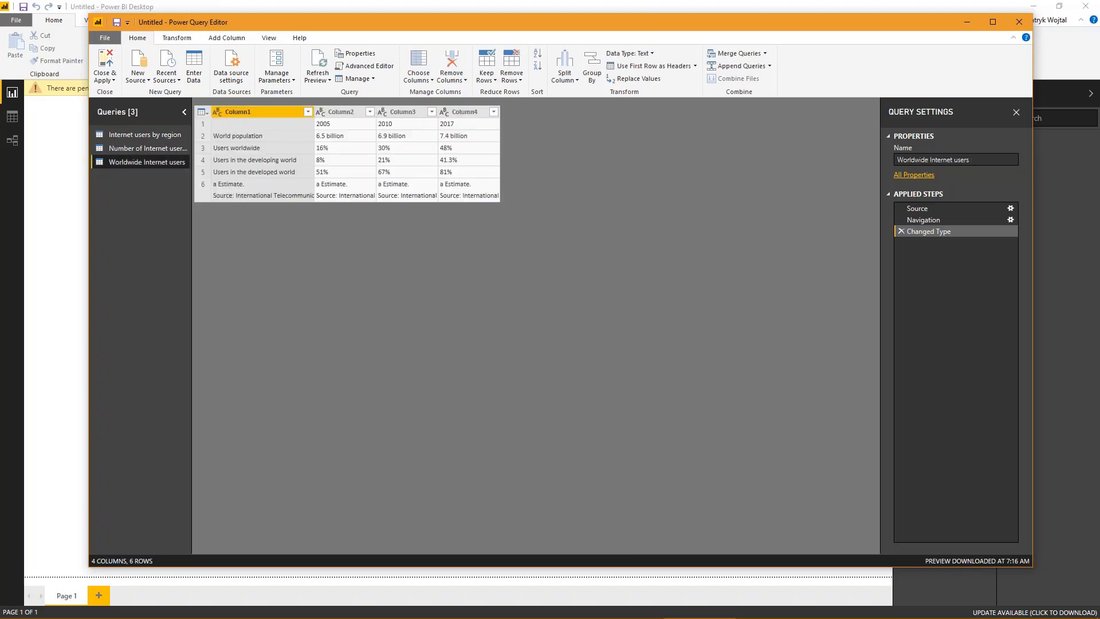
- In the Internet users by region query, promote the first row to headers and remove 1 row from the bottom
click(137, 132)
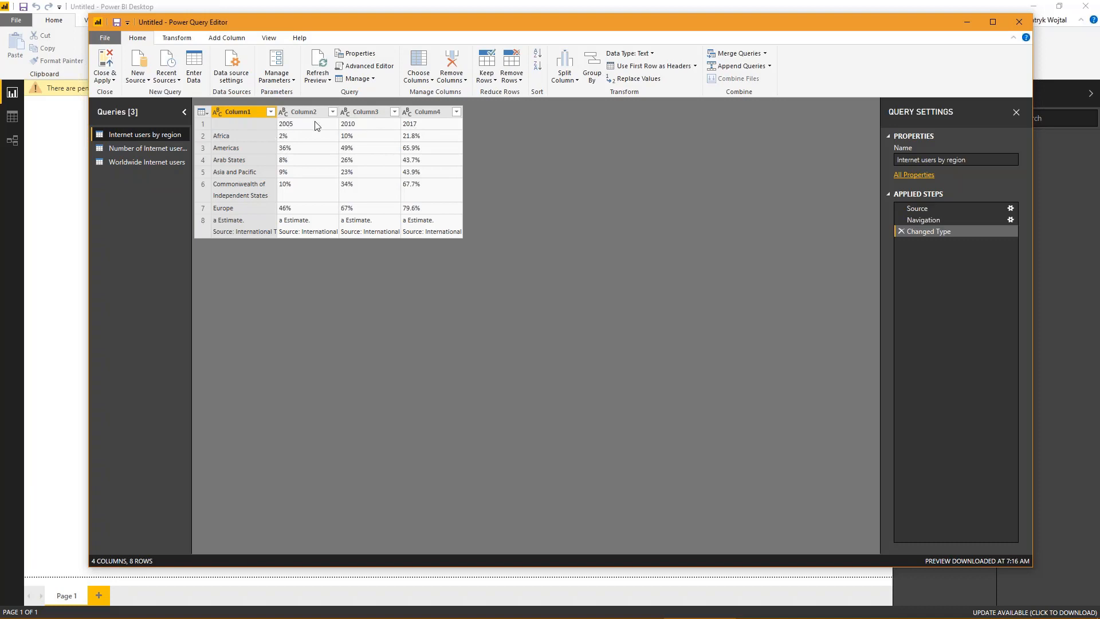
click(626, 68)
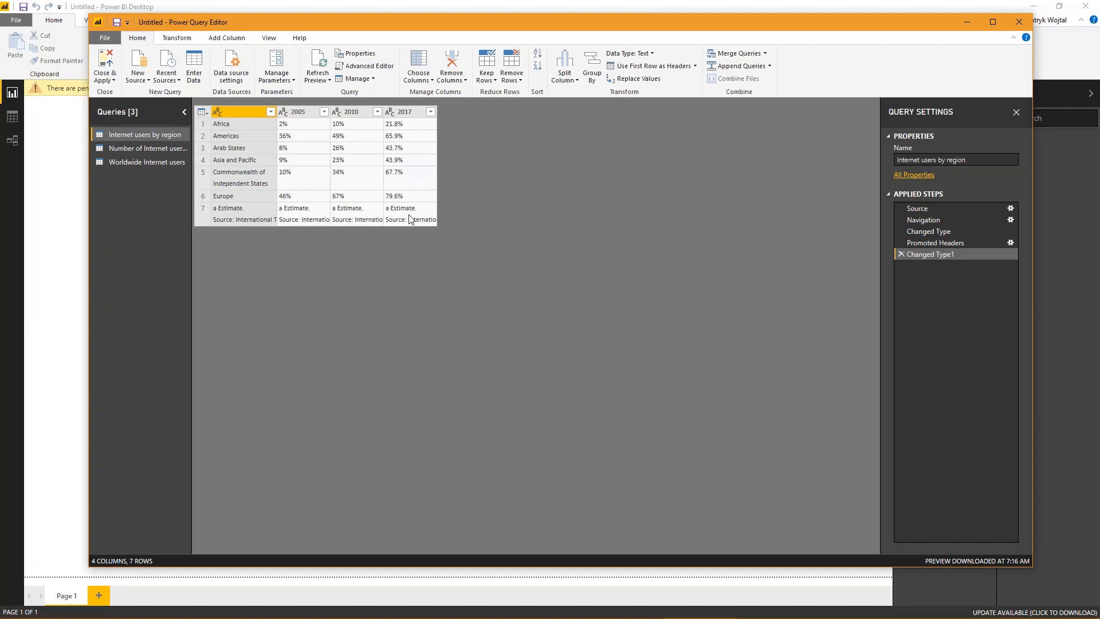
click(508, 77)
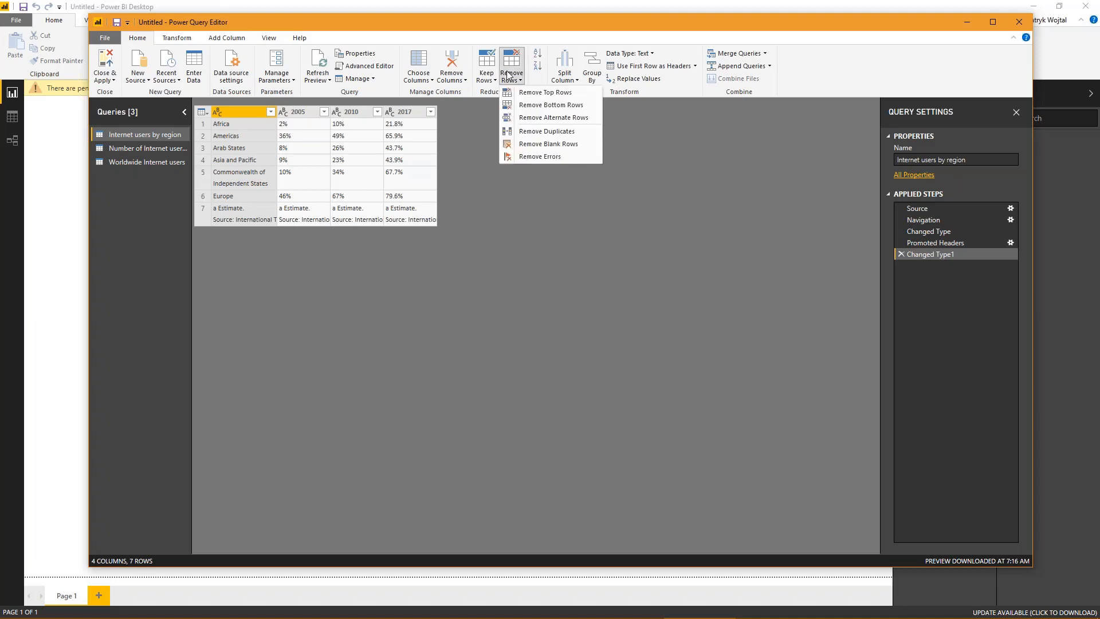
click(533, 106)
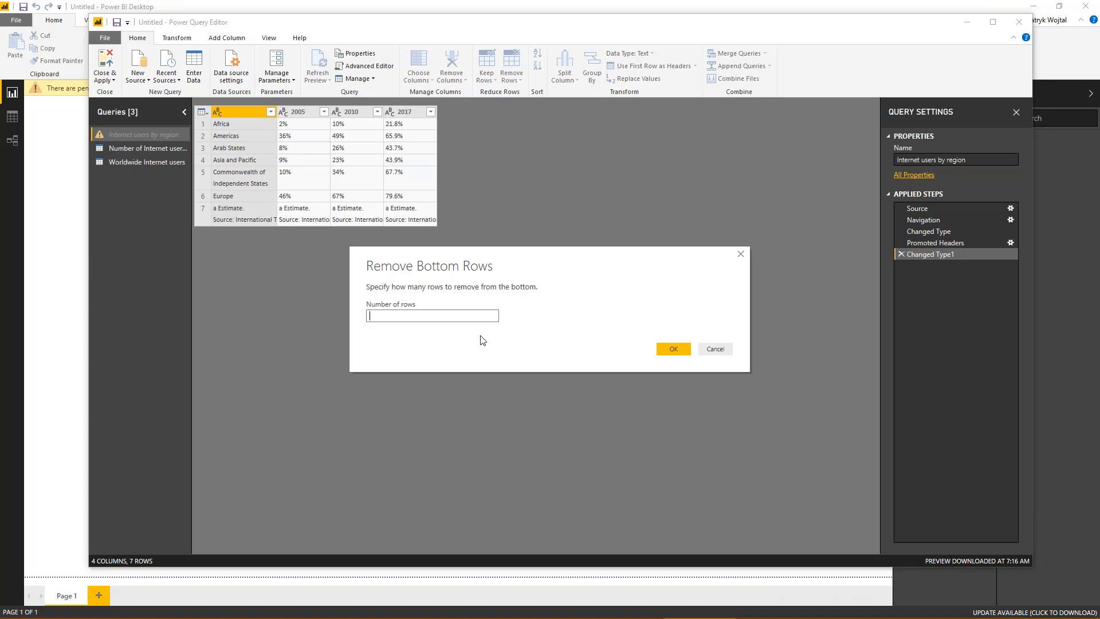
text(1)
click(659, 351)
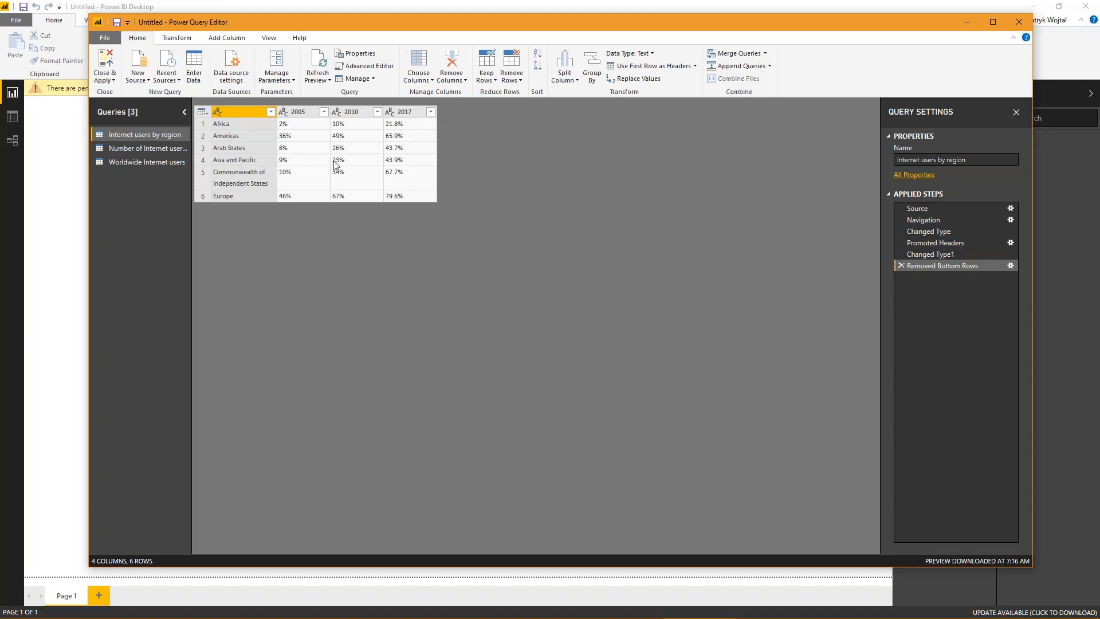
- Try converting only the 2005 column of the region query to Percentage and delete that type-change step
click(297, 112)
right_click(304, 115)
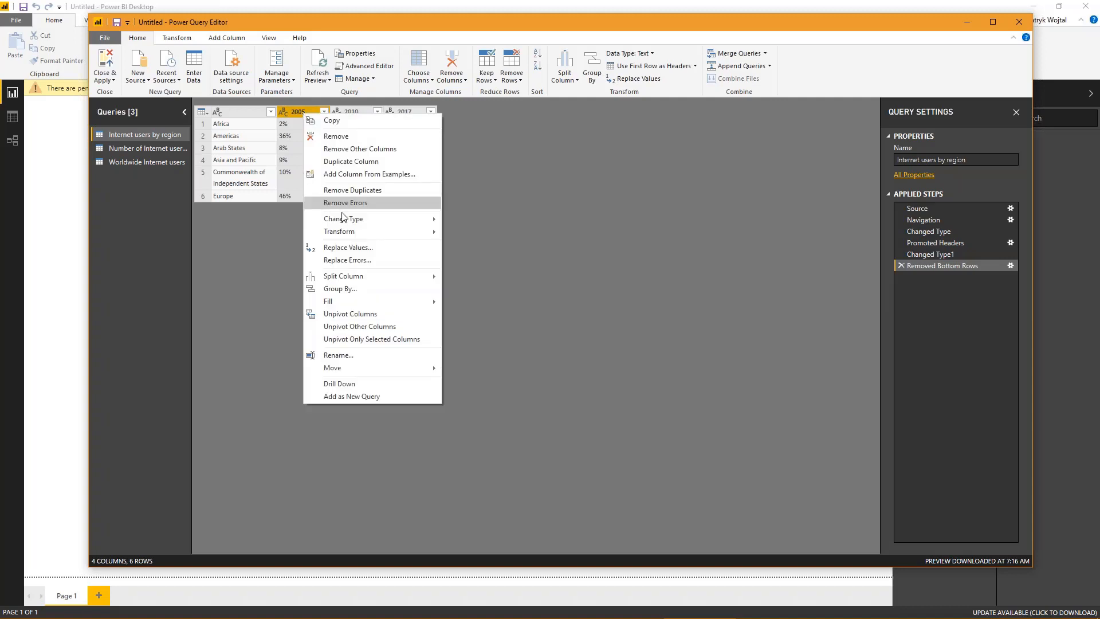
mouse_move(353, 222)
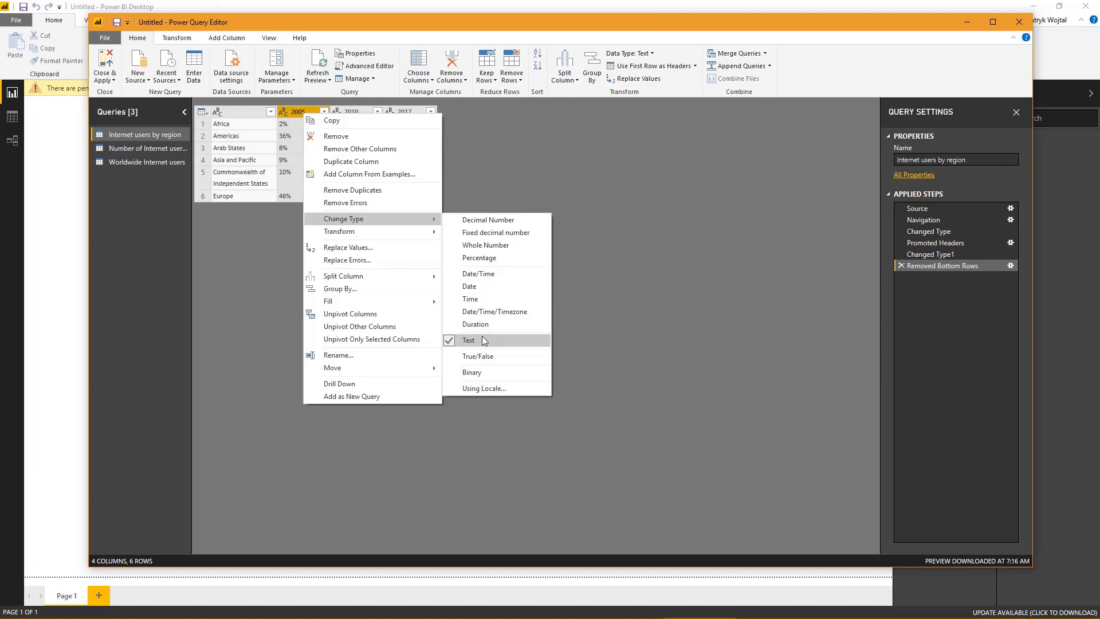
click(491, 262)
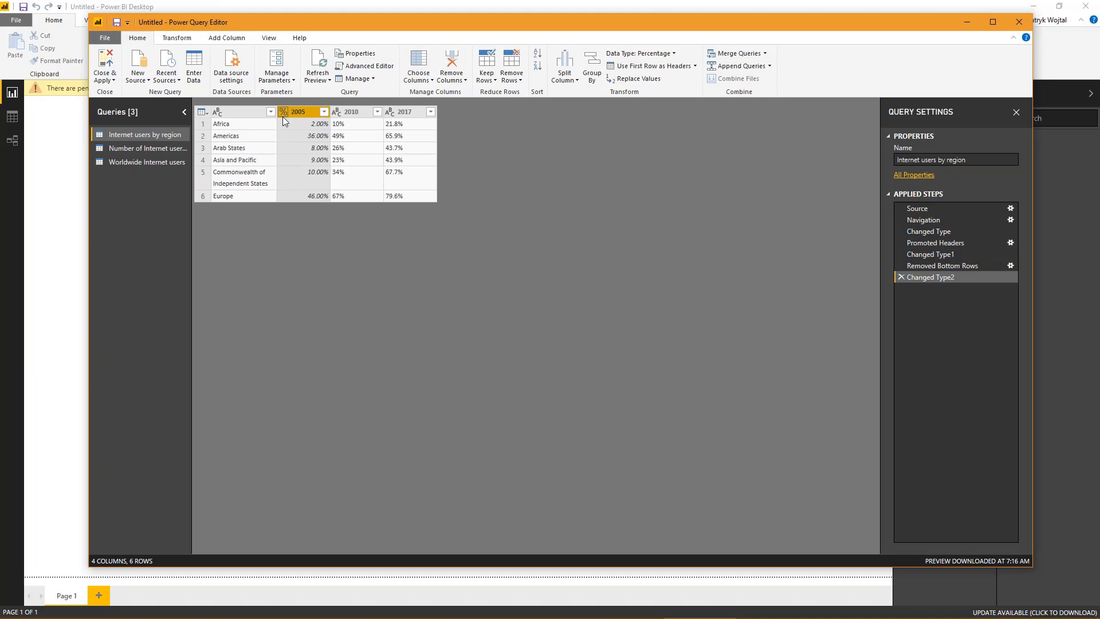
click(901, 276)
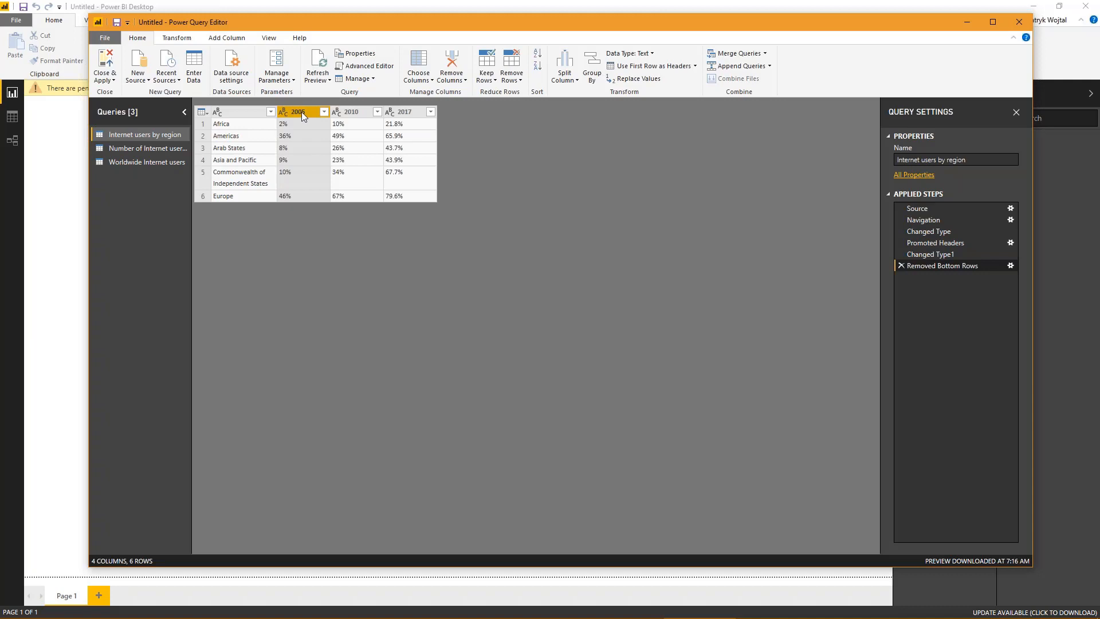
- Set the data type of the 2005, 2010 and 2017 columns together to Percentage in the region query
shift+click(346, 114)
shift+click(404, 115)
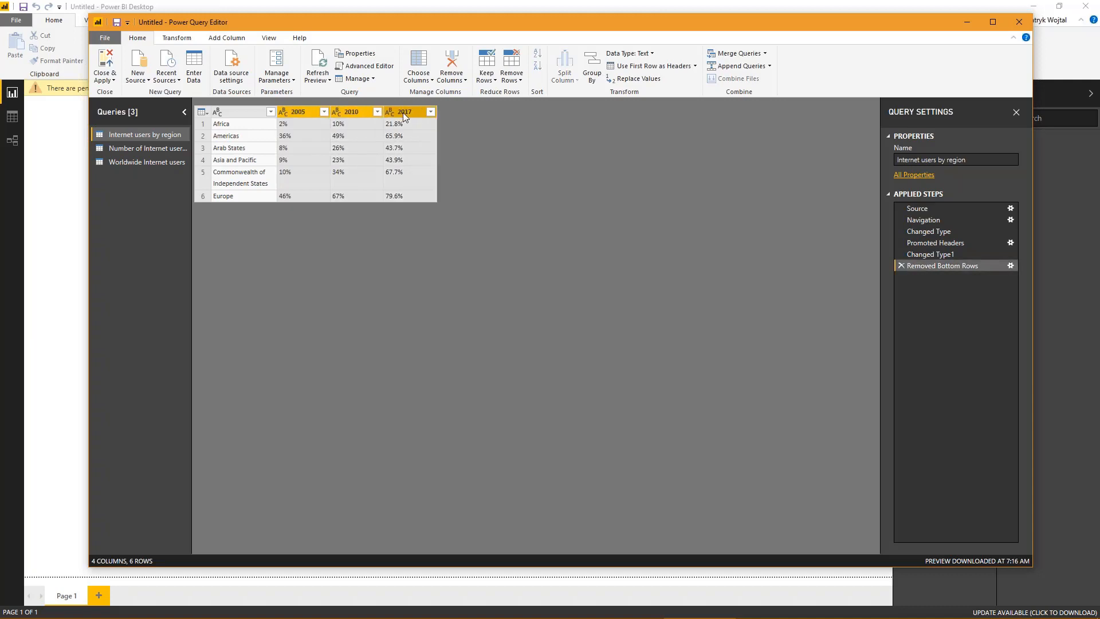
right_click(403, 114)
mouse_move(468, 232)
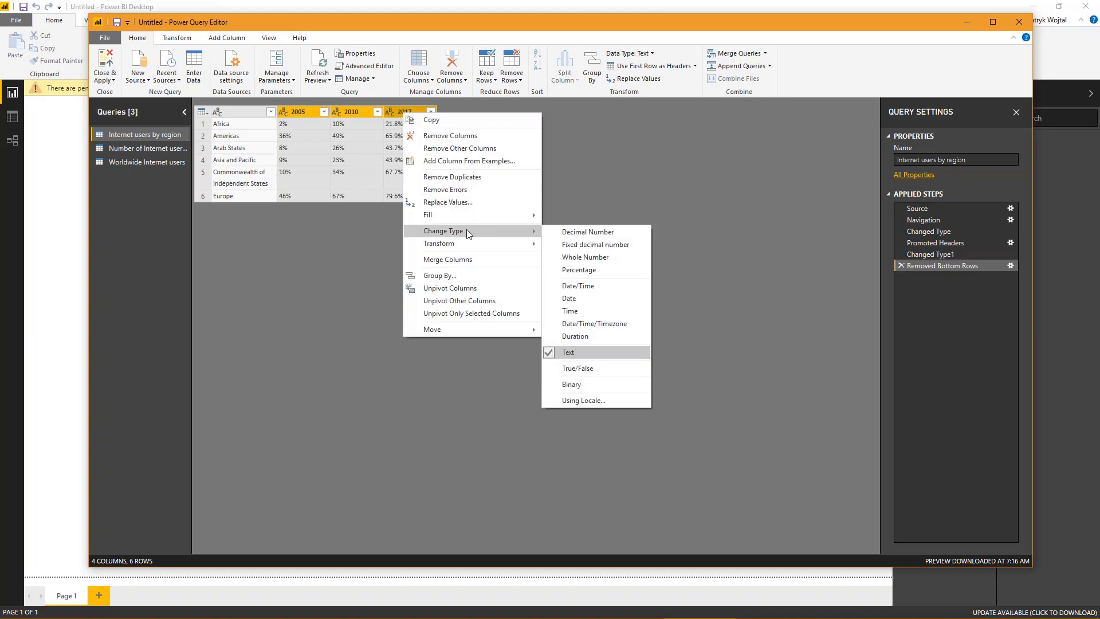
click(579, 269)
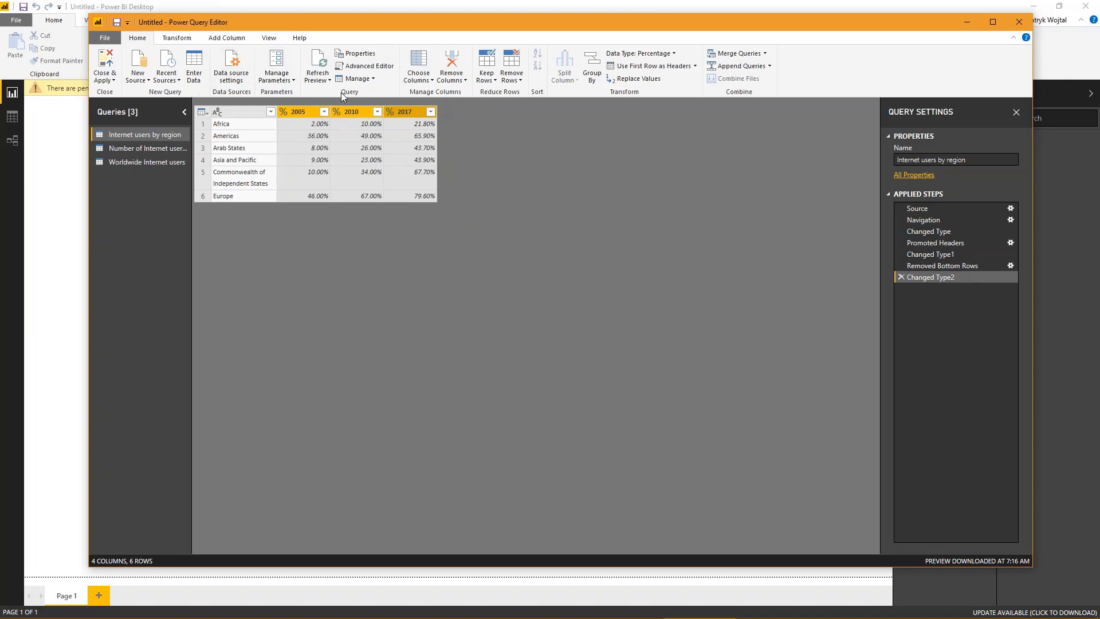
- In the Number of Internet users as of 2017 query, promote the first row to headers and convert Internet users to Whole Number as a new step
click(152, 147)
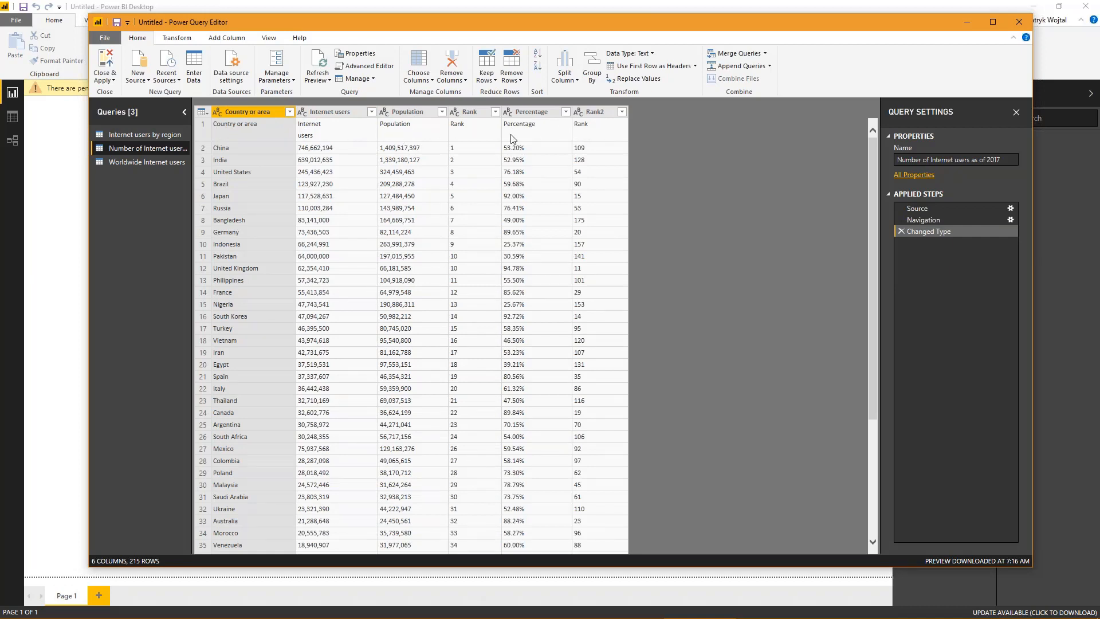
click(650, 66)
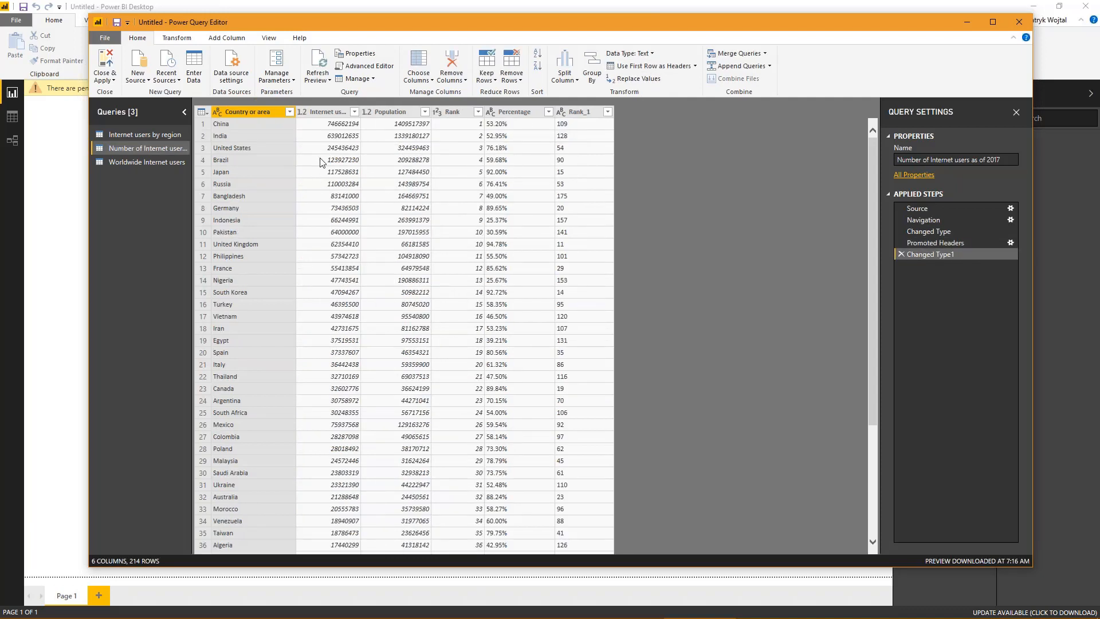
right_click(331, 115)
mouse_move(388, 222)
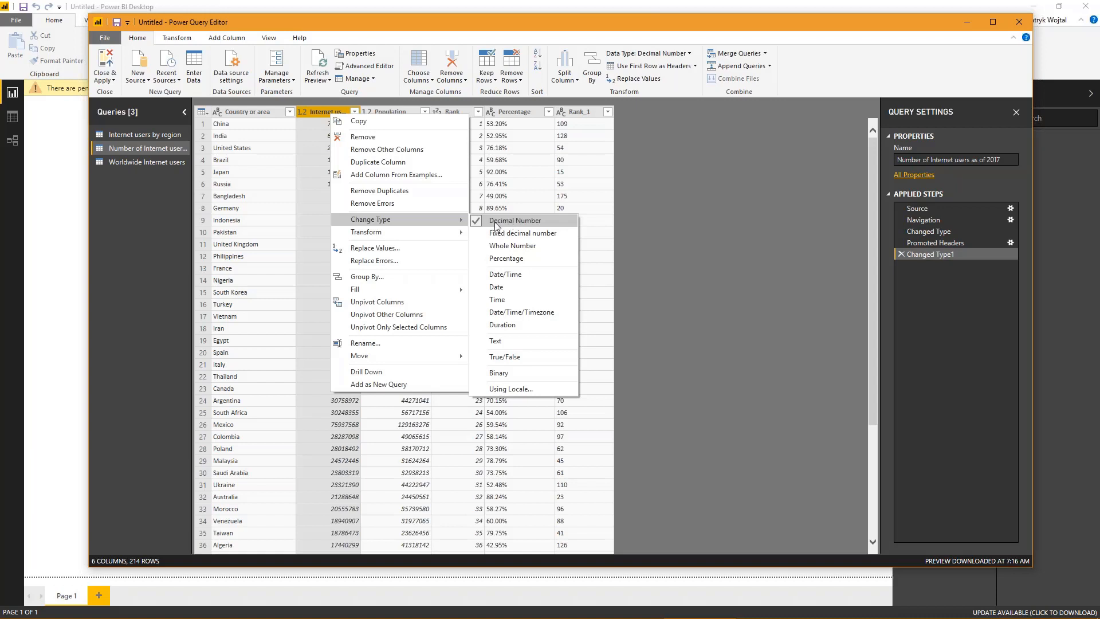
click(517, 245)
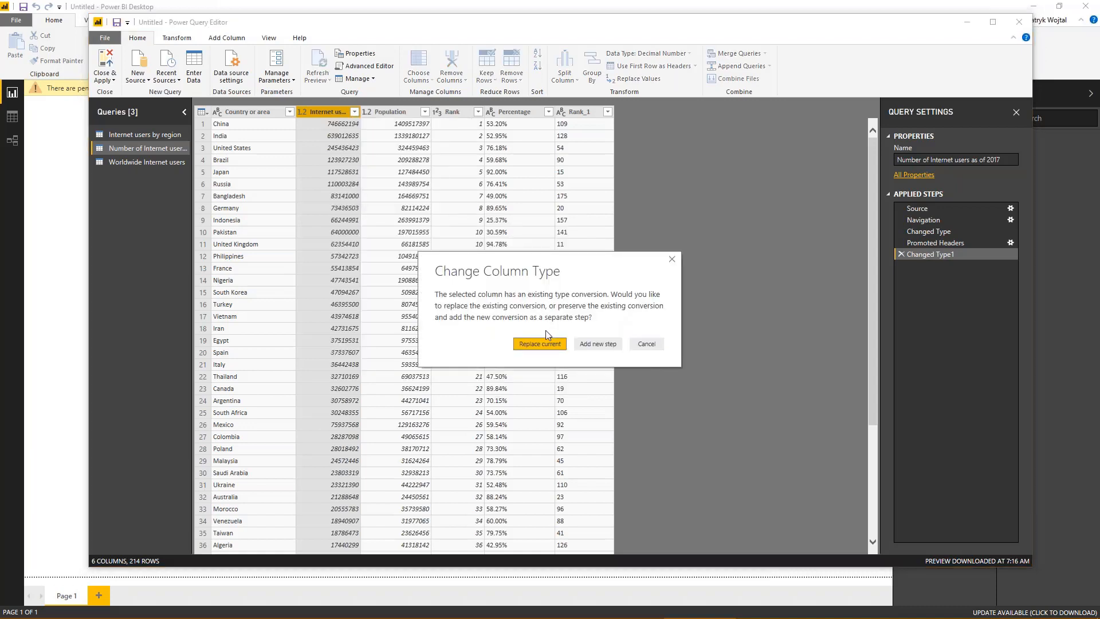
click(586, 344)
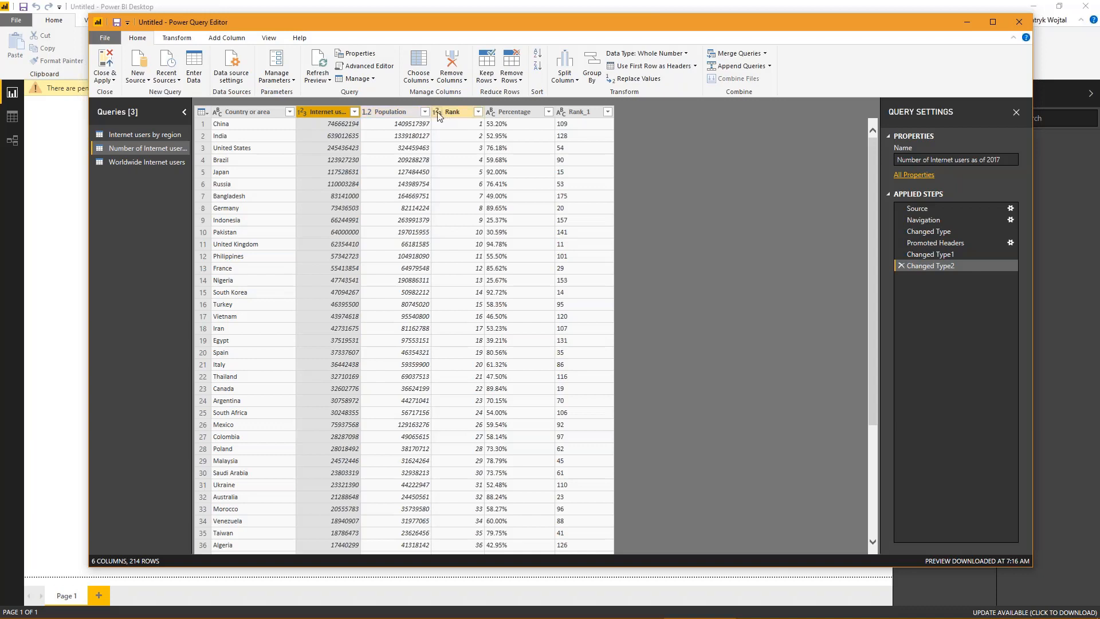
- Set the Percentage column's data type to Percentage and check its values through the last country rows
right_click(505, 112)
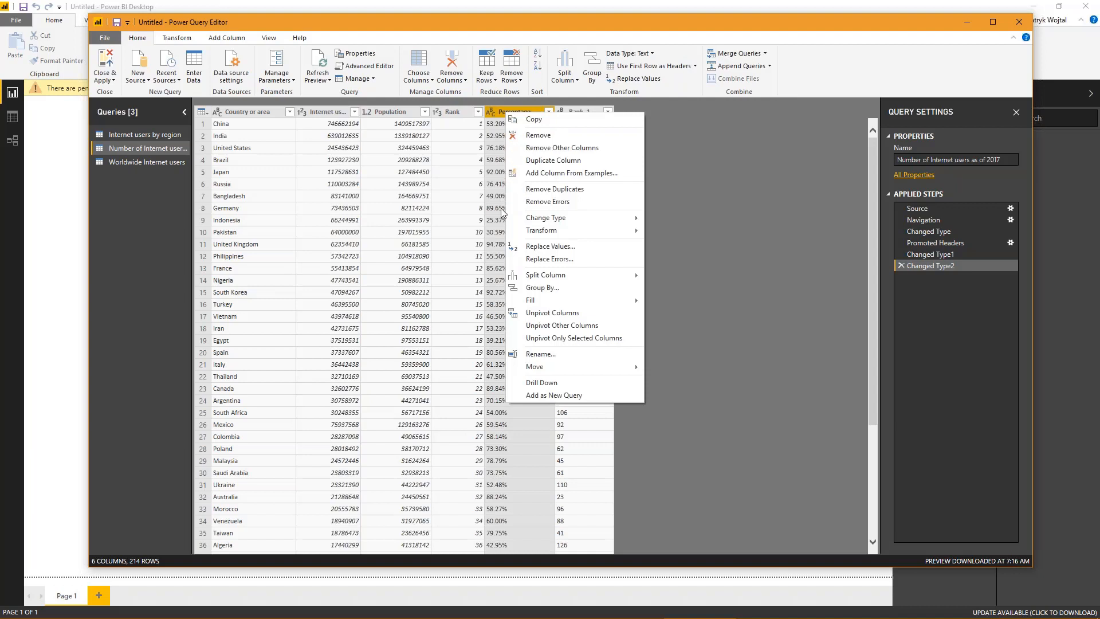
mouse_move(550, 217)
click(688, 265)
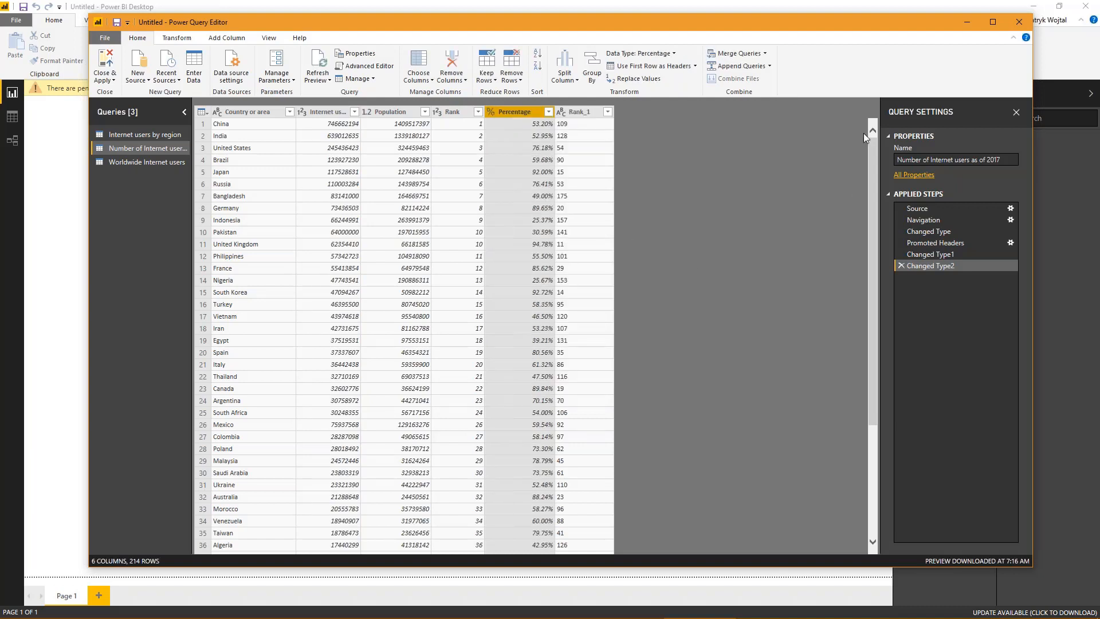
drag(871, 161, 851, 515)
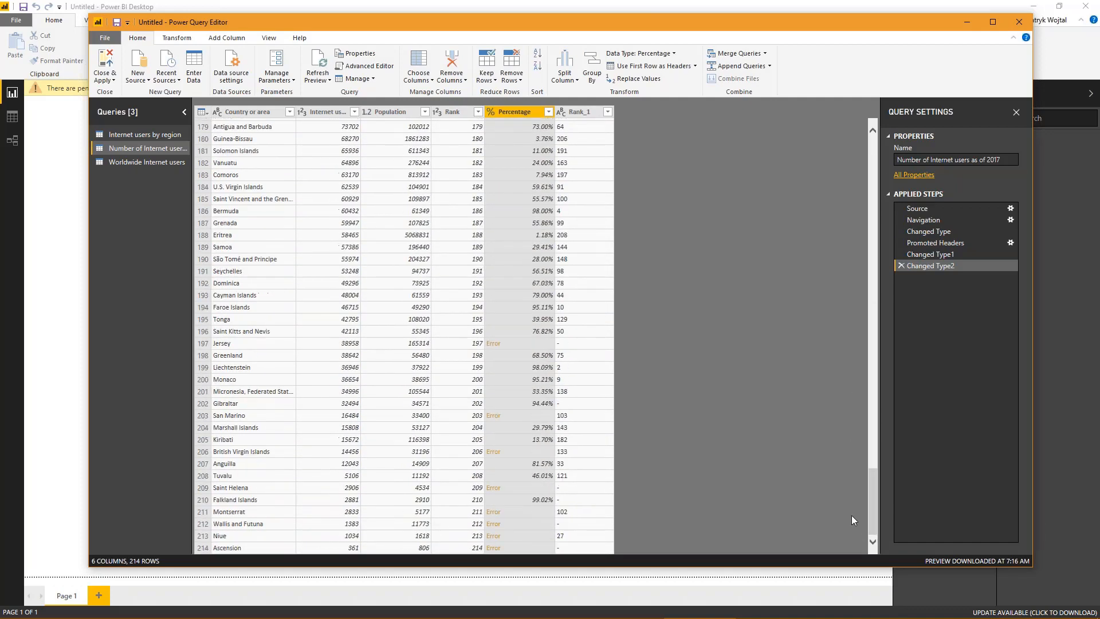
- Examine the conversion error in Jersey's Percentage cell and compare it with the last rows of the Wikipedia country table in the browser
click(518, 347)
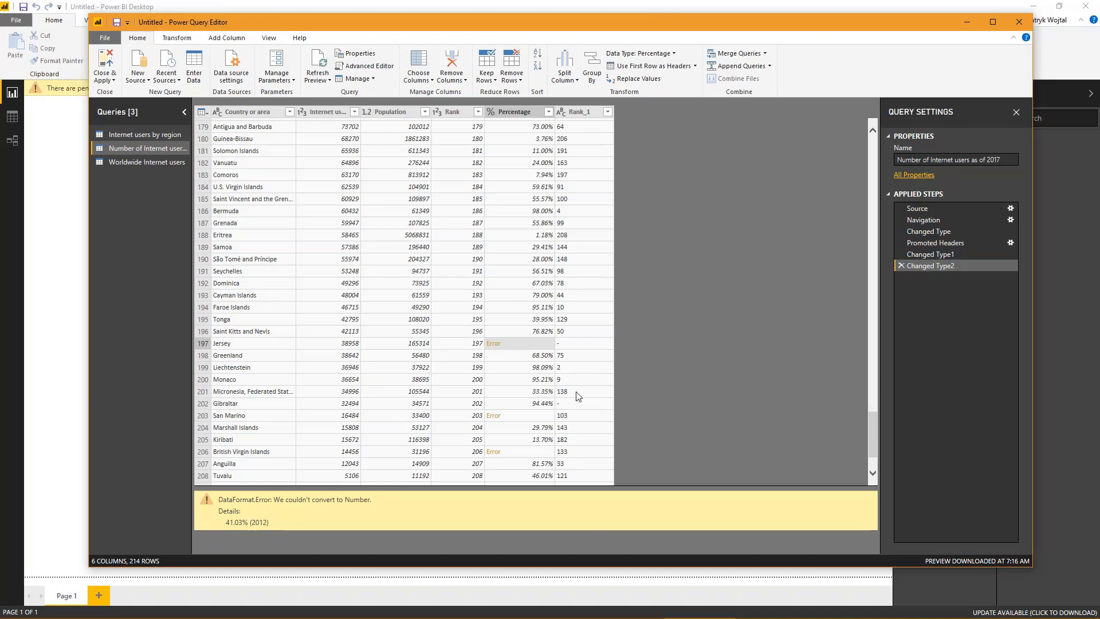
scroll(578, 399, down, 2)
mouse_move(480, 616)
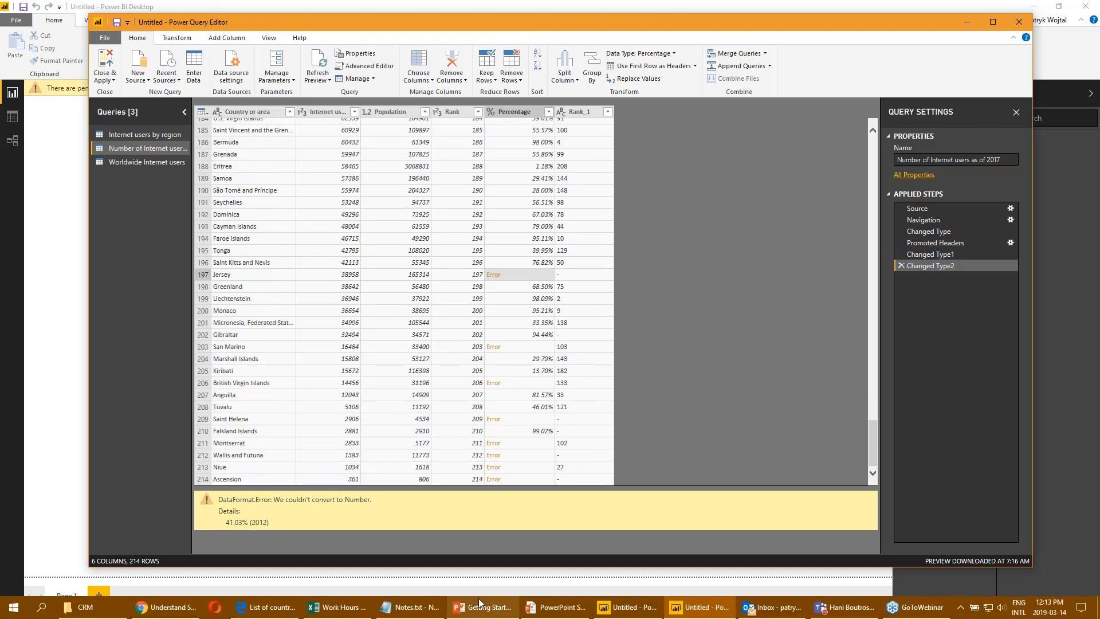
click(267, 607)
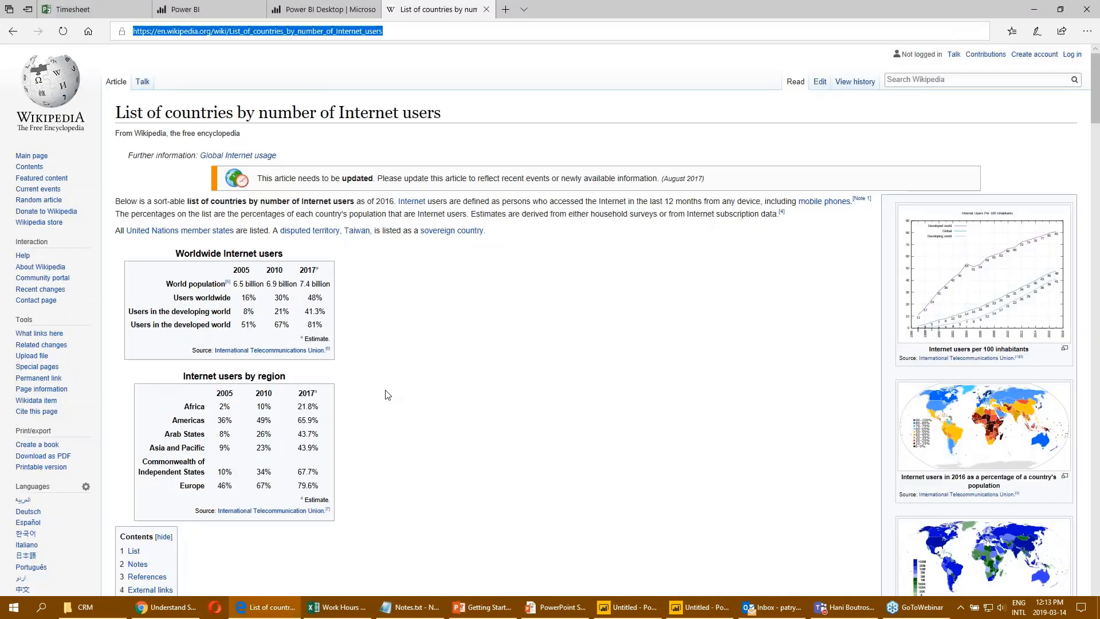
scroll(385, 393, down, 15)
scroll(541, 370, down, 20)
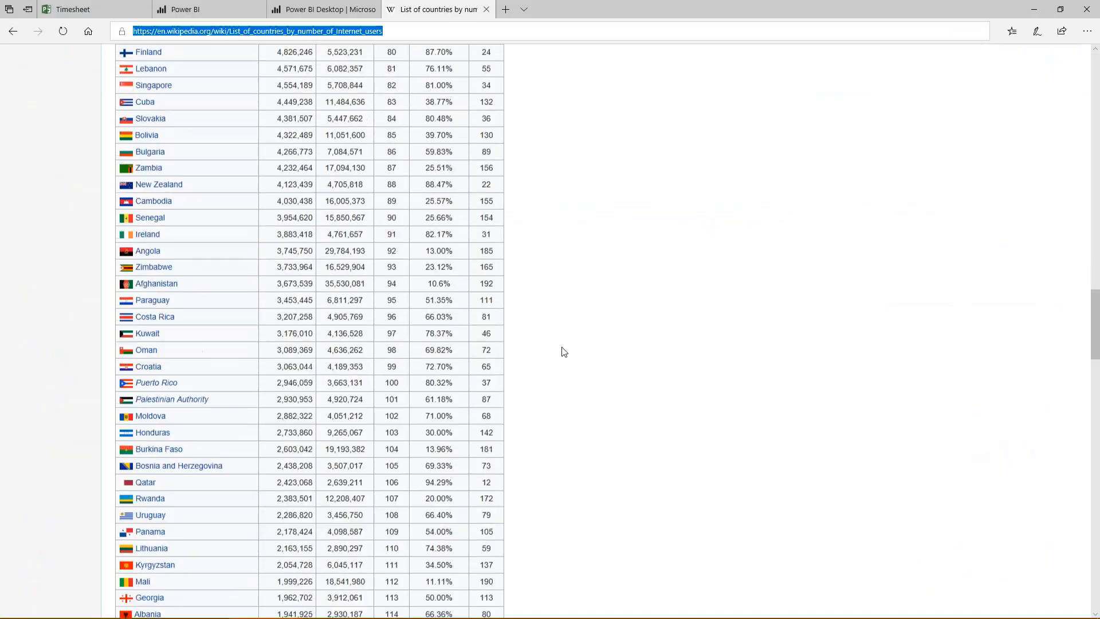
scroll(580, 342, down, 8)
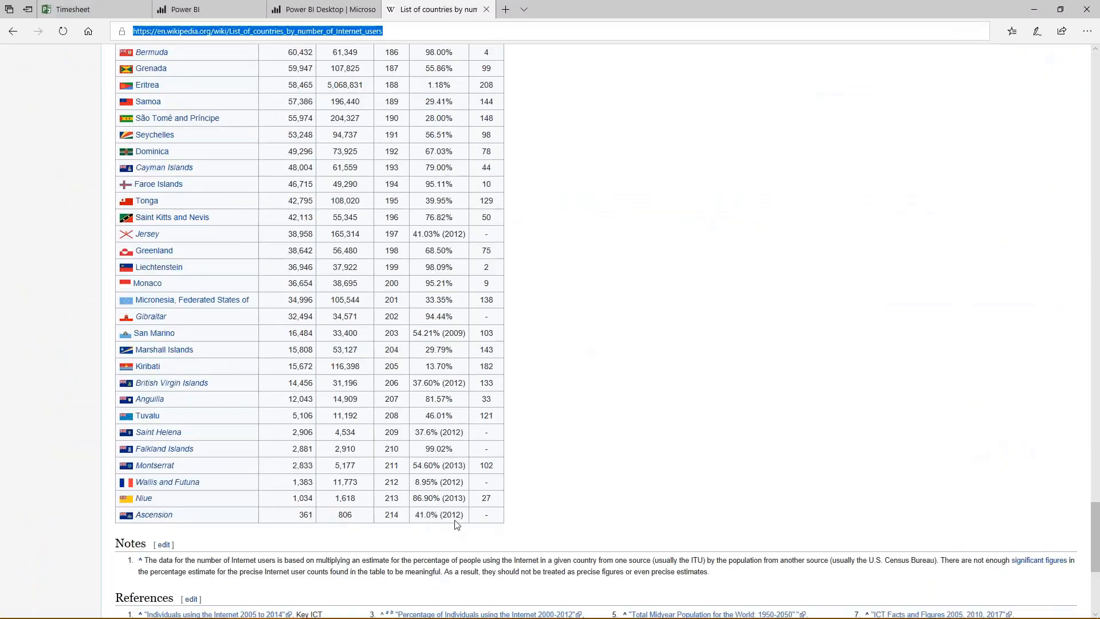
drag(461, 514, 417, 466)
double_click(458, 431)
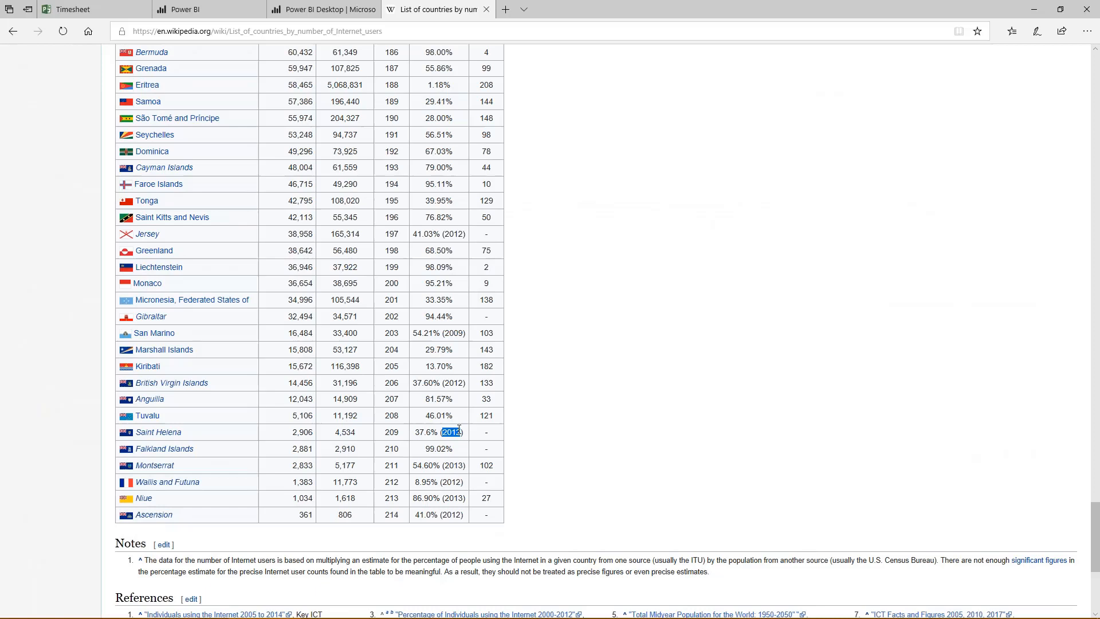
double_click(455, 383)
click(1035, 7)
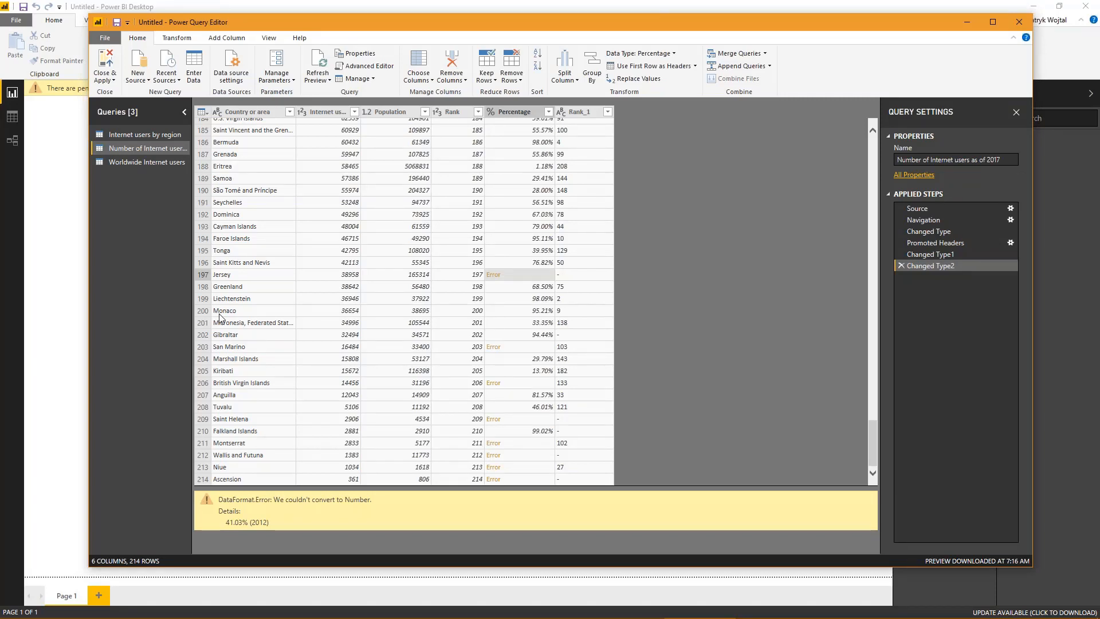
- Remove the rows with errors in the Percentage column and check the remaining country rows
right_click(504, 114)
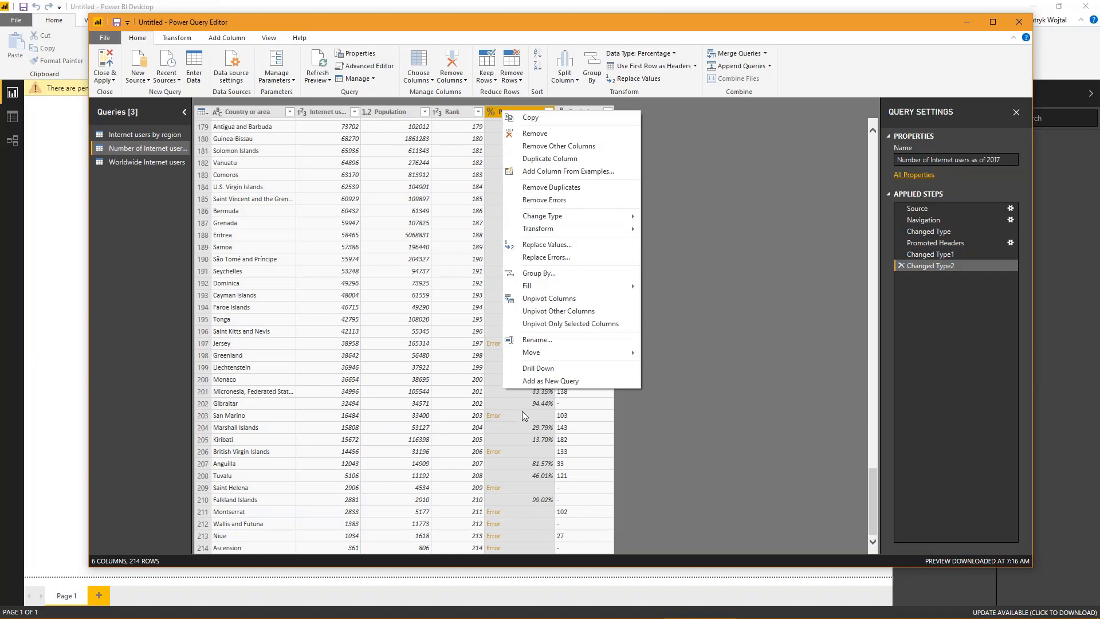
click(553, 204)
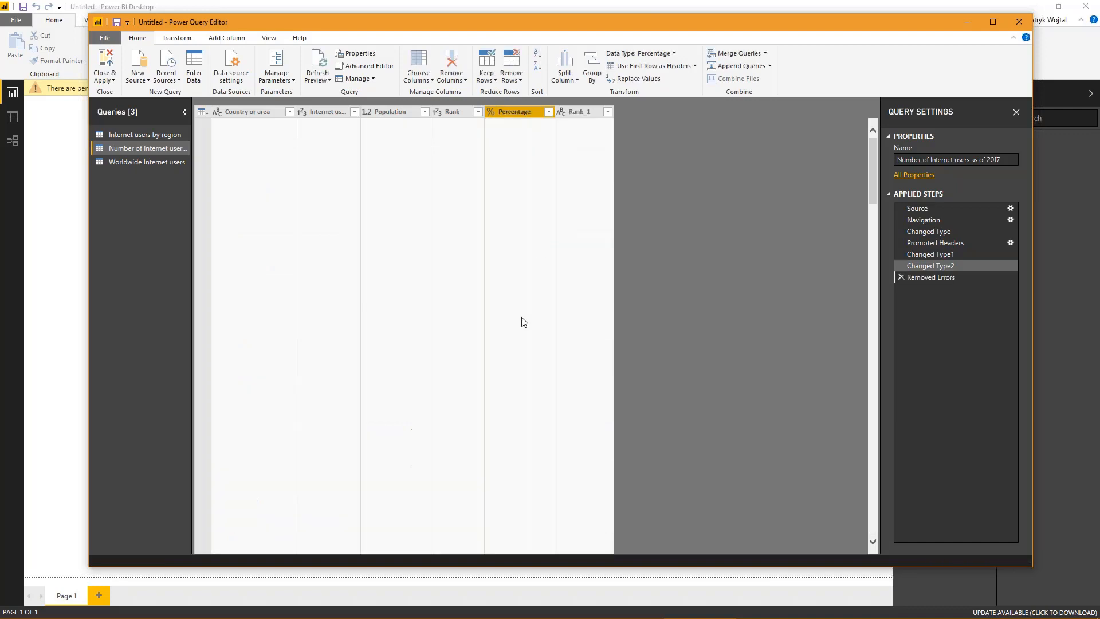
scroll(514, 397, down, 20)
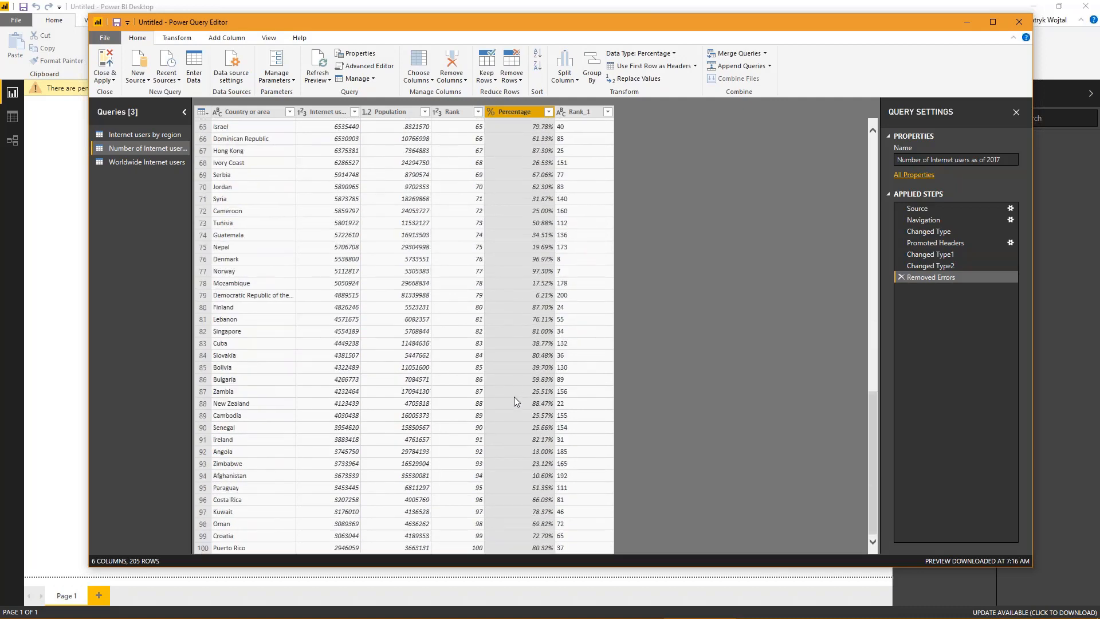
scroll(514, 401, down, 18)
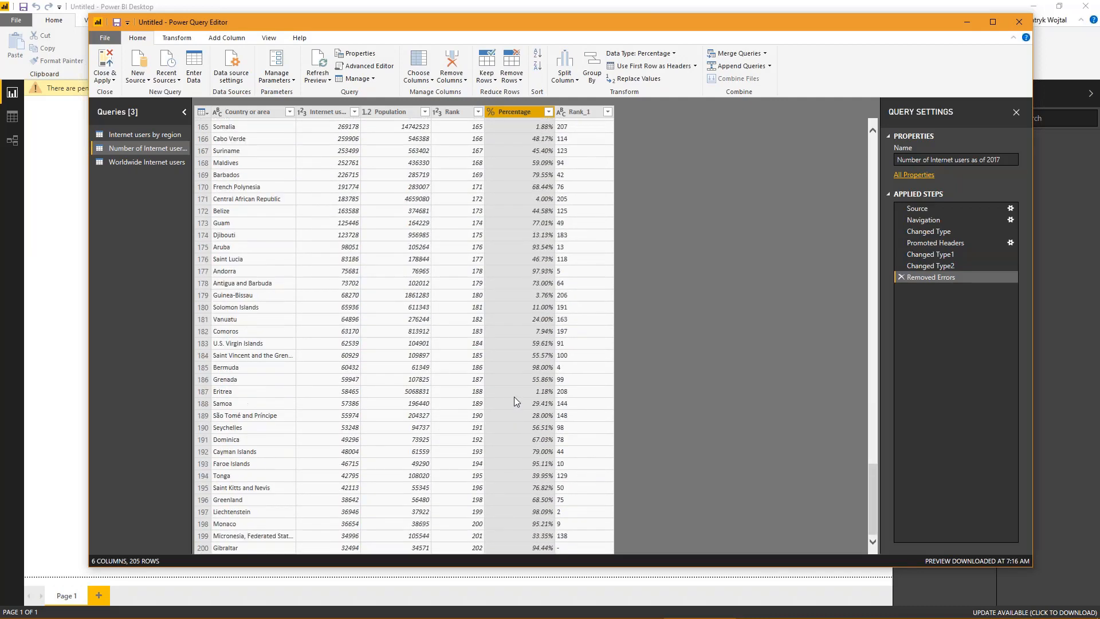
- Try converting the Rank_1 column to Whole Number and check its values through the last rows
click(580, 114)
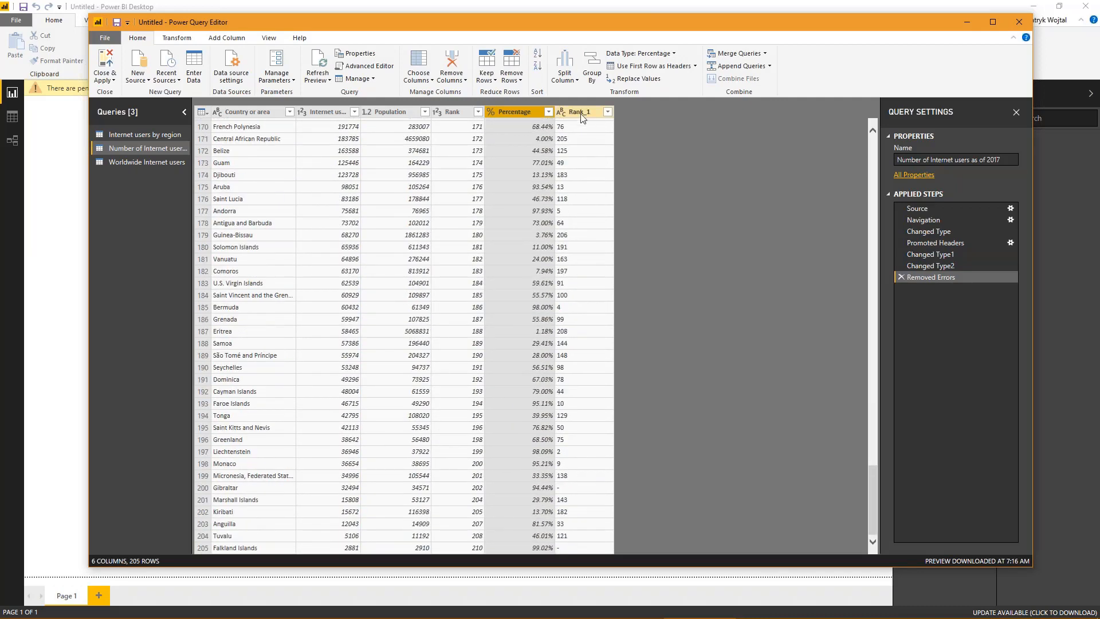
right_click(579, 114)
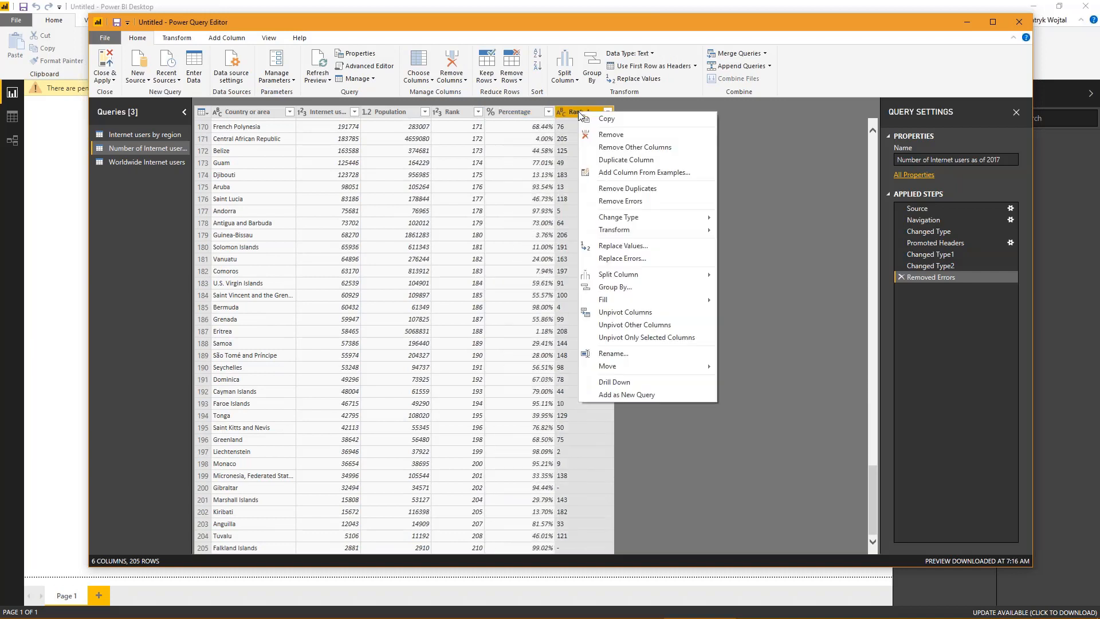
mouse_move(621, 219)
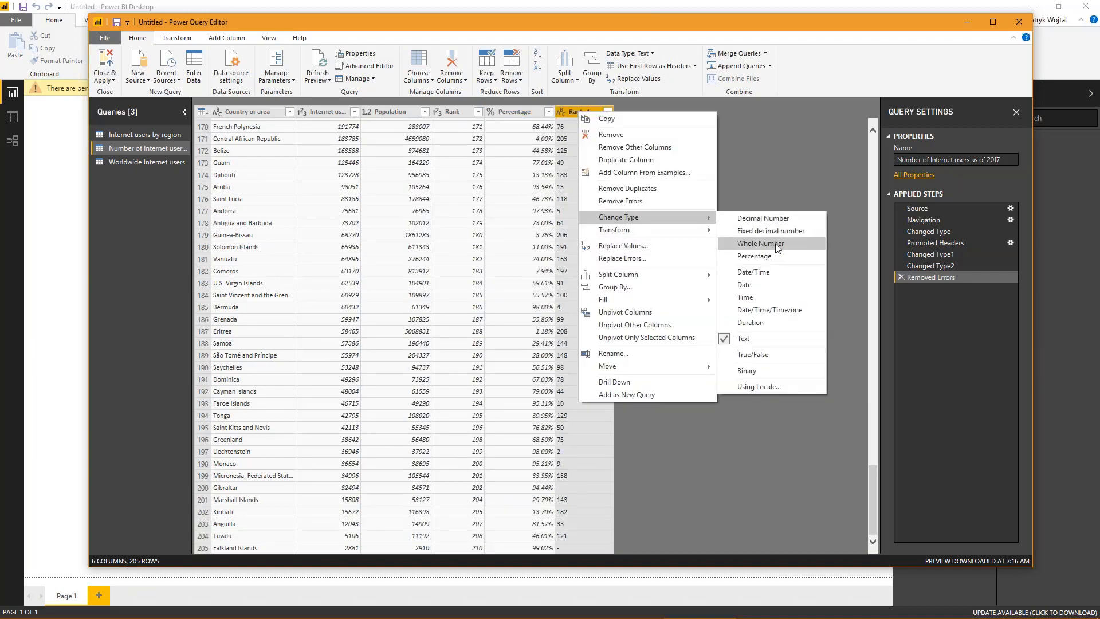
click(760, 243)
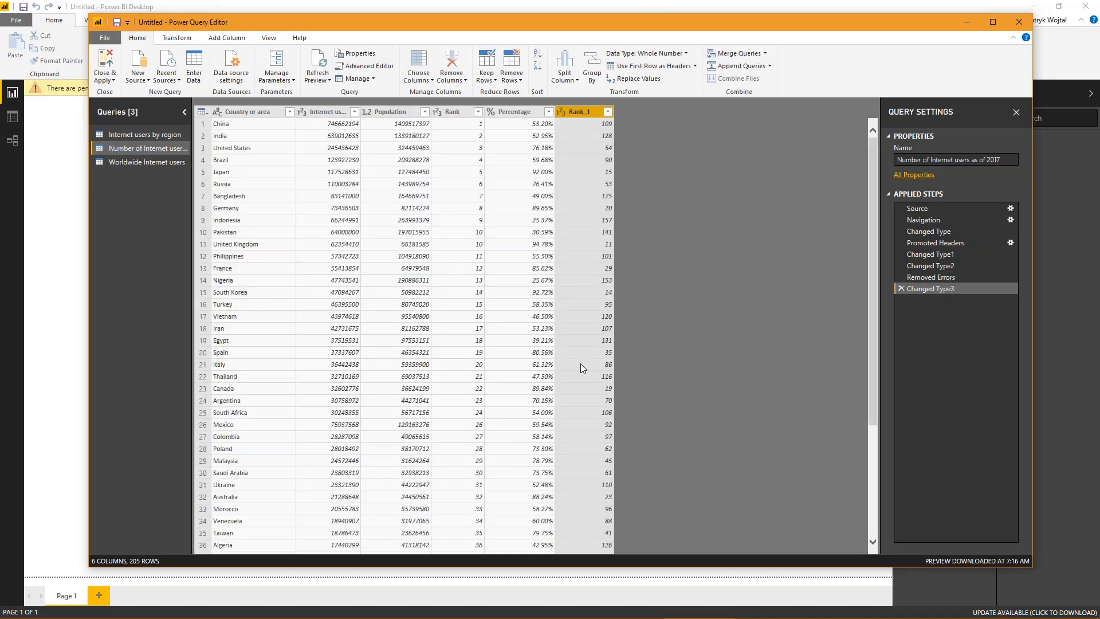
scroll(580, 364, down, 19)
scroll(581, 374, down, 20)
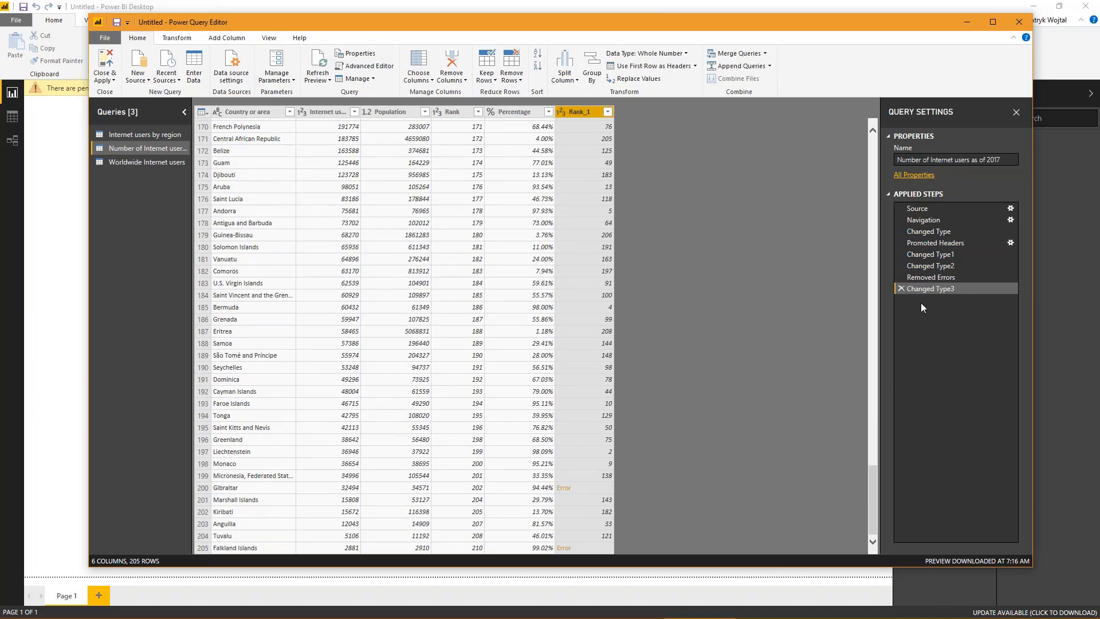
- Switch to the Wikipedia page in the browser and examine the dash entries in the table's last rank column
mouse_move(614, 616)
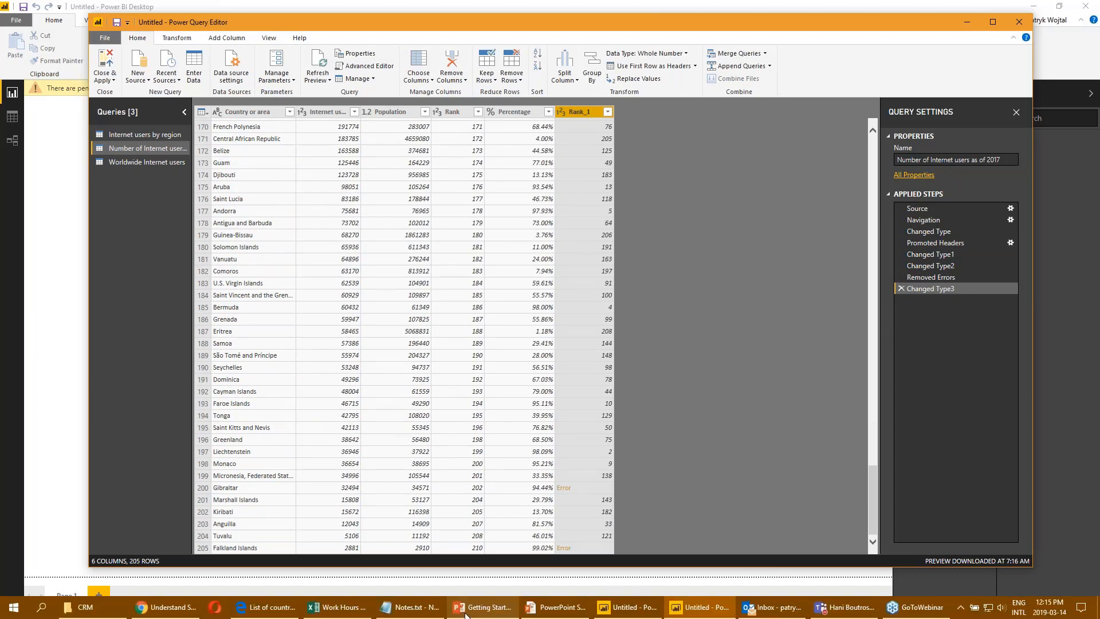
click(276, 609)
drag(491, 453, 485, 433)
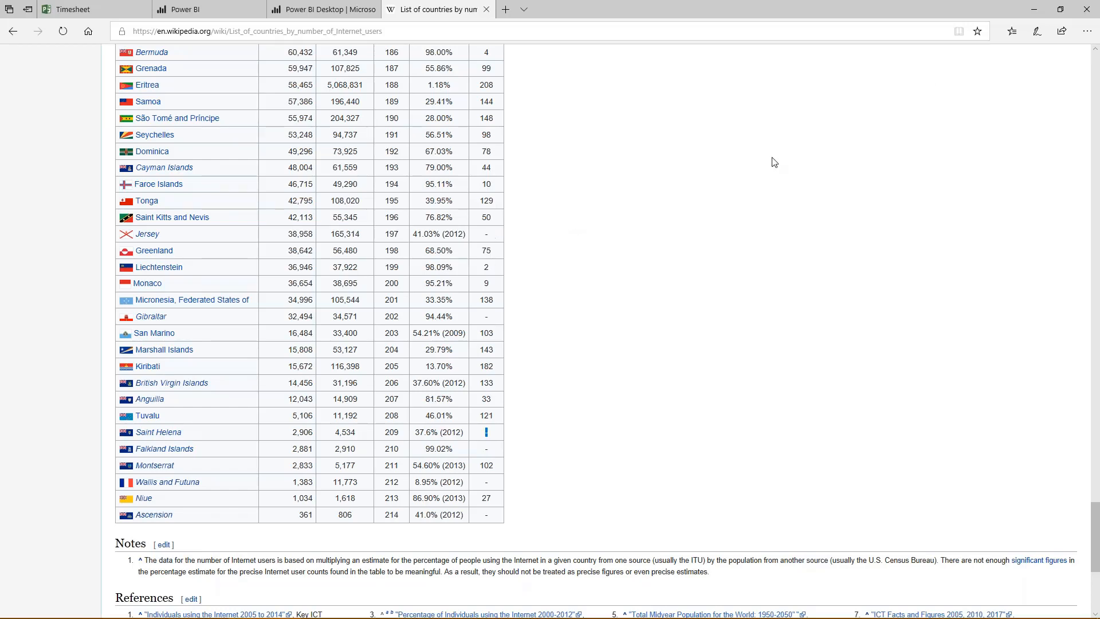
click(1032, 13)
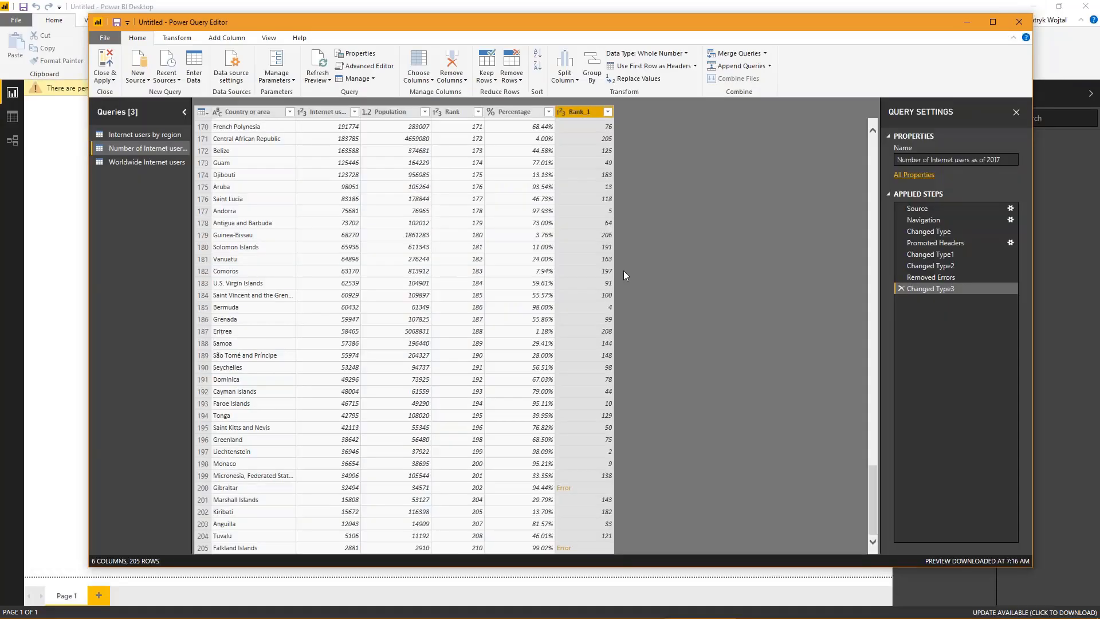
- Delete the applied step that converted Rank_1 to Whole Number and recheck the column's last rows
click(898, 288)
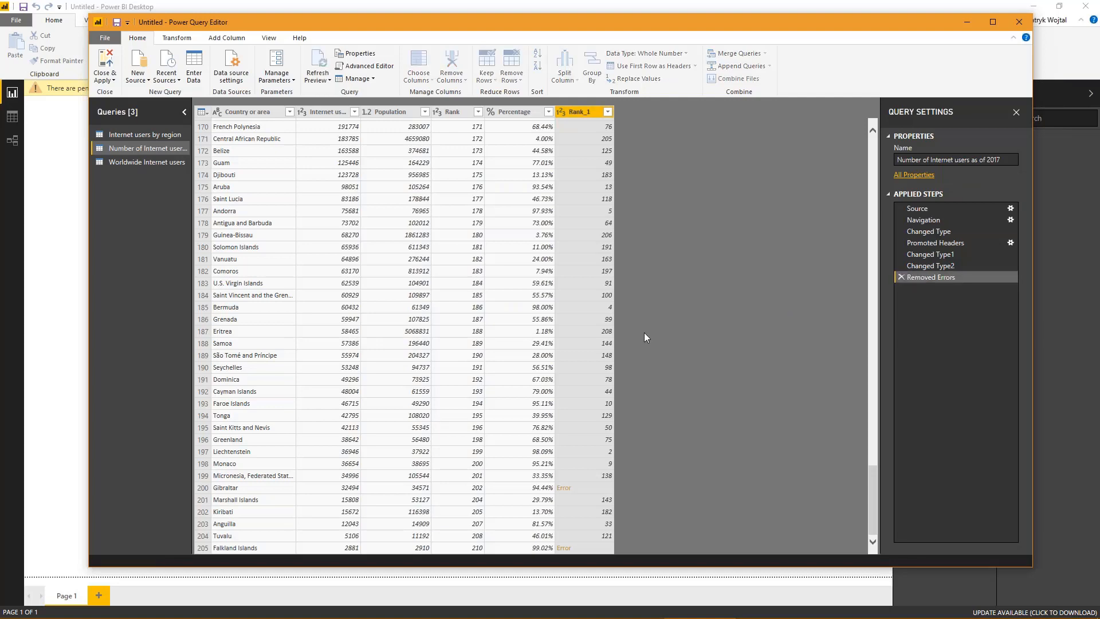
scroll(603, 333, down, 20)
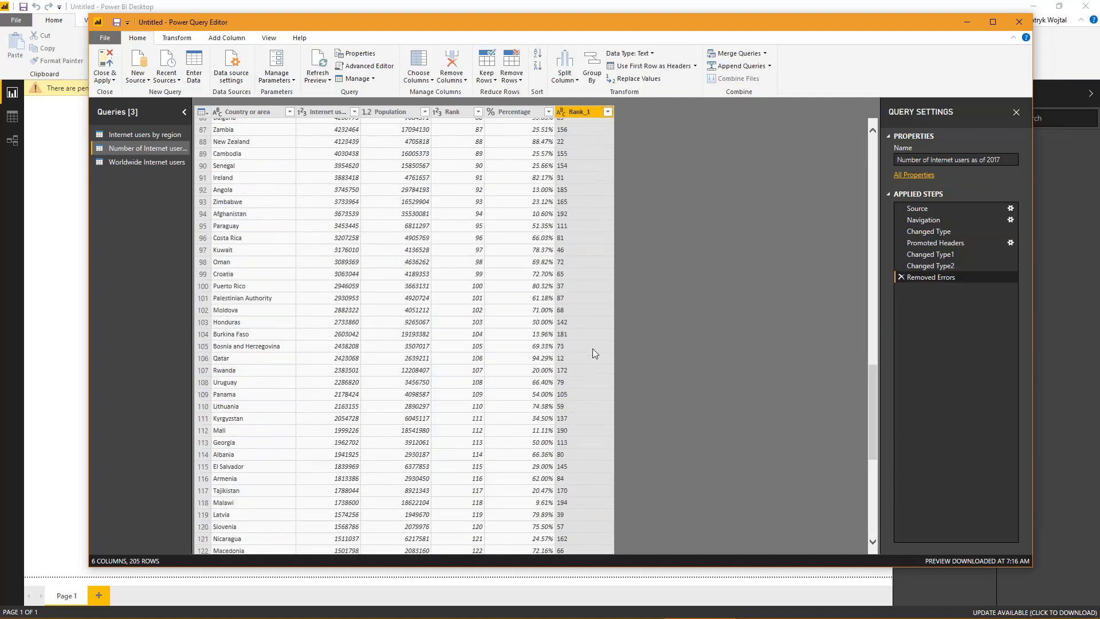
scroll(593, 349, down, 2)
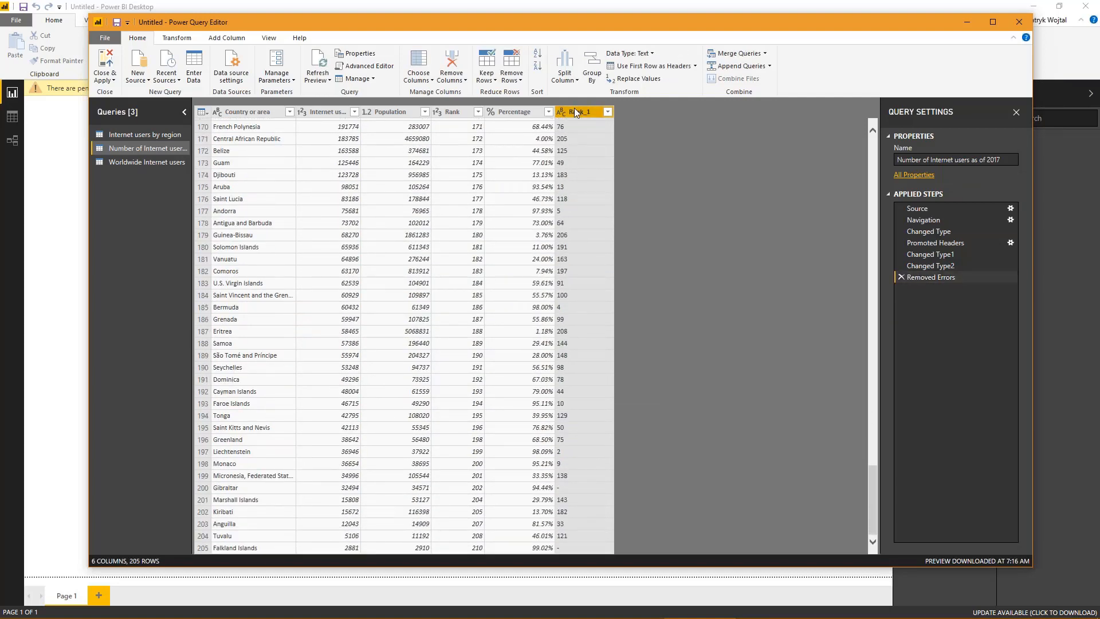
- Replace the value "-" with 0 in the Rank_1 column and check the last country rows
right_click(570, 112)
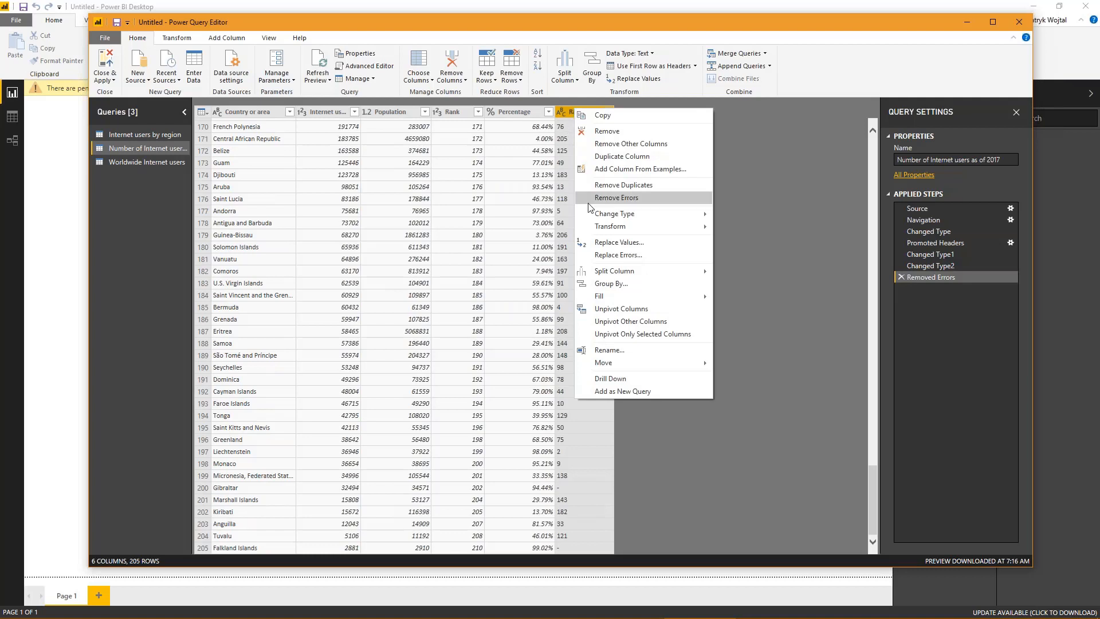
click(614, 243)
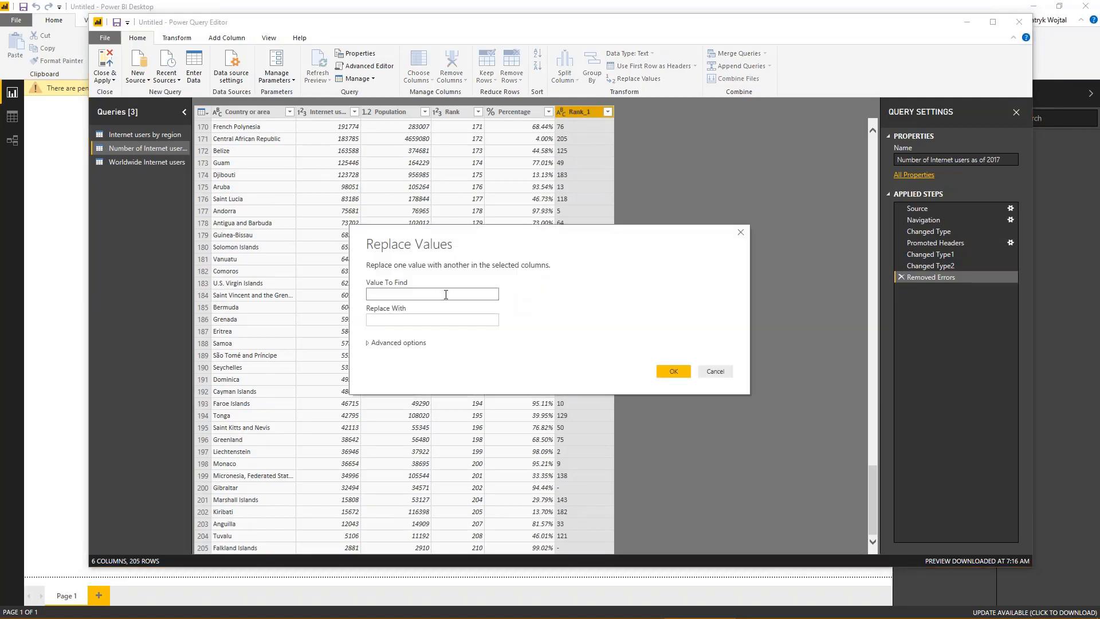
text(-)
click(456, 320)
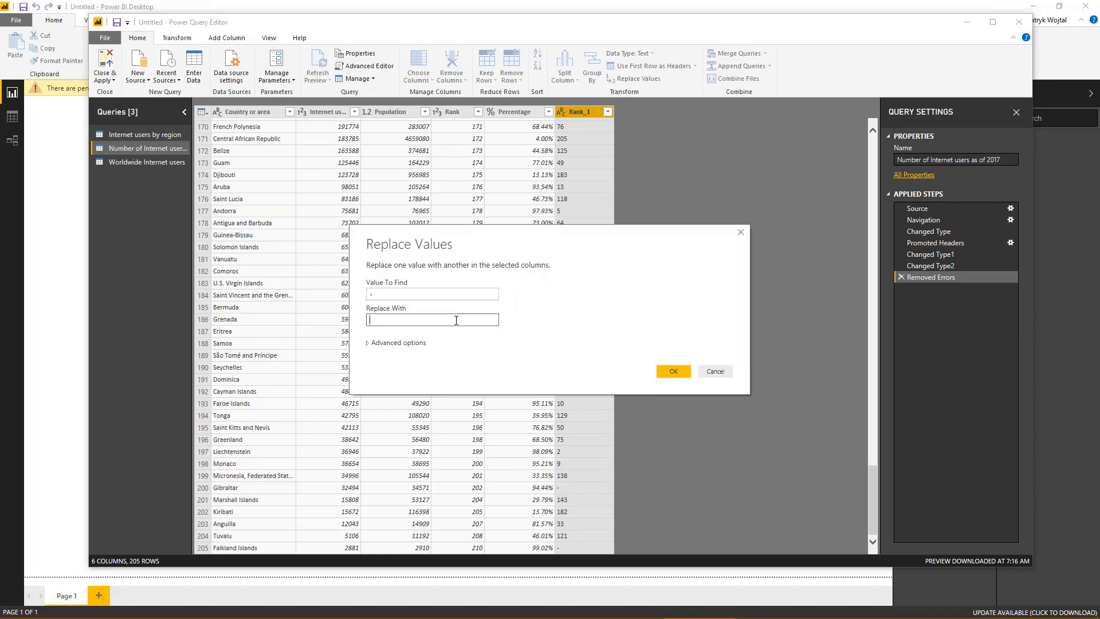
text(0)
click(668, 373)
scroll(616, 441, down, 20)
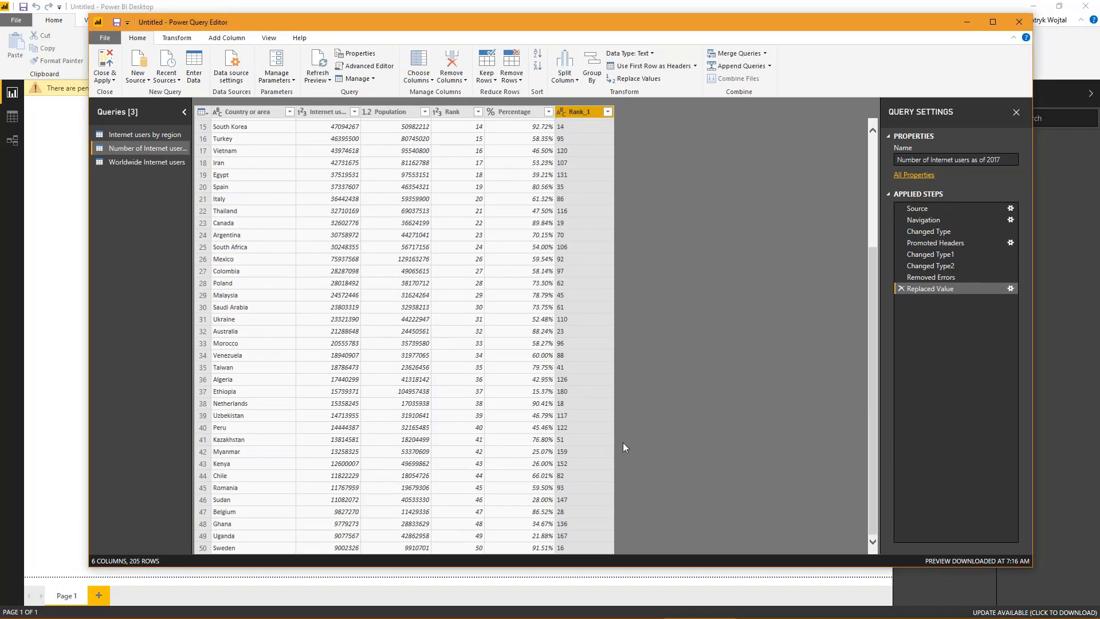
scroll(611, 442, down, 20)
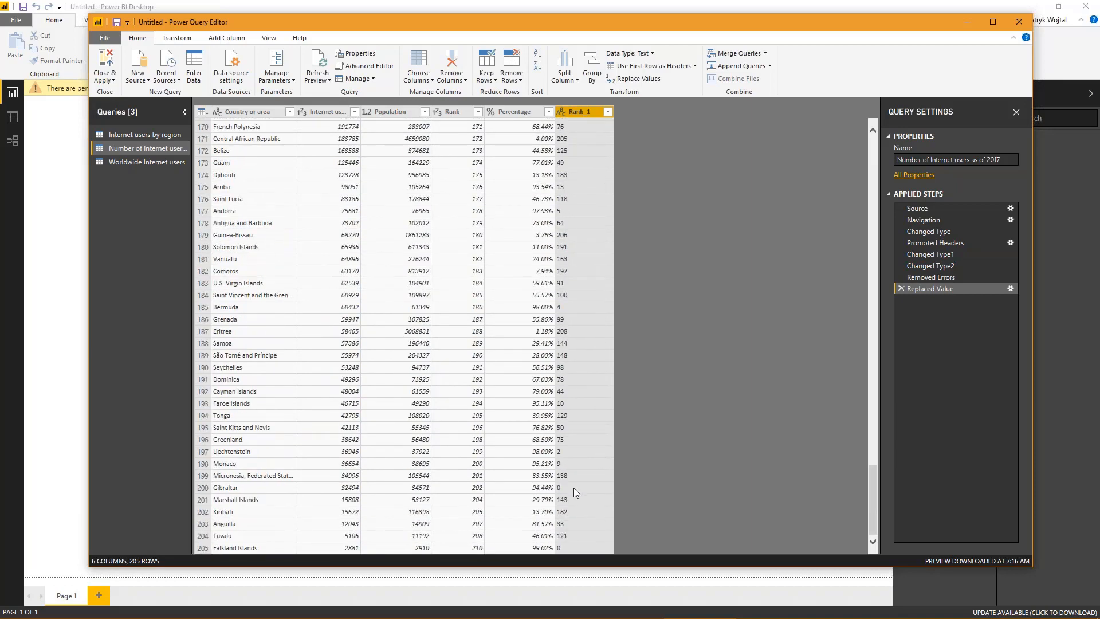
- Change the data type of the Rank_1 column to Whole Number and check its values down to Falkland Islands
right_click(576, 113)
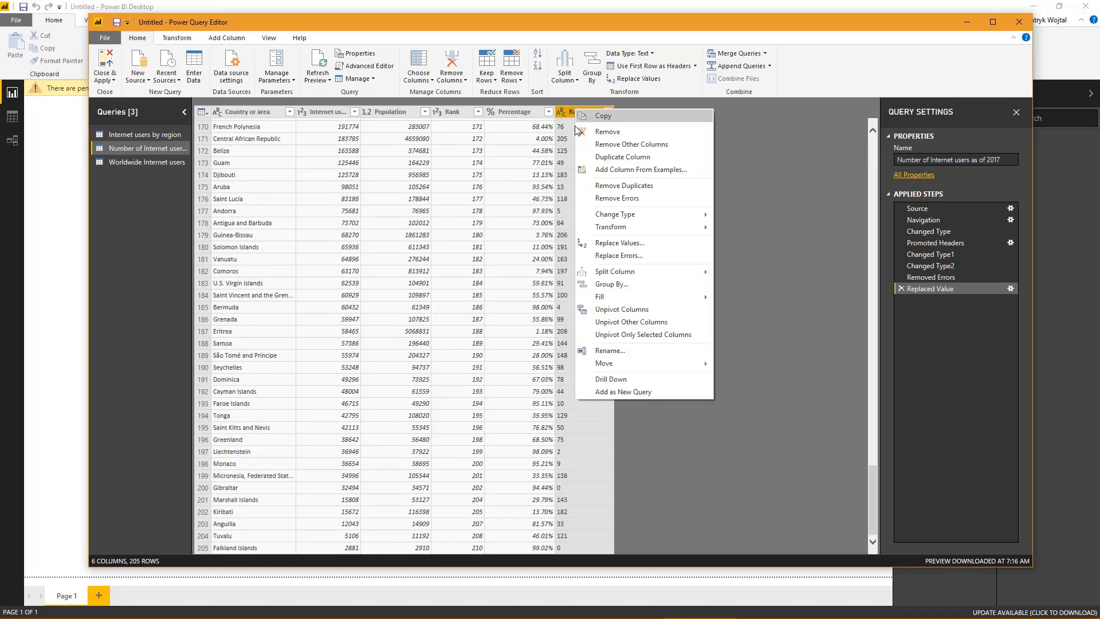
mouse_move(607, 220)
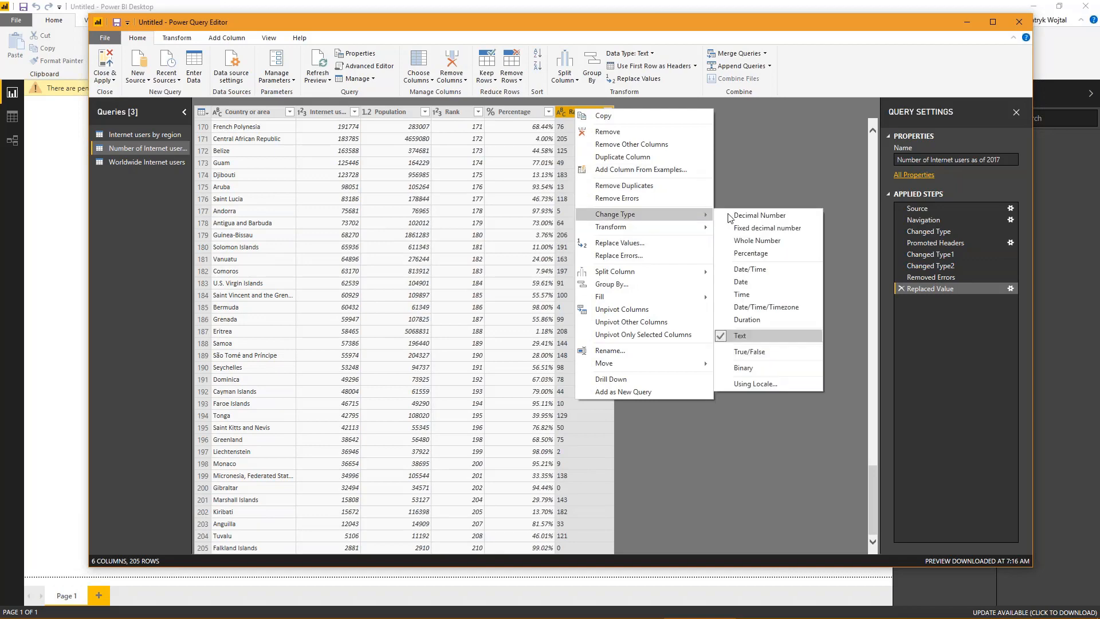
click(751, 242)
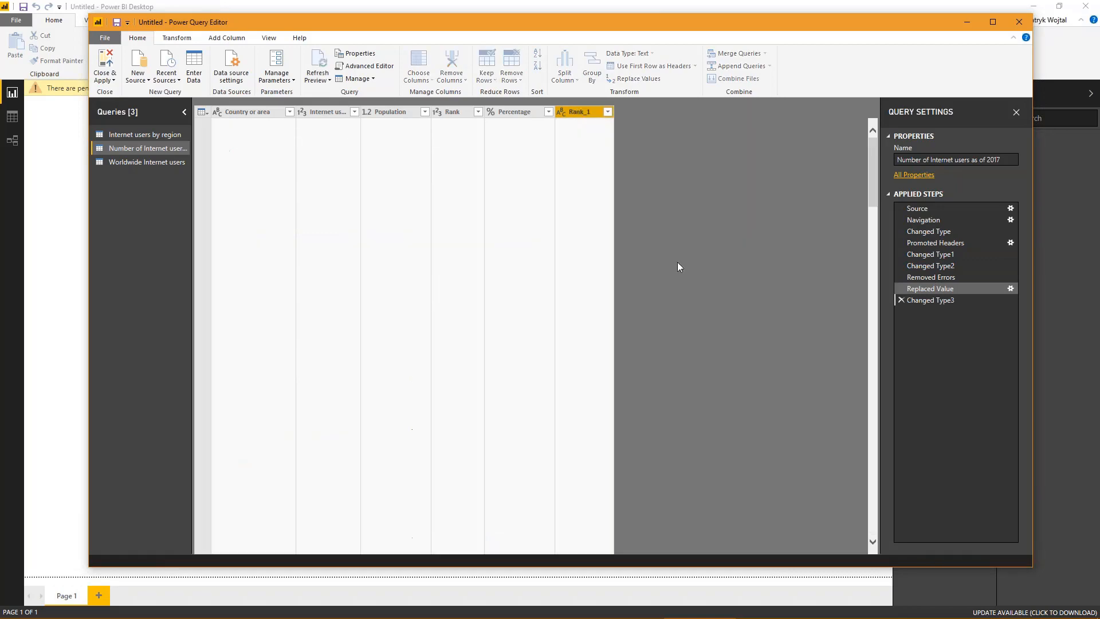
scroll(572, 386, down, 6)
scroll(573, 386, down, 20)
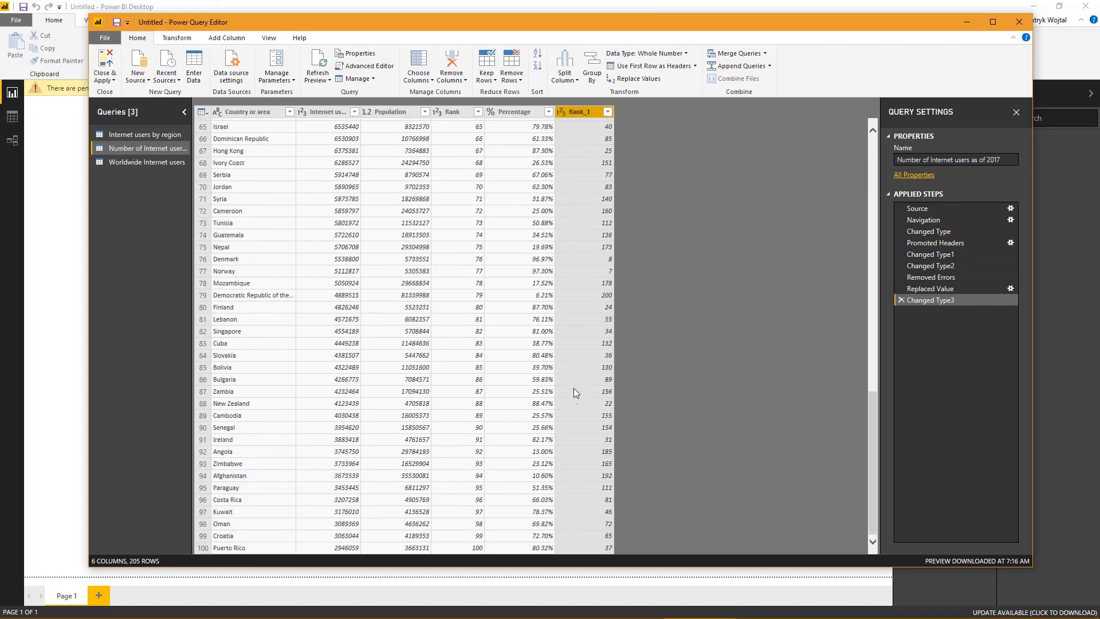
scroll(576, 403, down, 2)
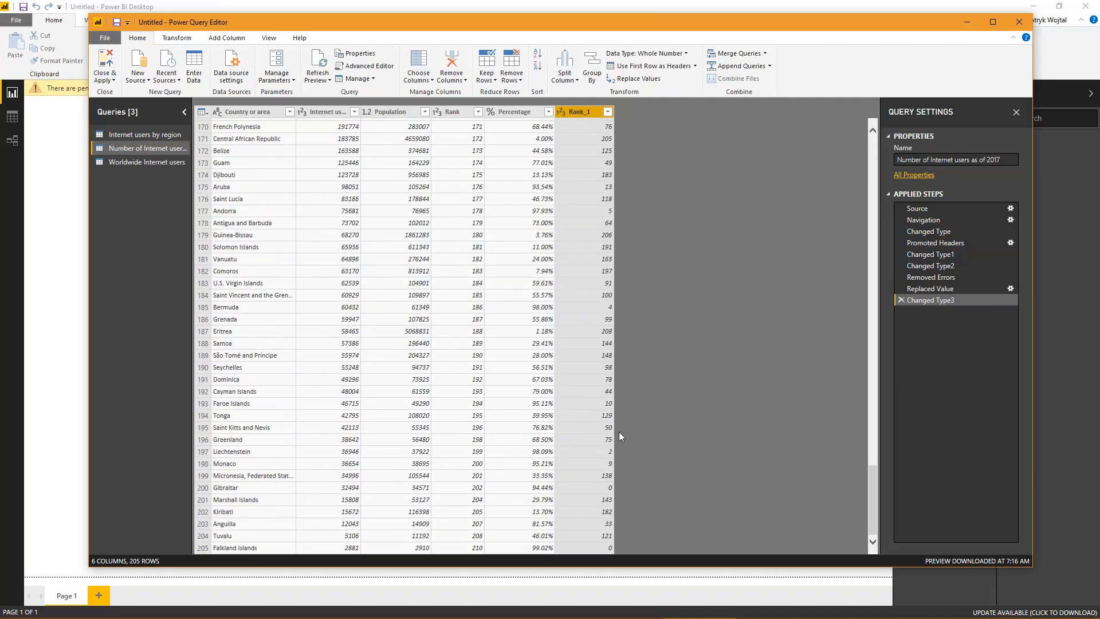
- Close the query editor and apply the pending changes to load the three cleaned tables into the report
scroll(563, 410, up, 20)
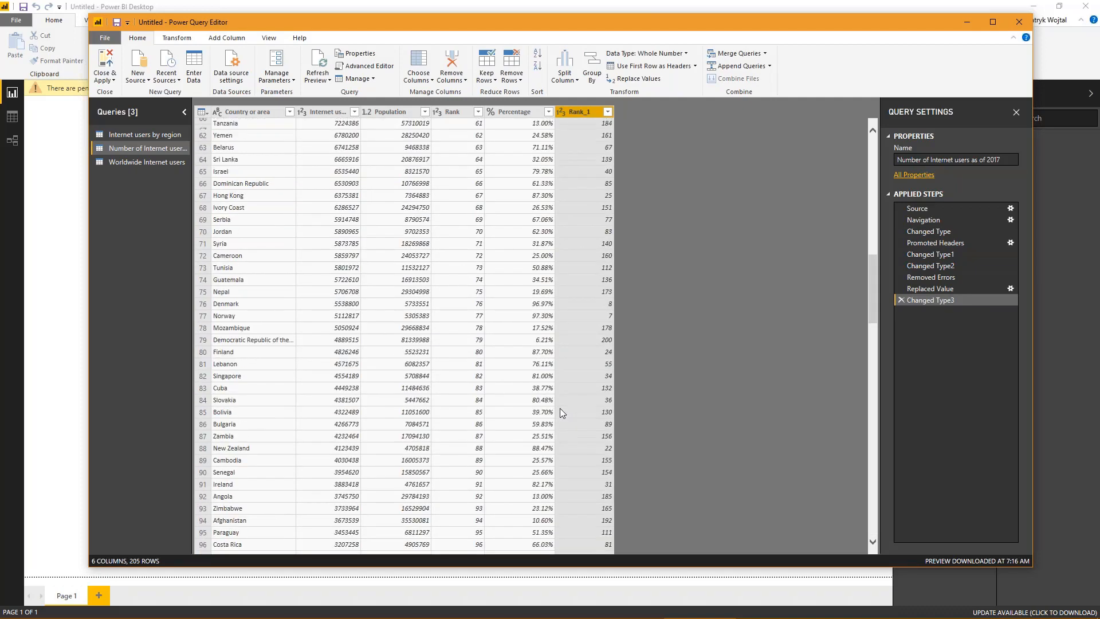
scroll(495, 382, up, 11)
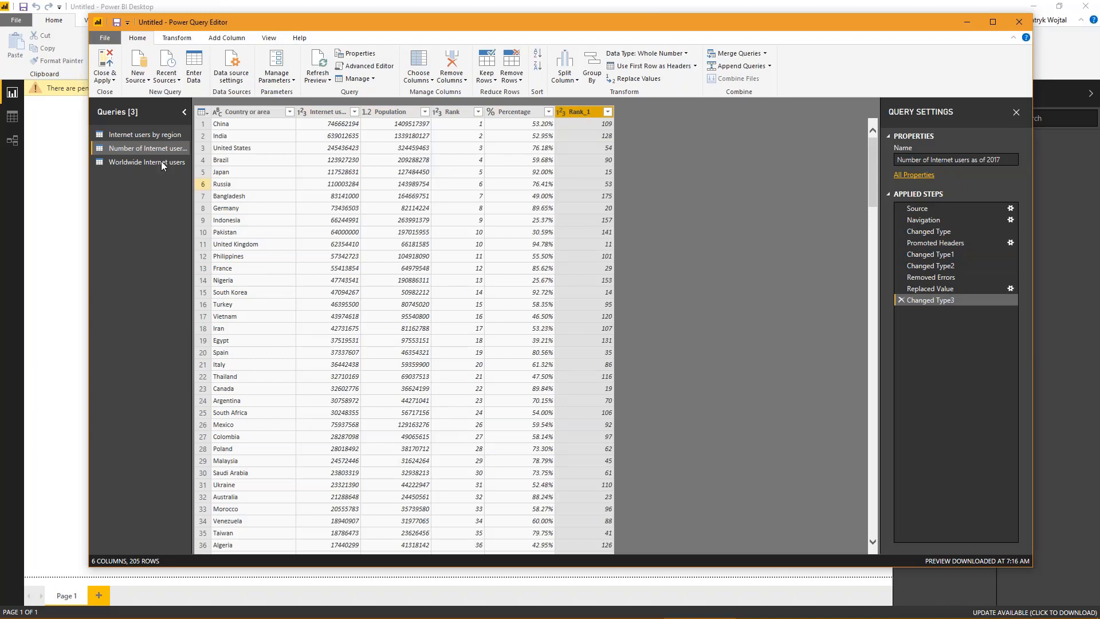
click(107, 64)
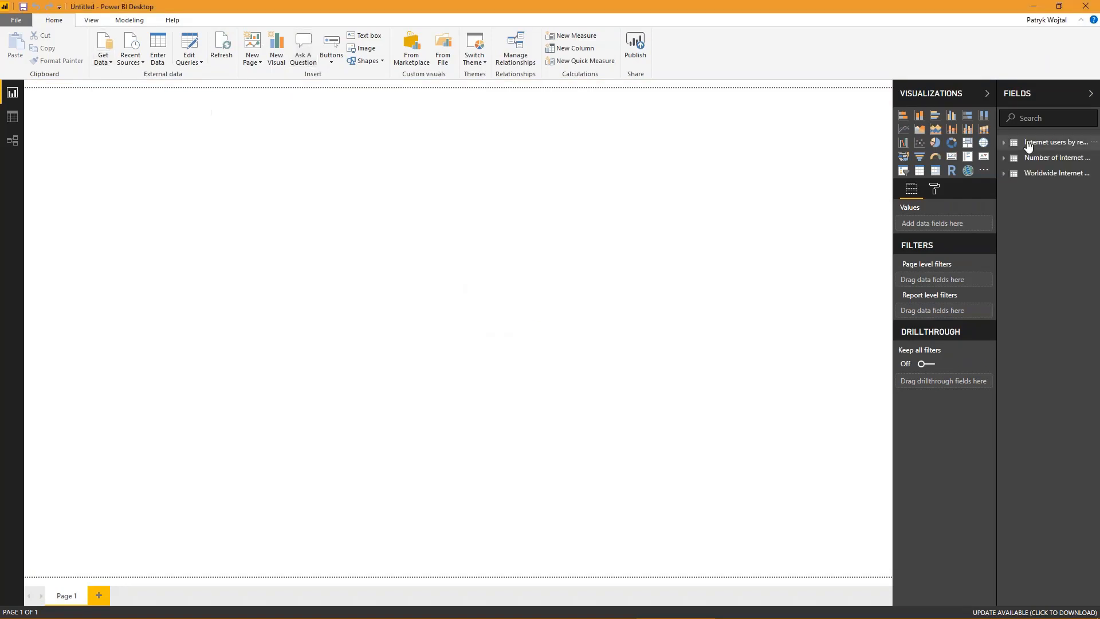
- Expand the three loaded tables in the field list to review their columns
click(1031, 146)
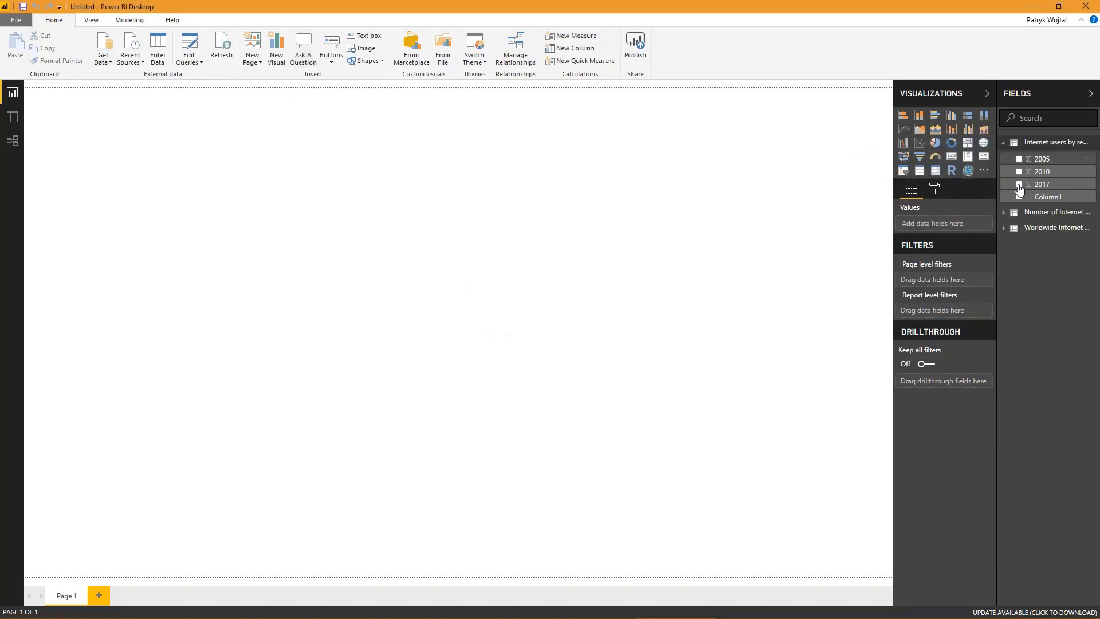
click(1008, 213)
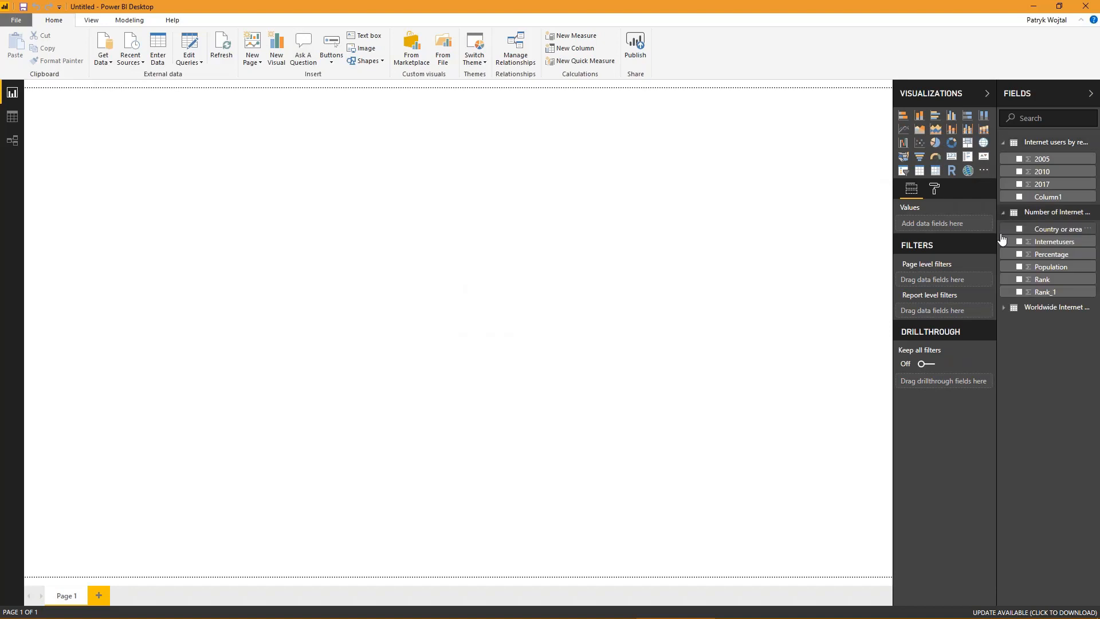
click(1007, 308)
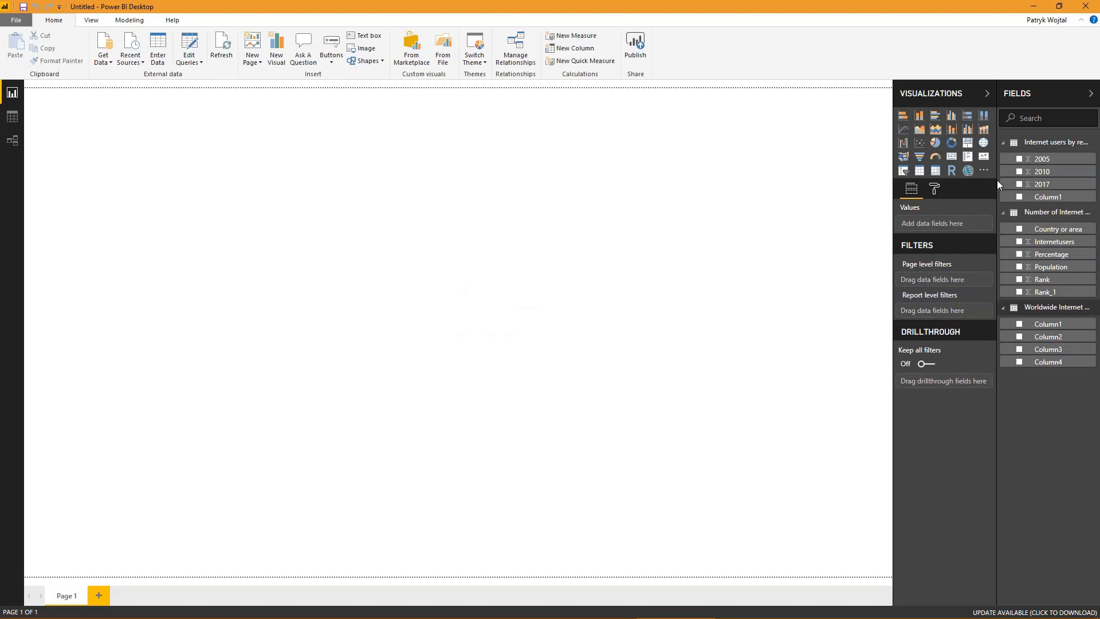
- Delete the Worldwide Internet table from the data model
click(1010, 312)
right_click(1031, 312)
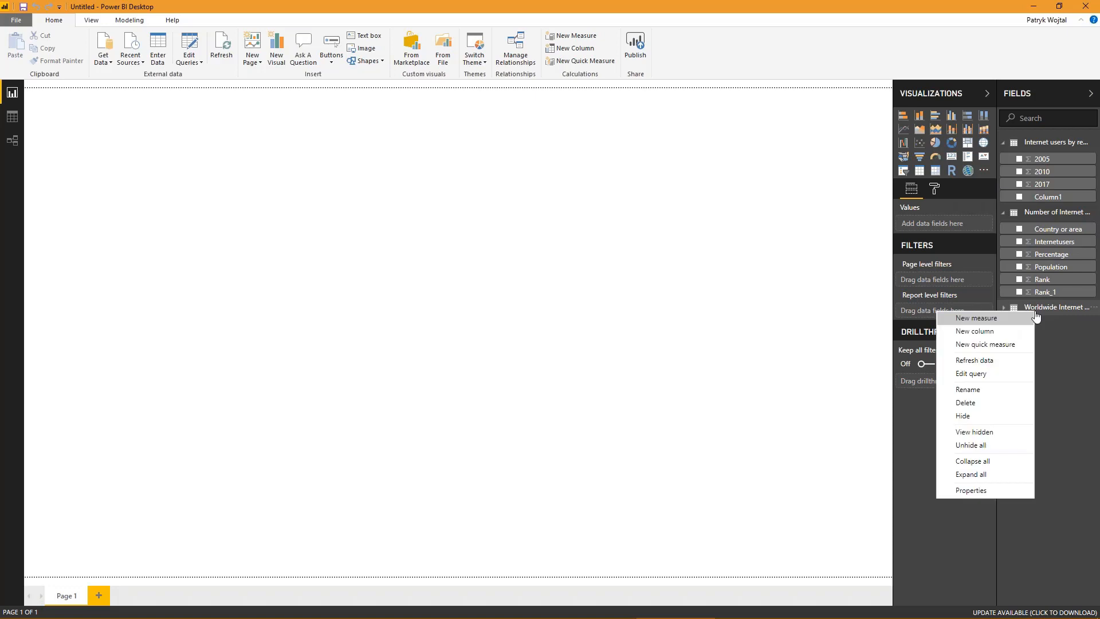
click(974, 402)
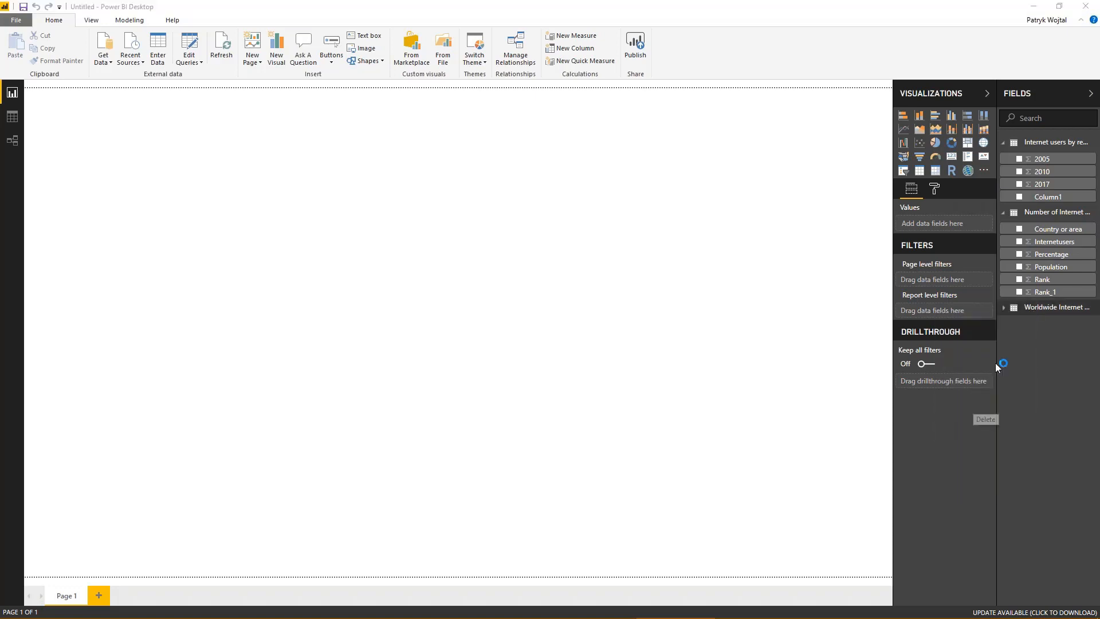
click(605, 332)
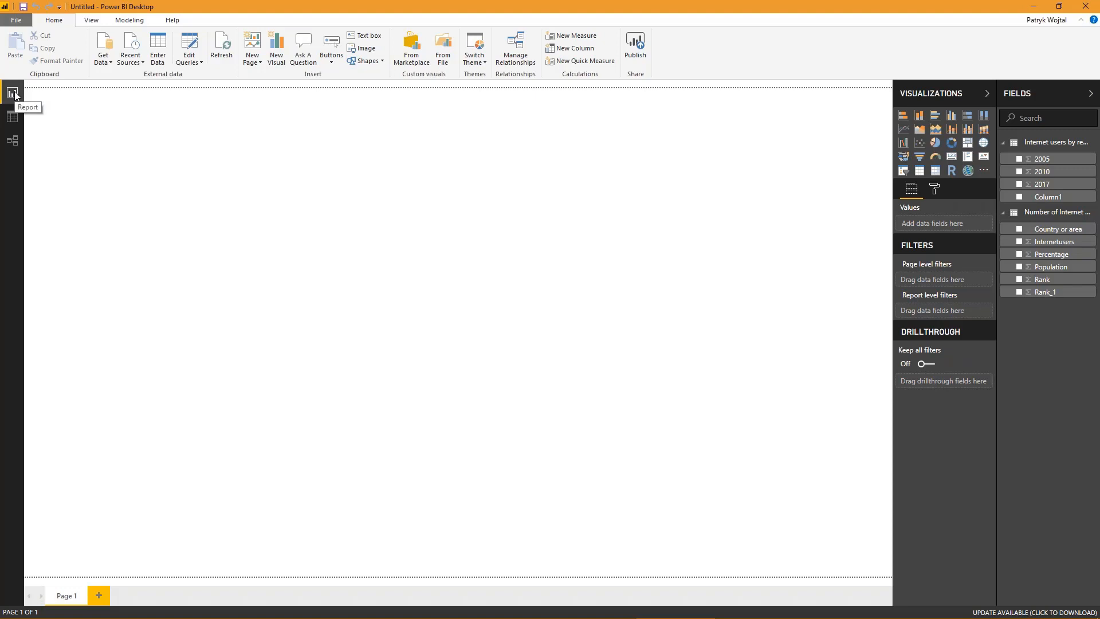
- Switch to the data view and look through the rows of the Number of Internet users as of 2017 table
click(11, 117)
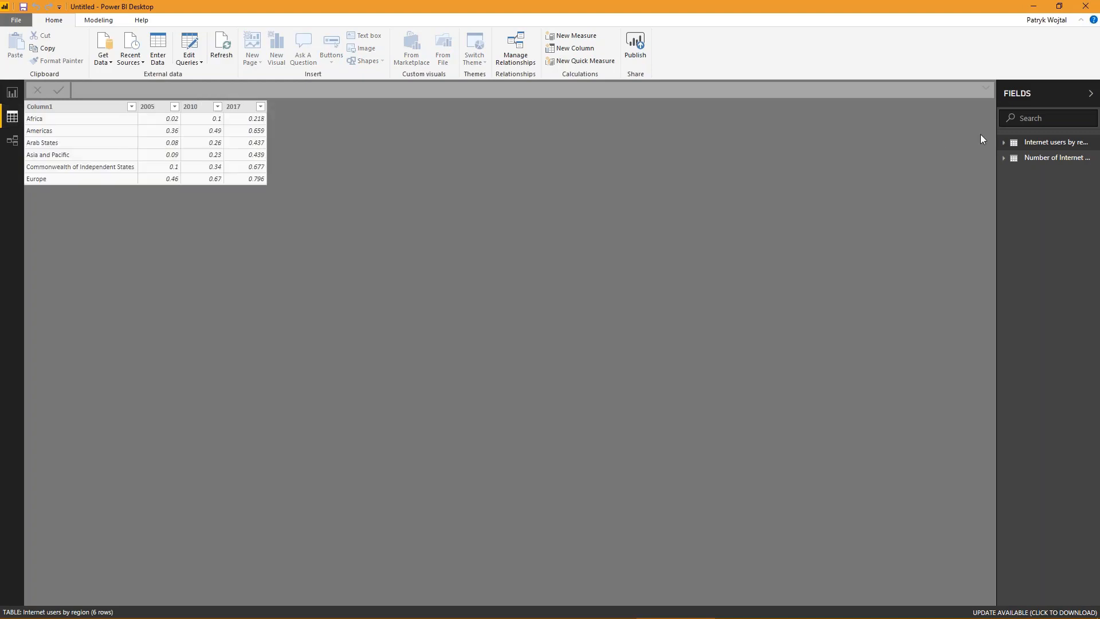
click(1049, 161)
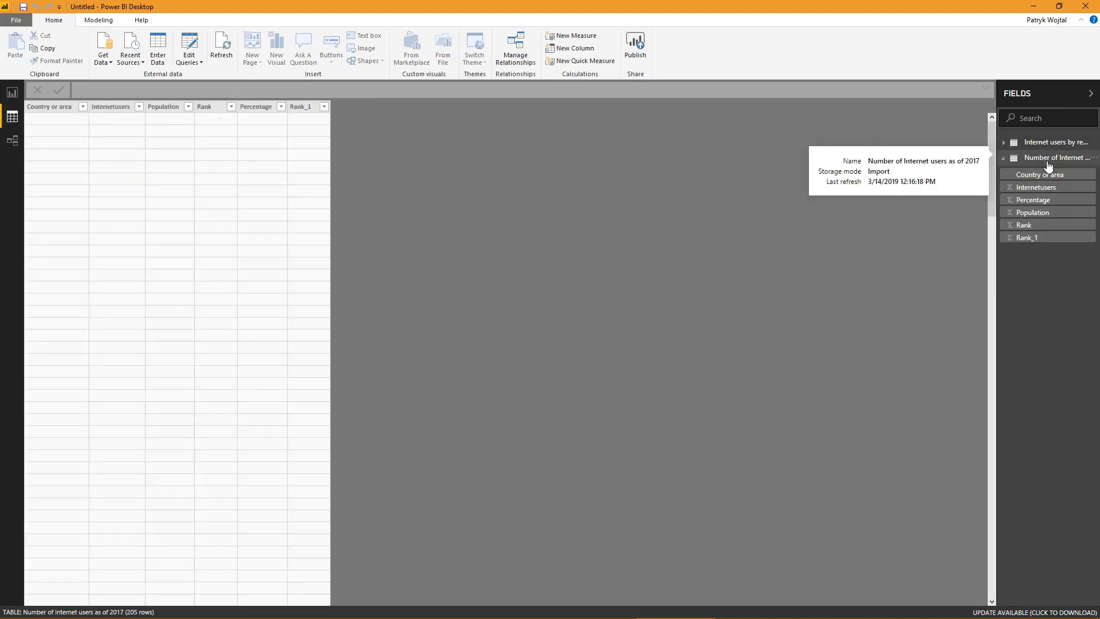
scroll(304, 267, down, 20)
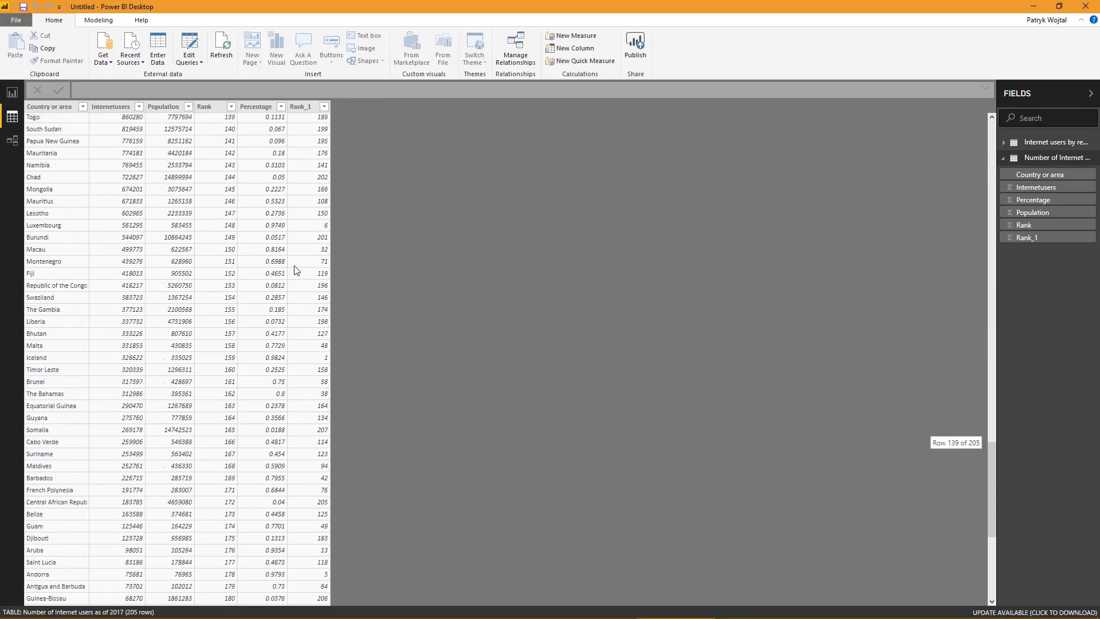
- Examine the two tables in the relationships view and return to the report canvas
click(13, 140)
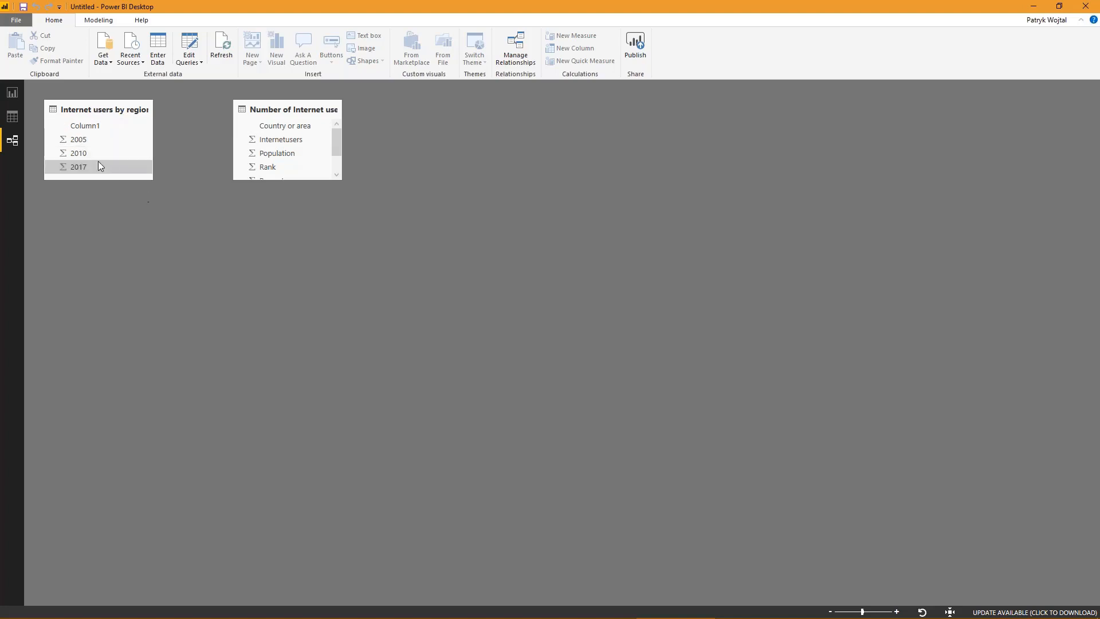
drag(87, 155, 192, 189)
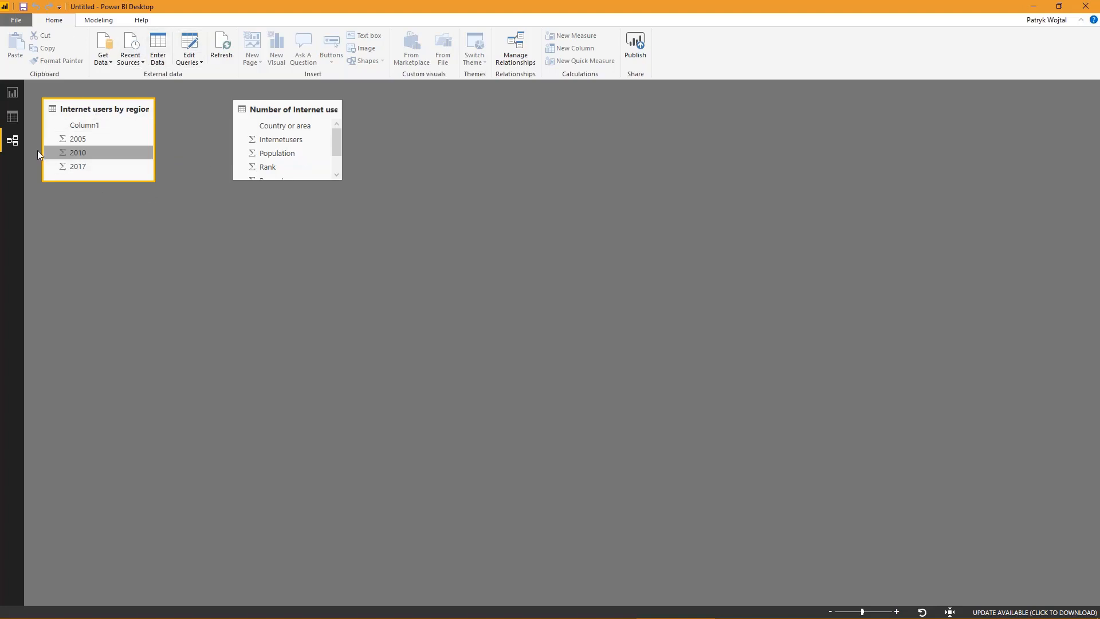
click(13, 94)
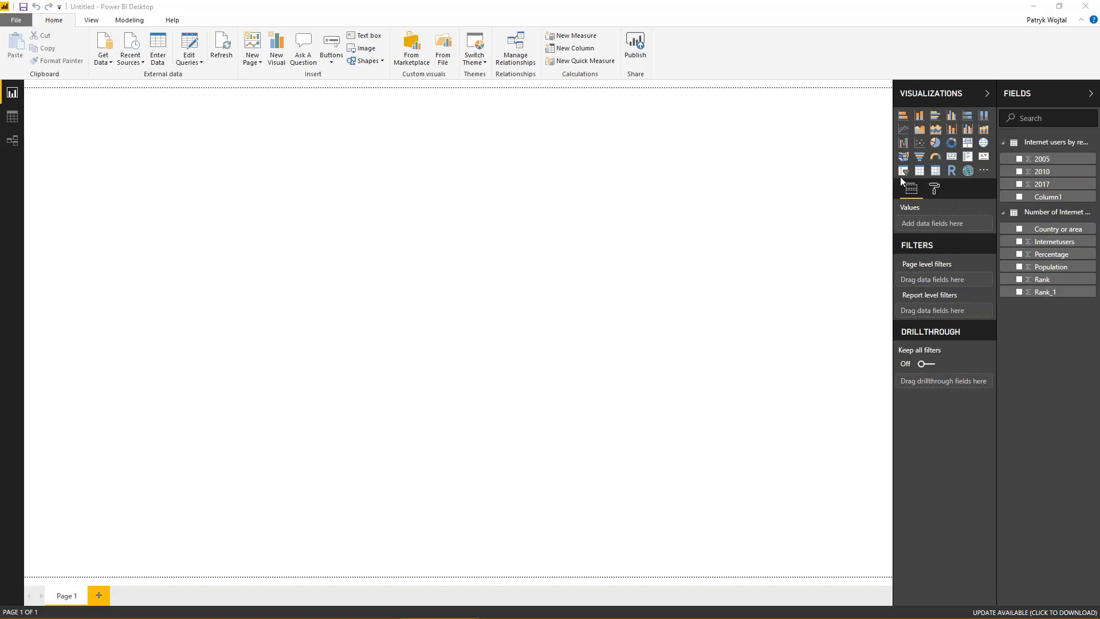
- Open the custom visuals marketplace and browse the suggested visuals
click(982, 172)
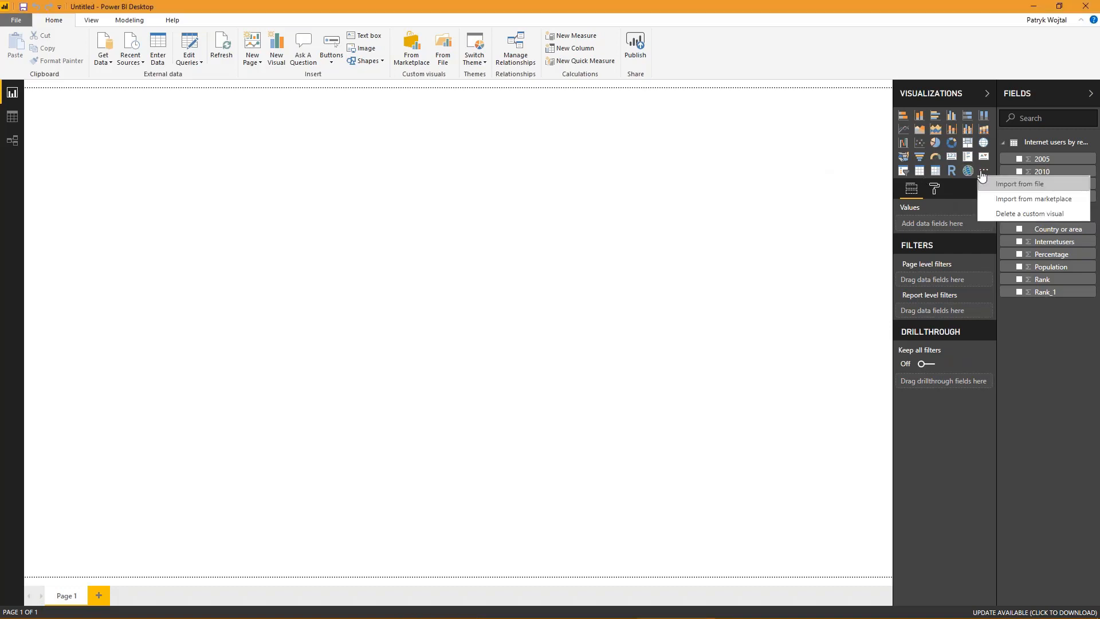
click(1014, 204)
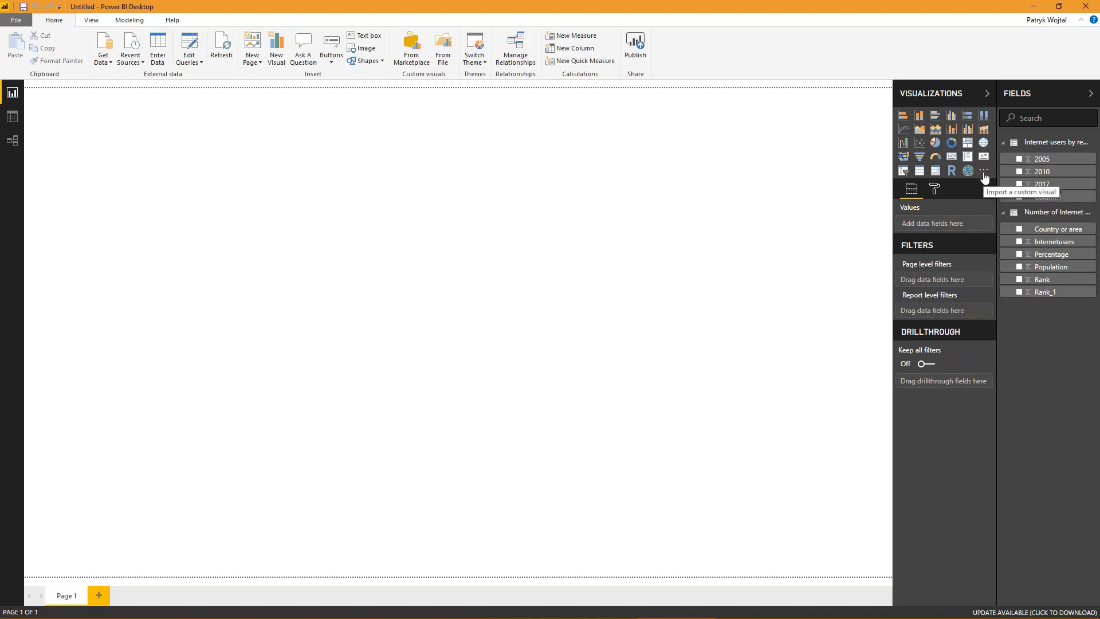
click(413, 51)
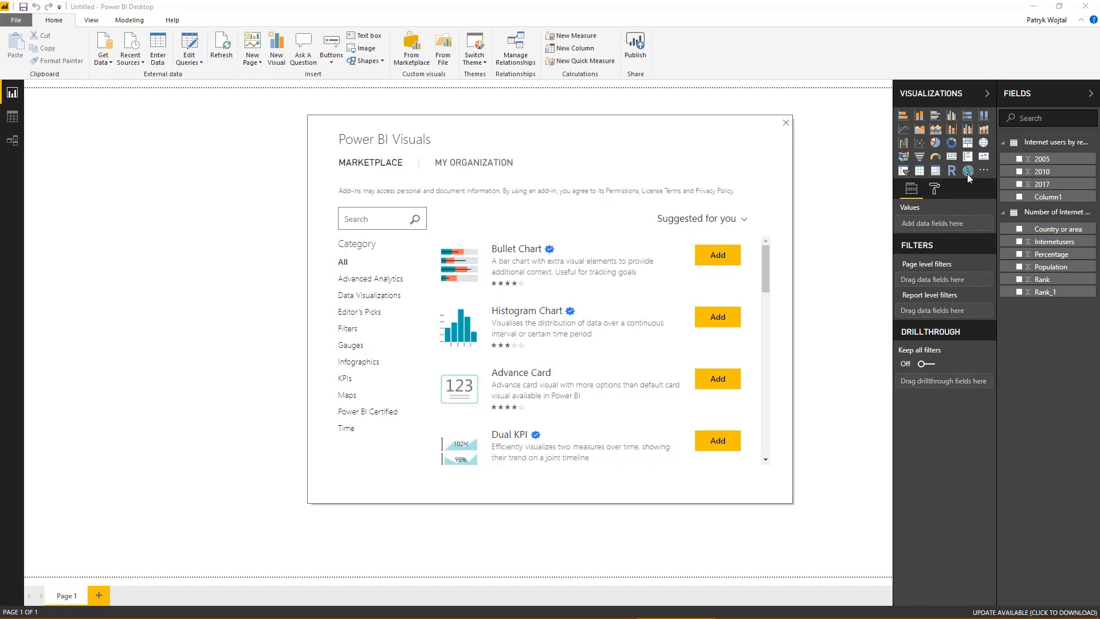
scroll(571, 375, down, 7)
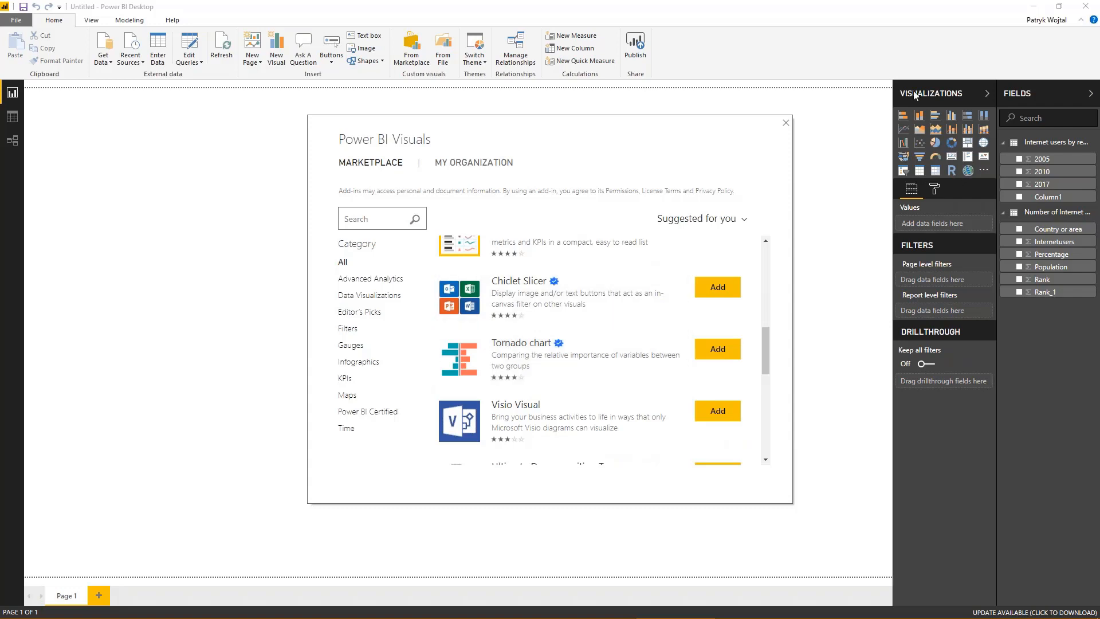
scroll(573, 316, down, 10)
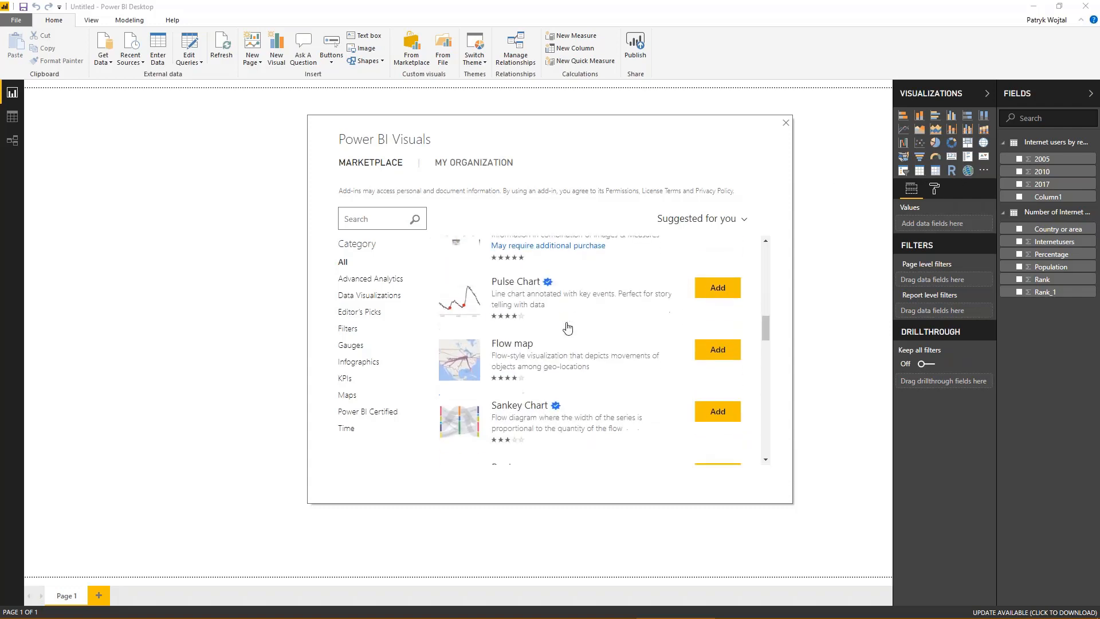
scroll(567, 327, down, 3)
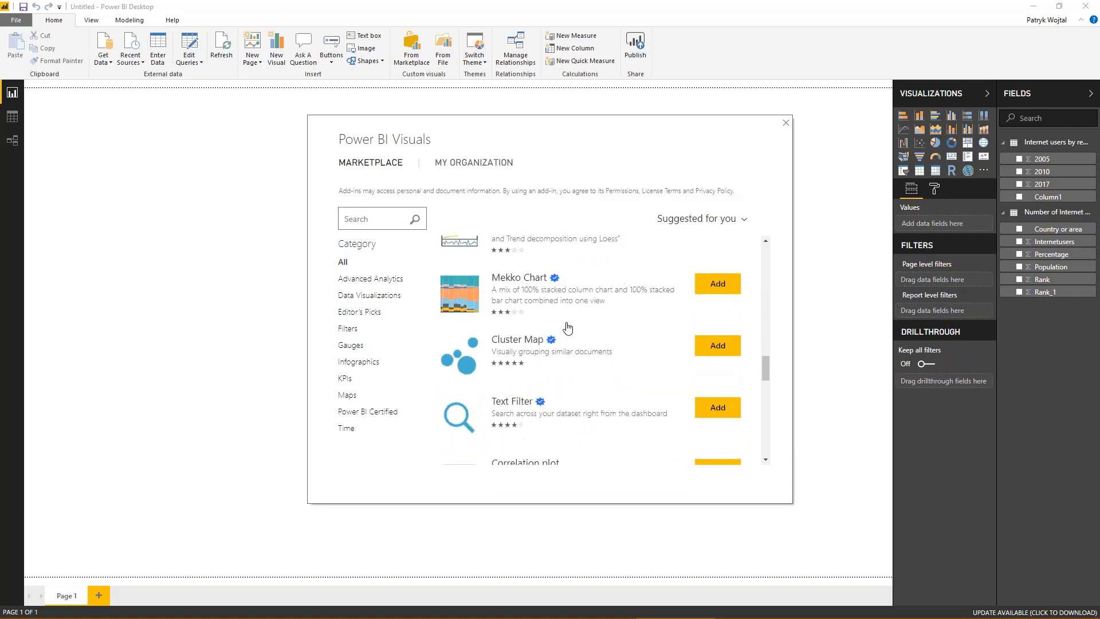
scroll(516, 341, down, 3)
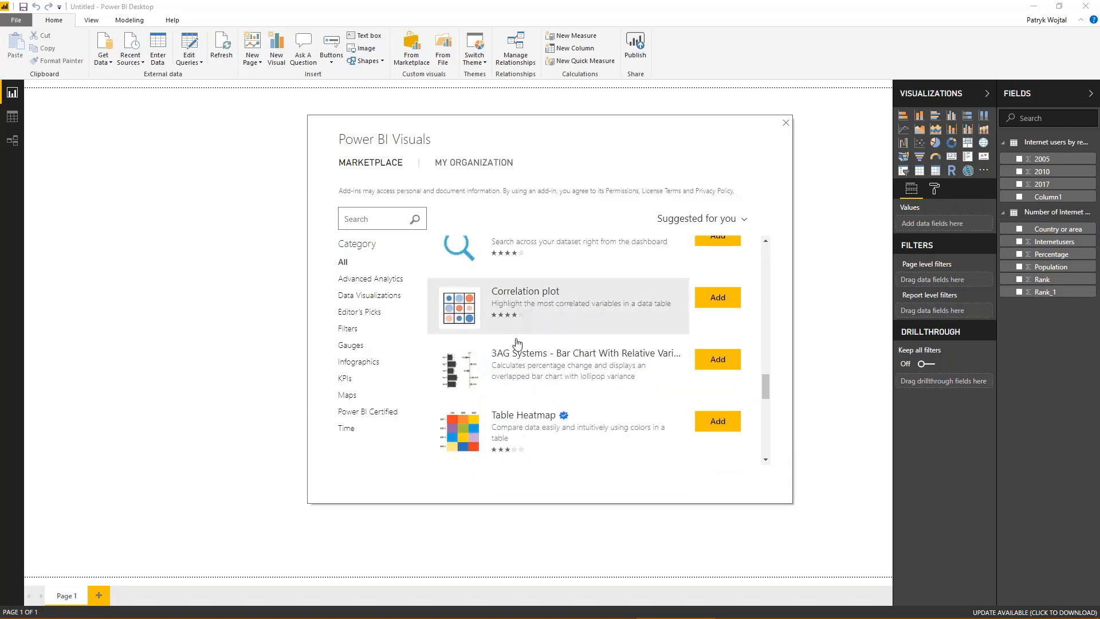
- Search the visuals marketplace for "calendar", look over the matching visuals and close the marketplace
click(384, 213)
text(ca)
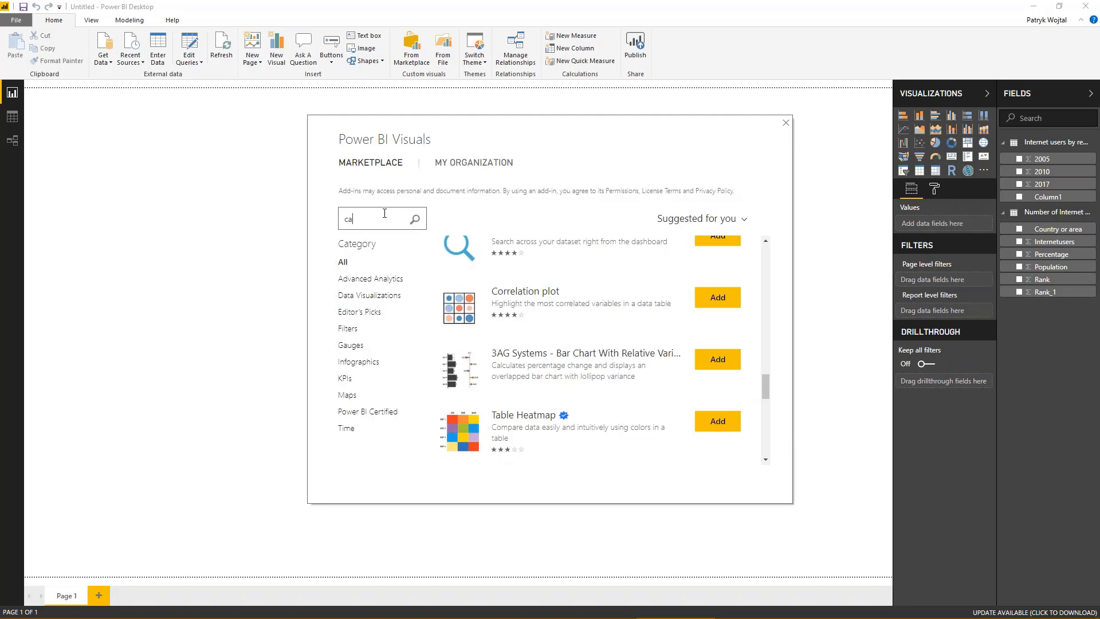
text(lendar)
key(Return)
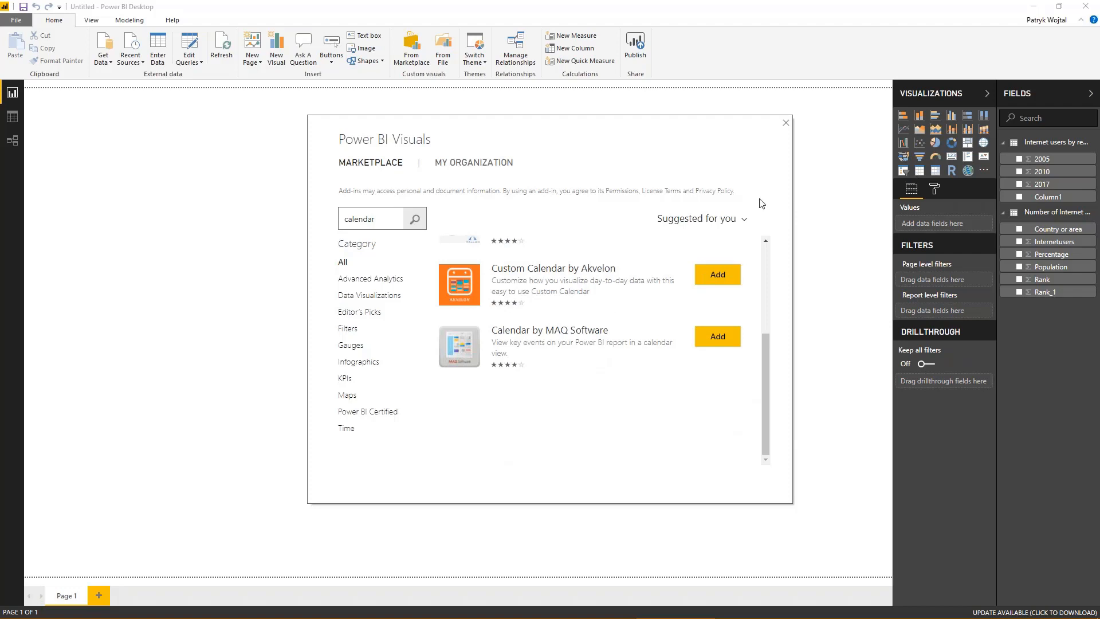
click(785, 123)
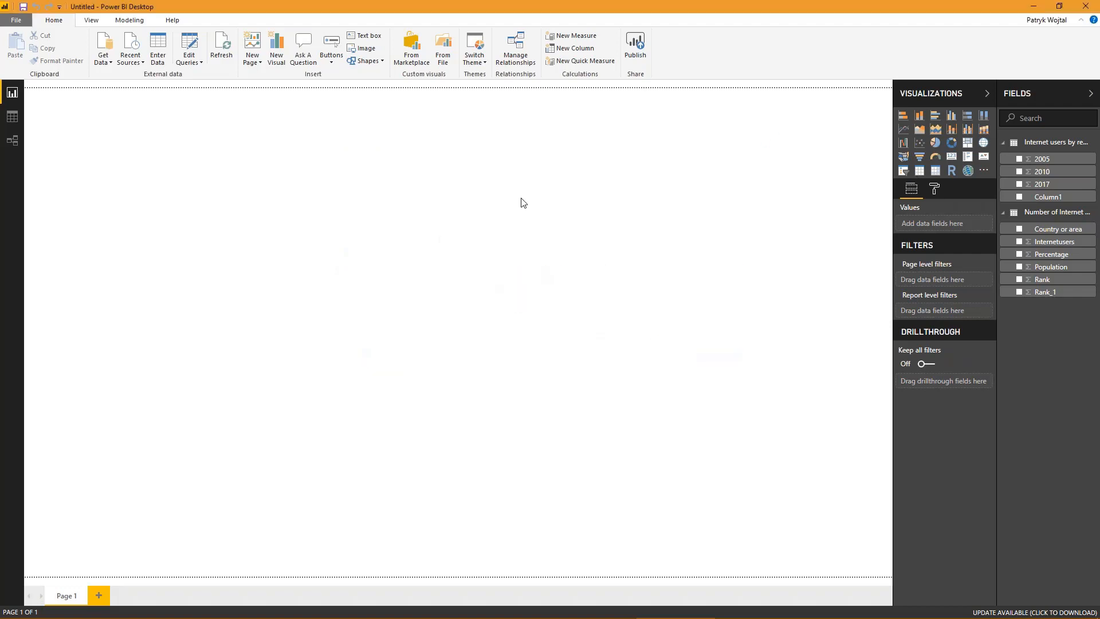
- Insert a stacked bar chart with Country or area as axis and legend and Percentage as value, and enlarge it in both directions
click(903, 116)
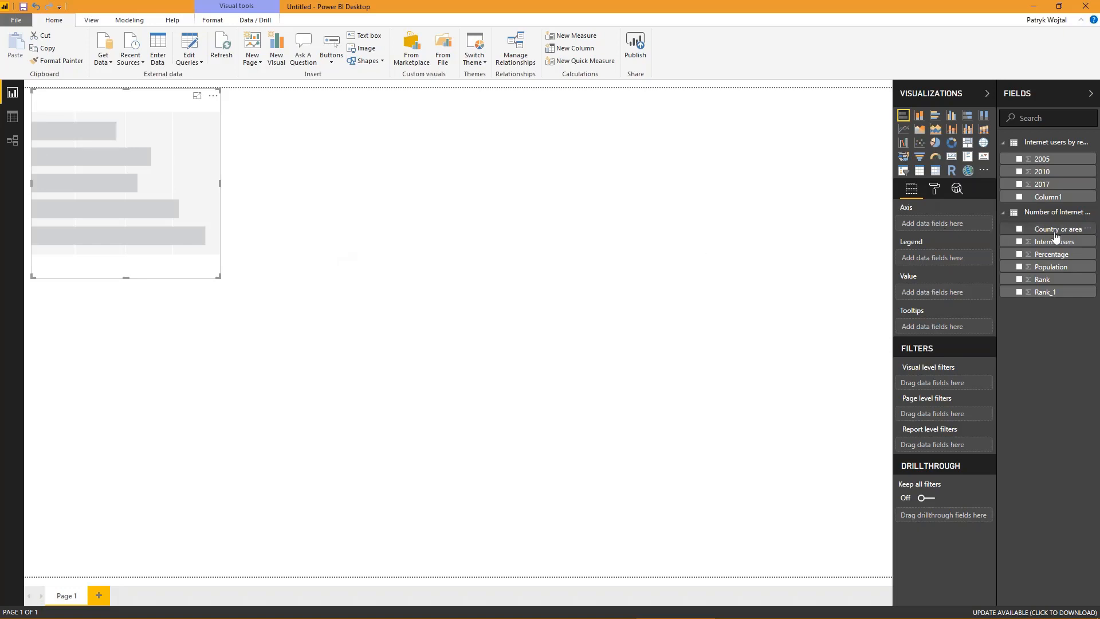
drag(1053, 228, 944, 226)
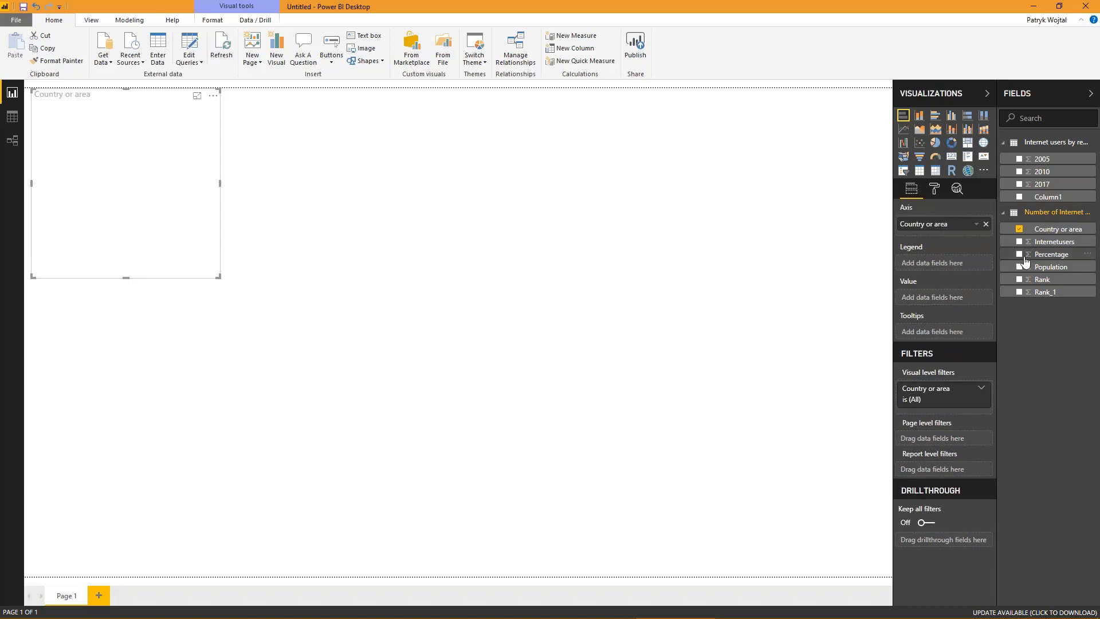
drag(1049, 255, 925, 296)
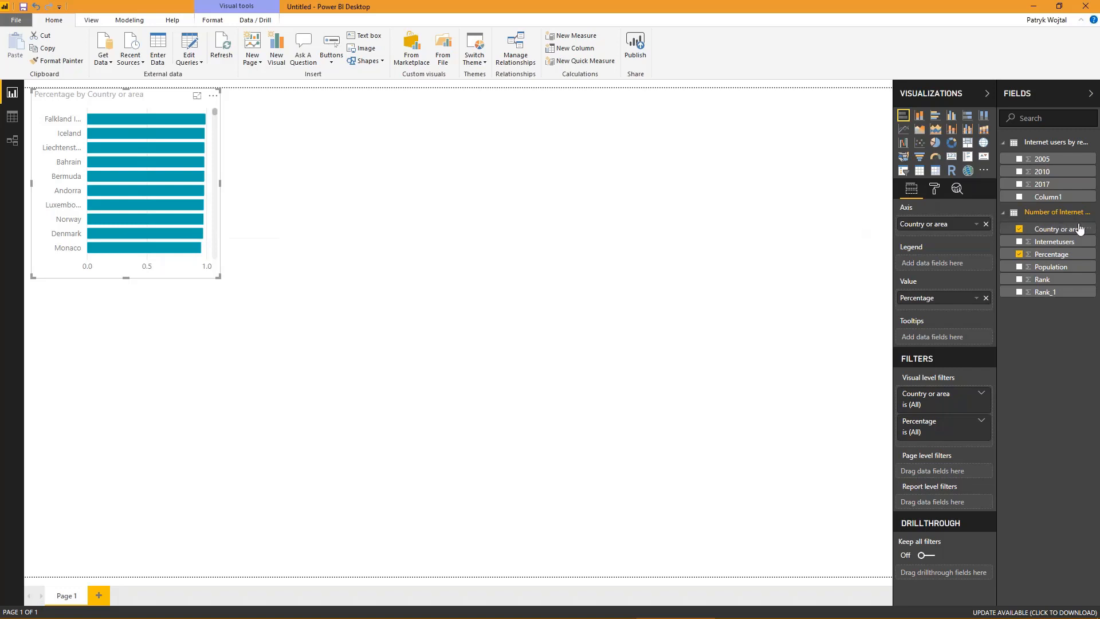
drag(1080, 231, 962, 265)
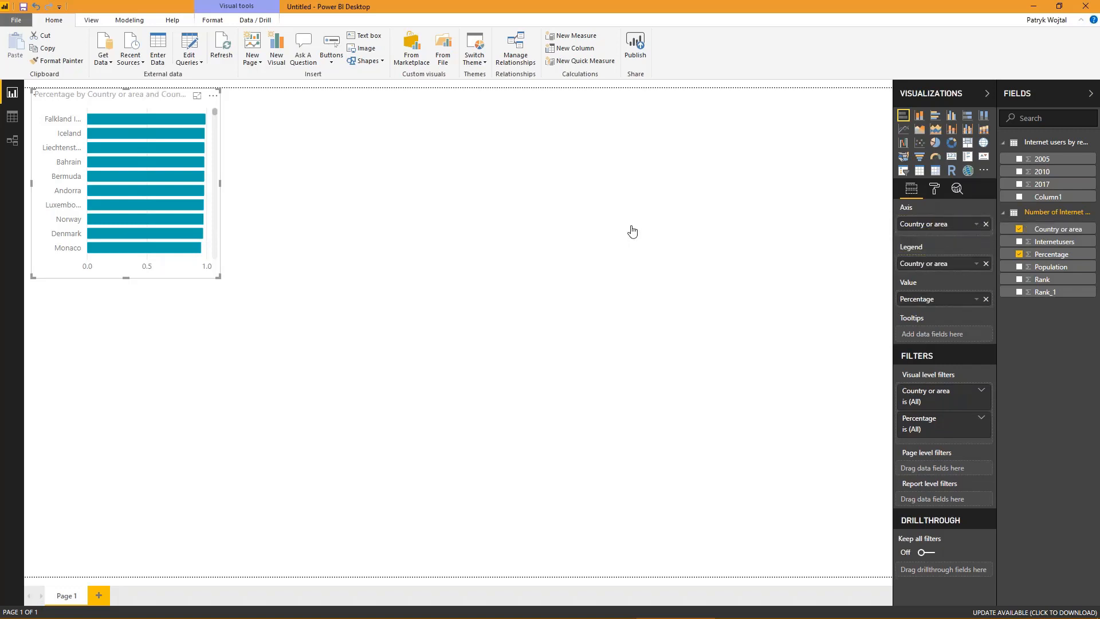
drag(219, 183, 304, 190)
drag(173, 277, 150, 400)
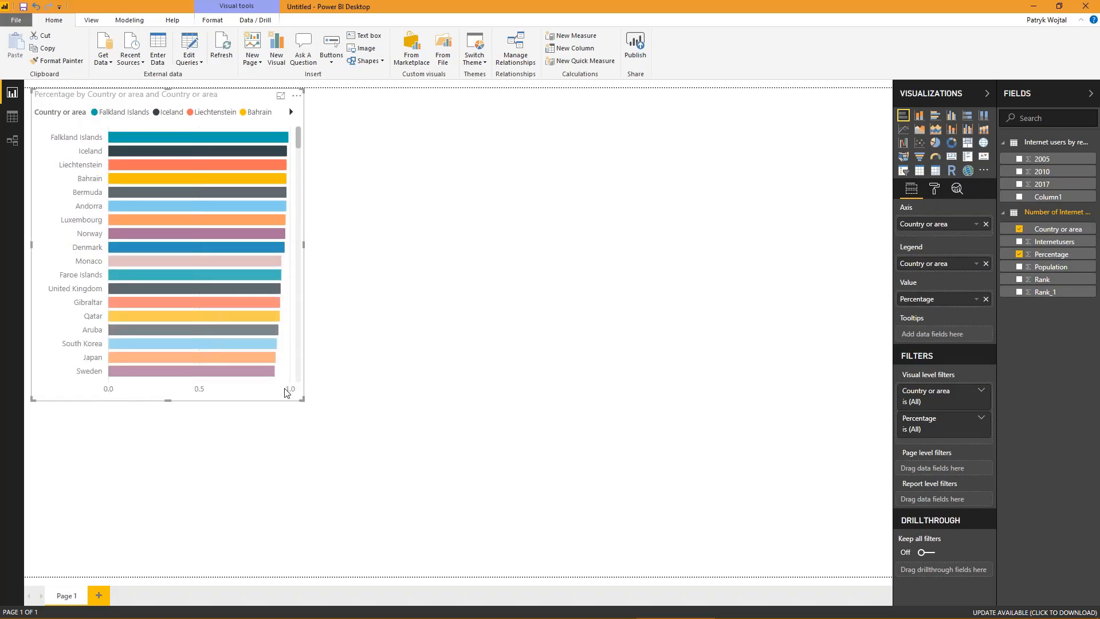
- Examine individual countries' percentages in the bar chart and look through its bars down to the last country
mouse_move(188, 155)
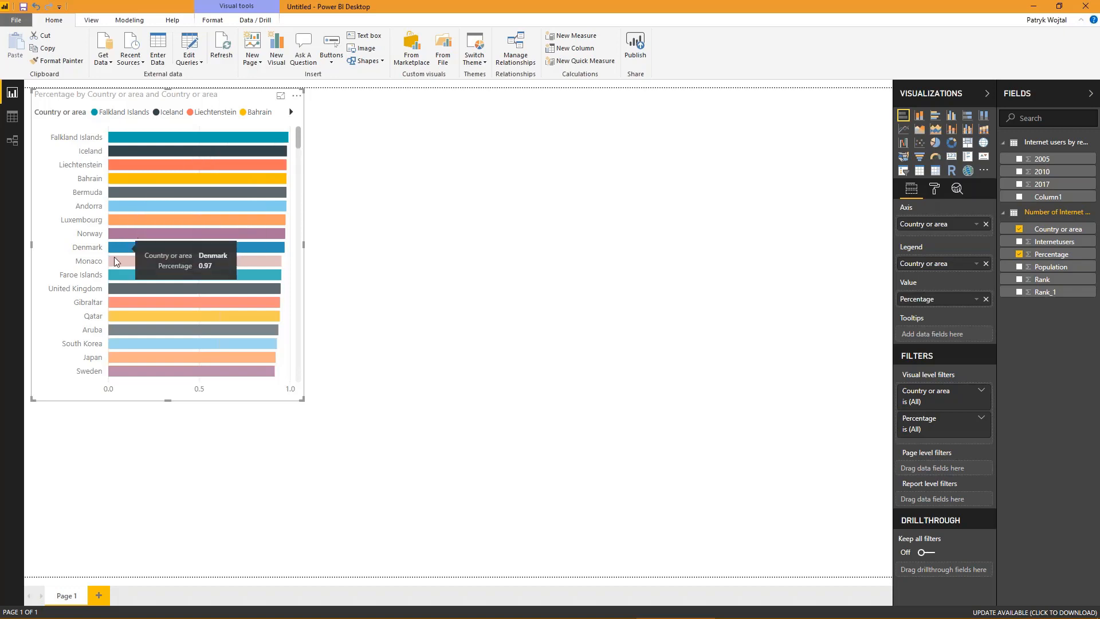
scroll(114, 261, down, 4)
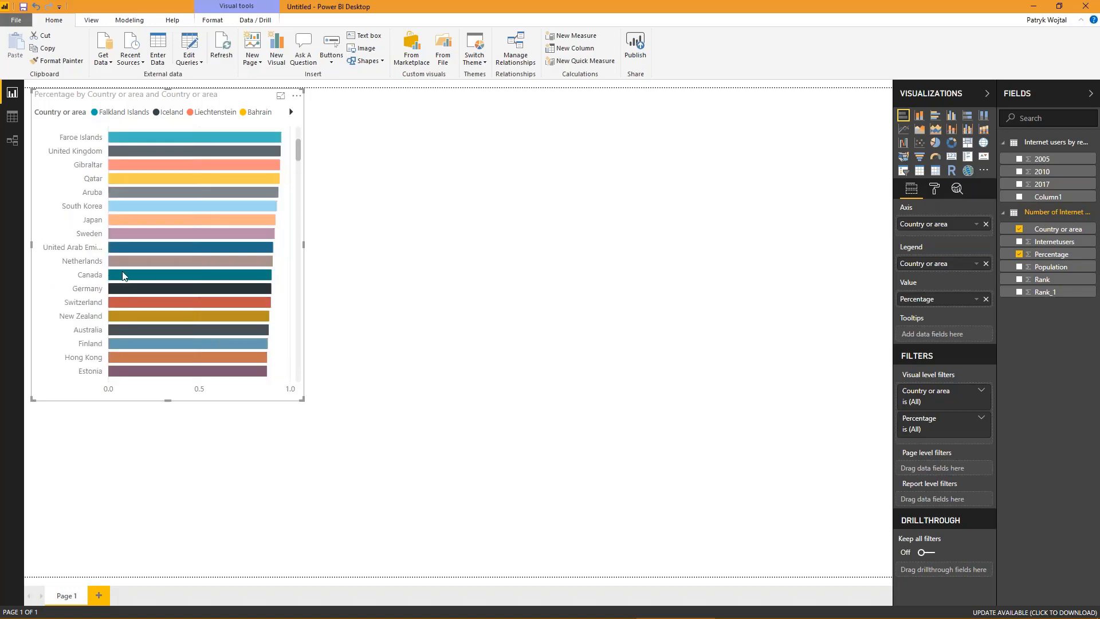
mouse_move(125, 275)
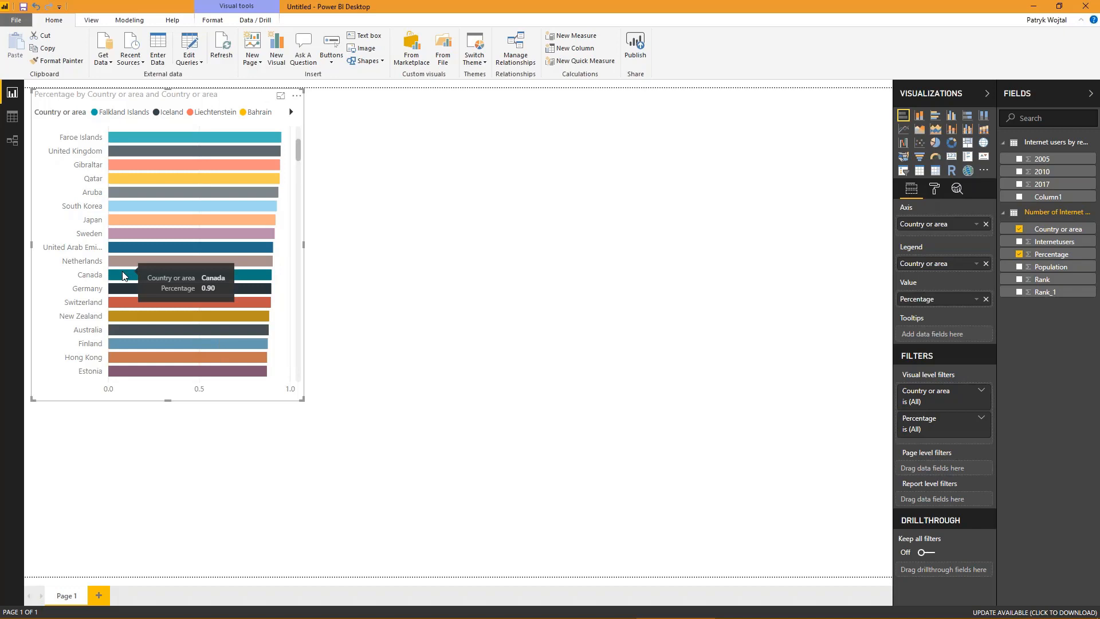
scroll(181, 223, down, 2)
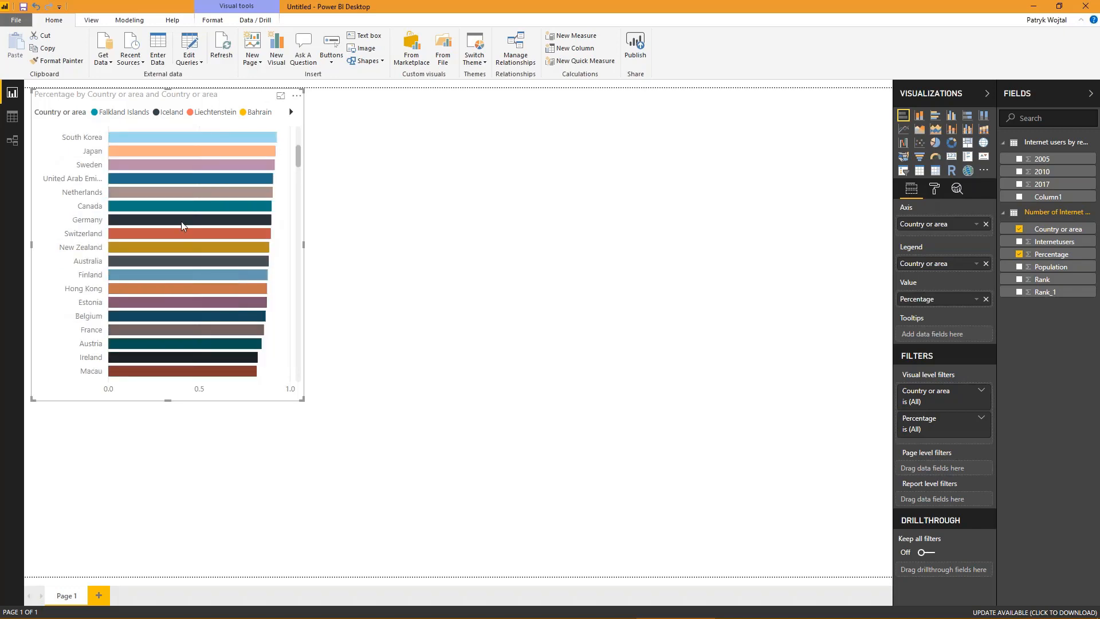
scroll(238, 228, down, 15)
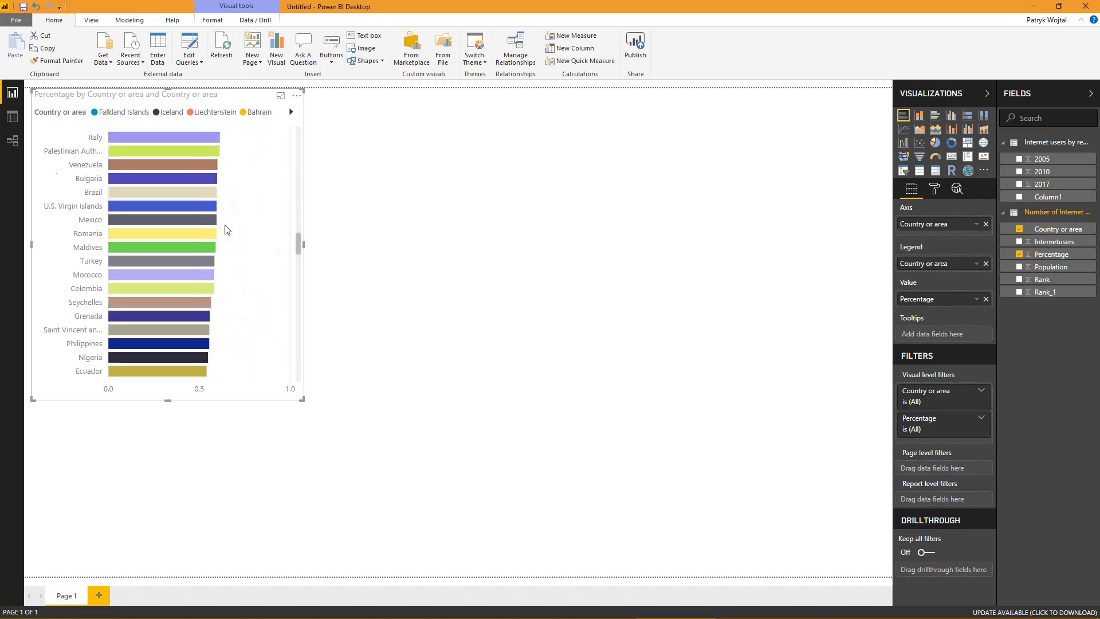
scroll(227, 229, down, 15)
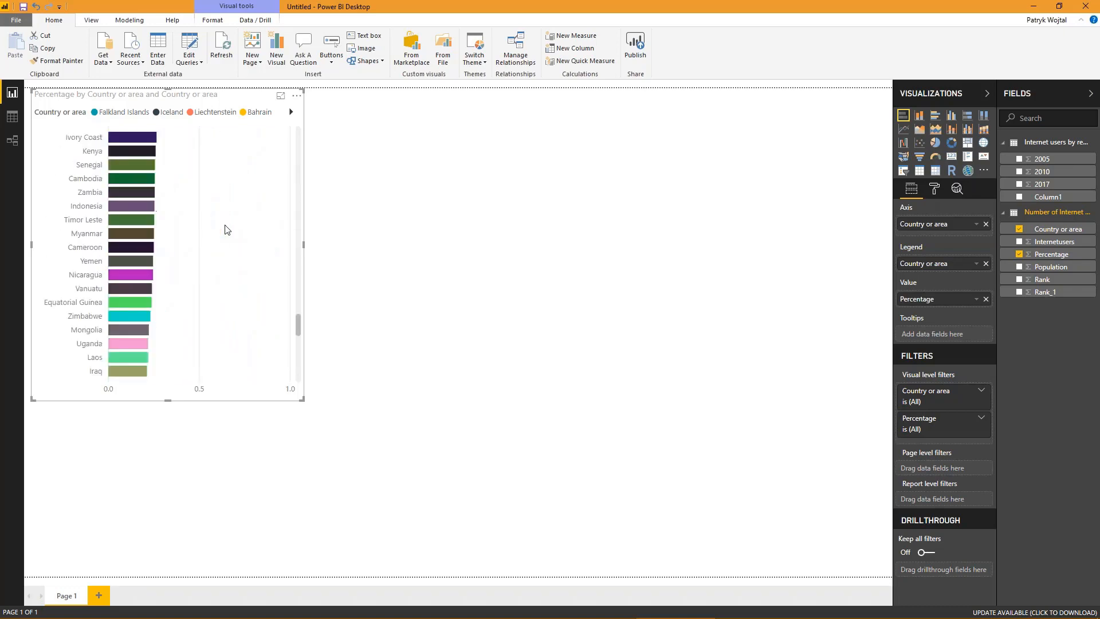
scroll(228, 229, down, 6)
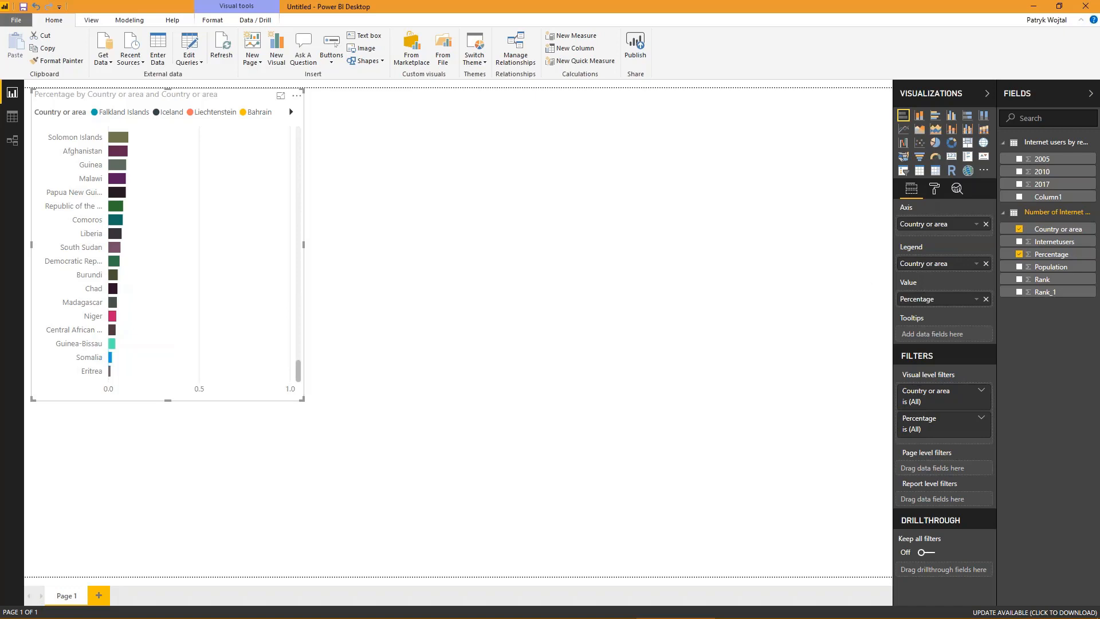
- Look over the bar chart's general format settings and resize the chart slightly smaller, leaving free space beneath it
click(935, 190)
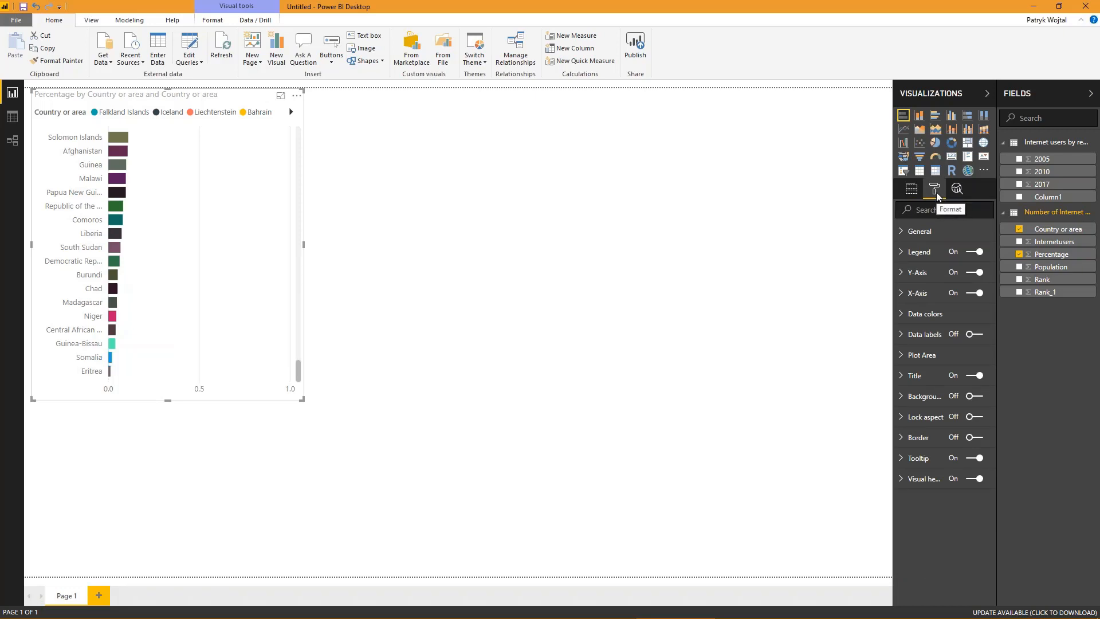
click(935, 232)
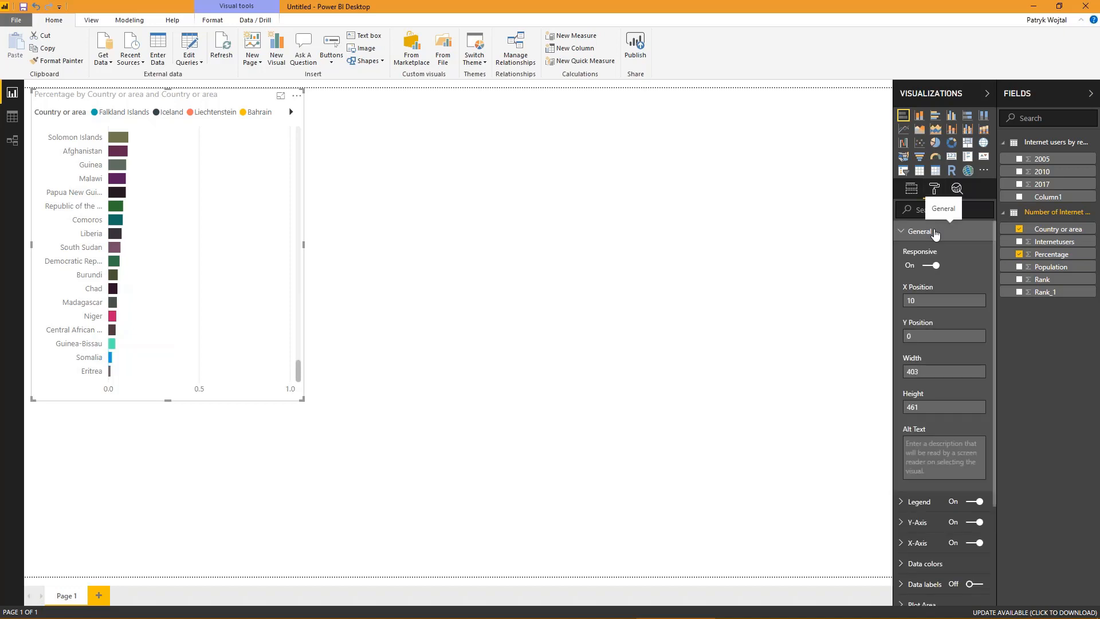
click(933, 233)
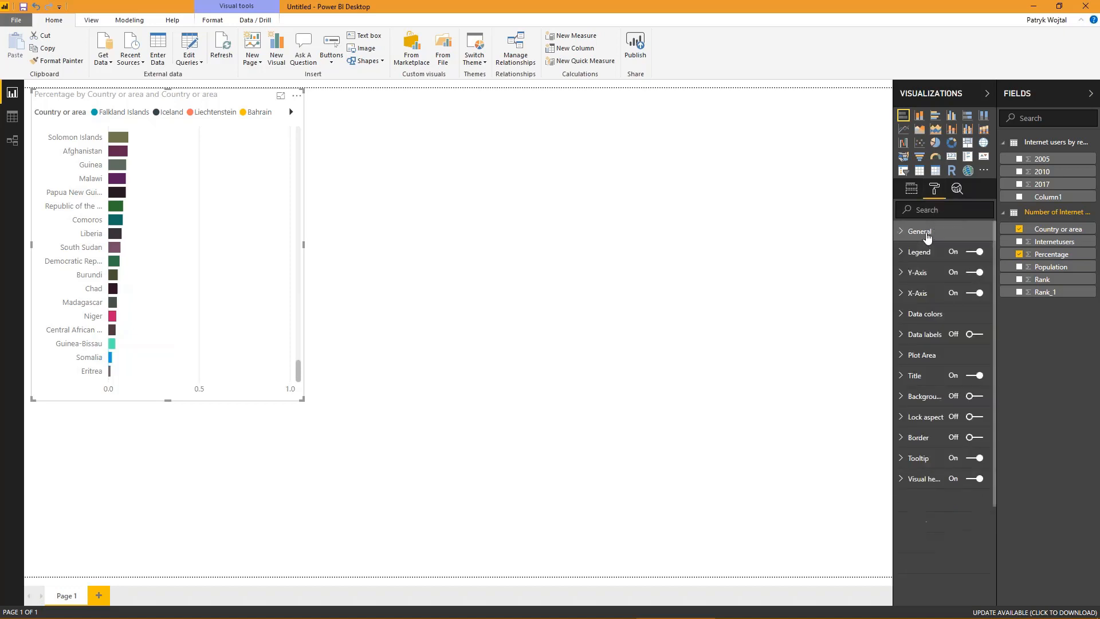
click(304, 402)
drag(304, 405, 498, 411)
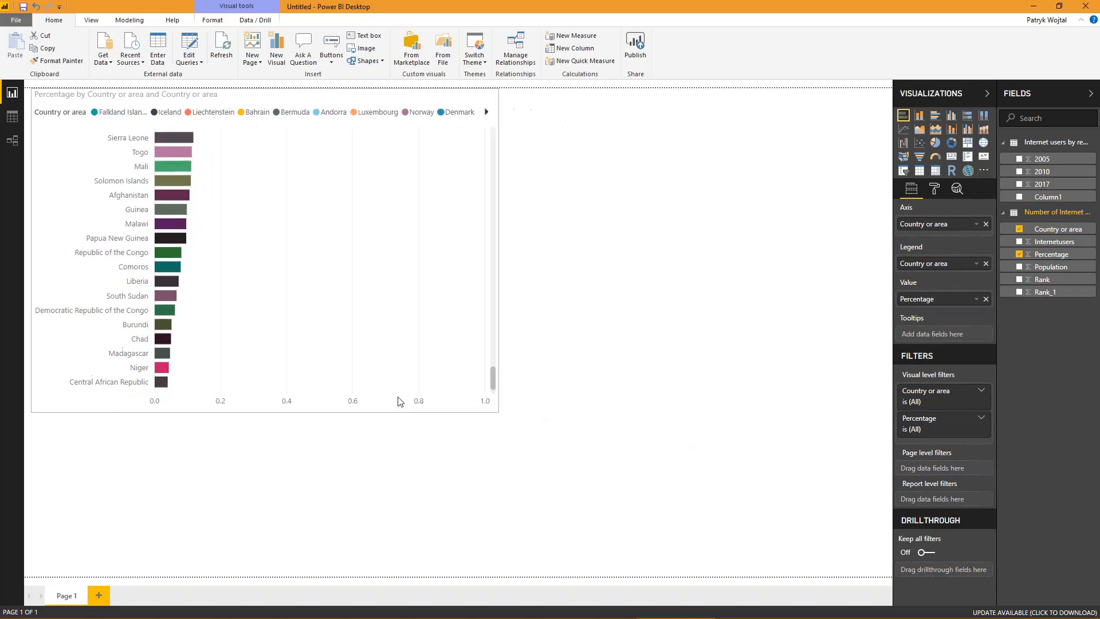
drag(400, 401, 297, 383)
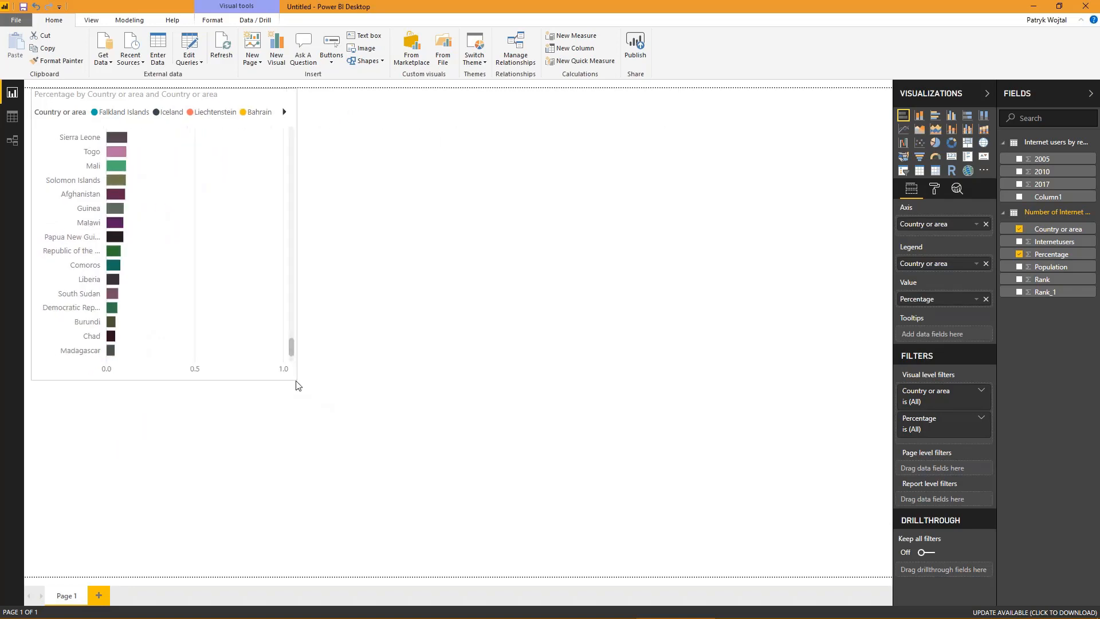
click(407, 370)
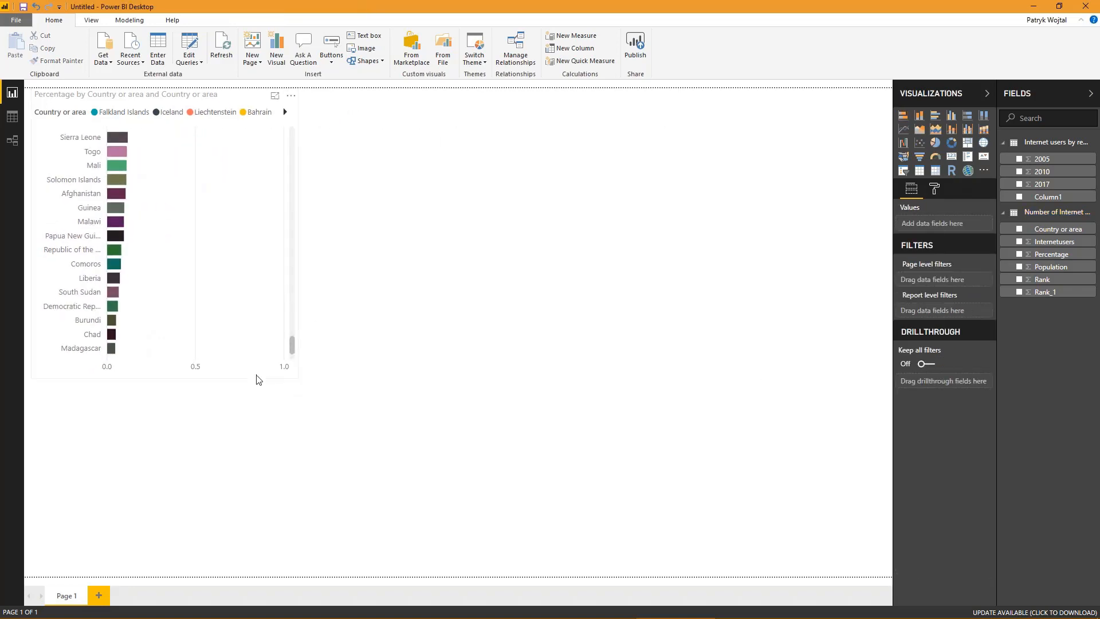
- Turn off the bar chart's legend and look at its data color settings
click(257, 376)
click(931, 196)
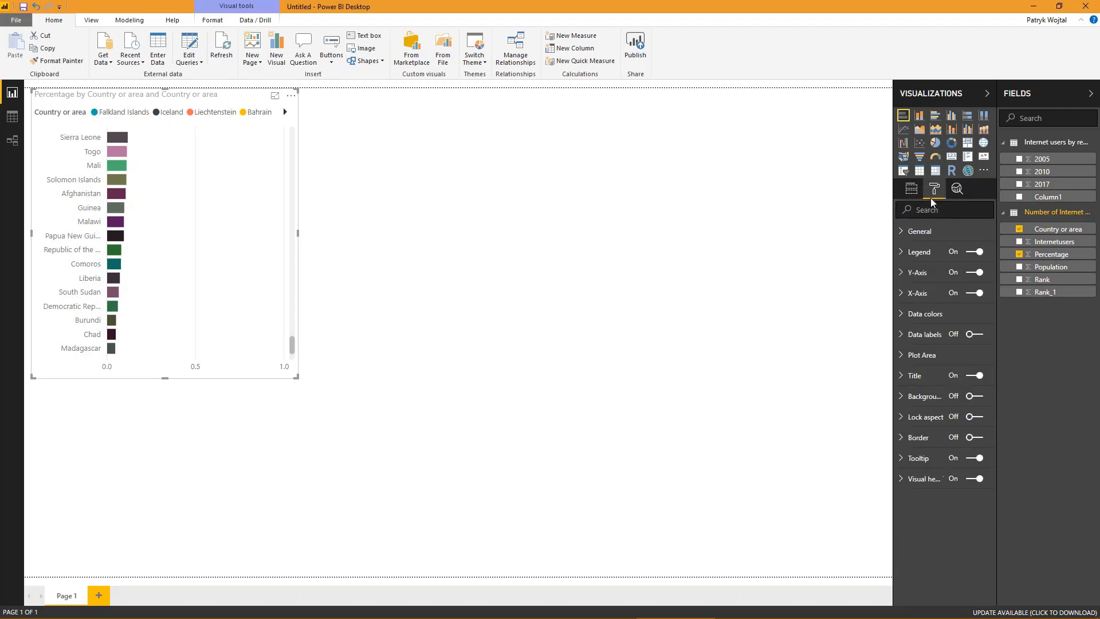
click(926, 252)
click(981, 252)
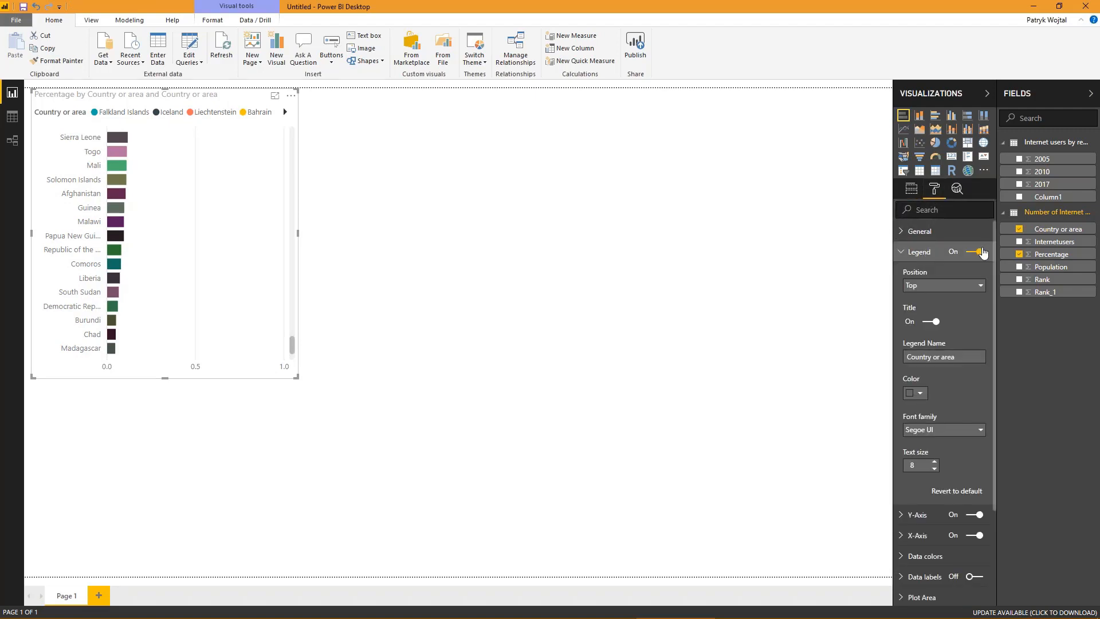
click(905, 252)
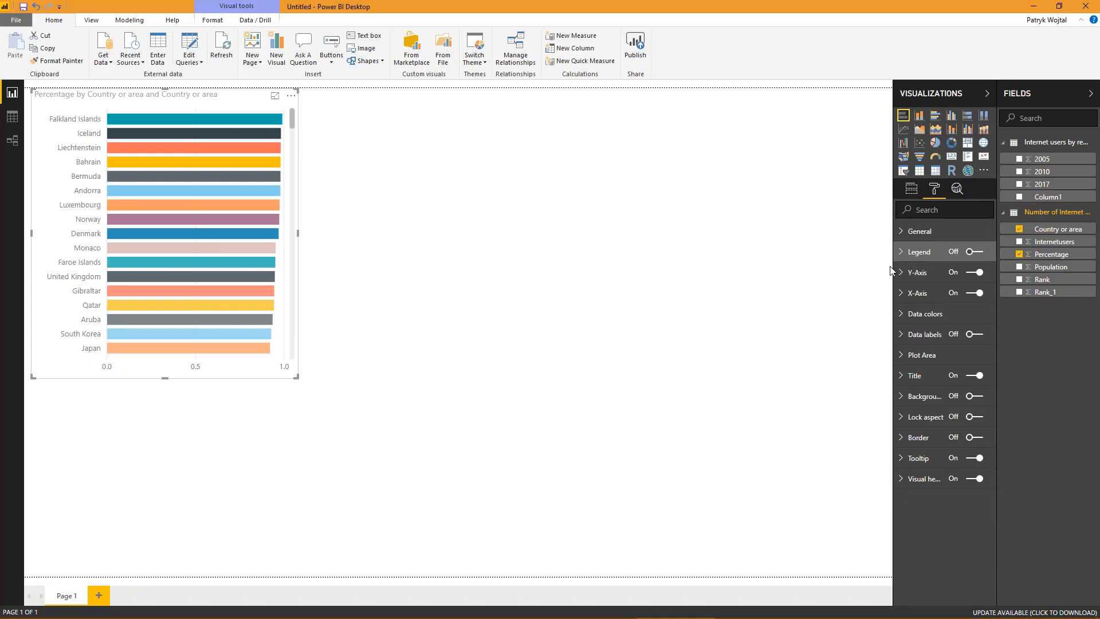
click(903, 315)
click(910, 314)
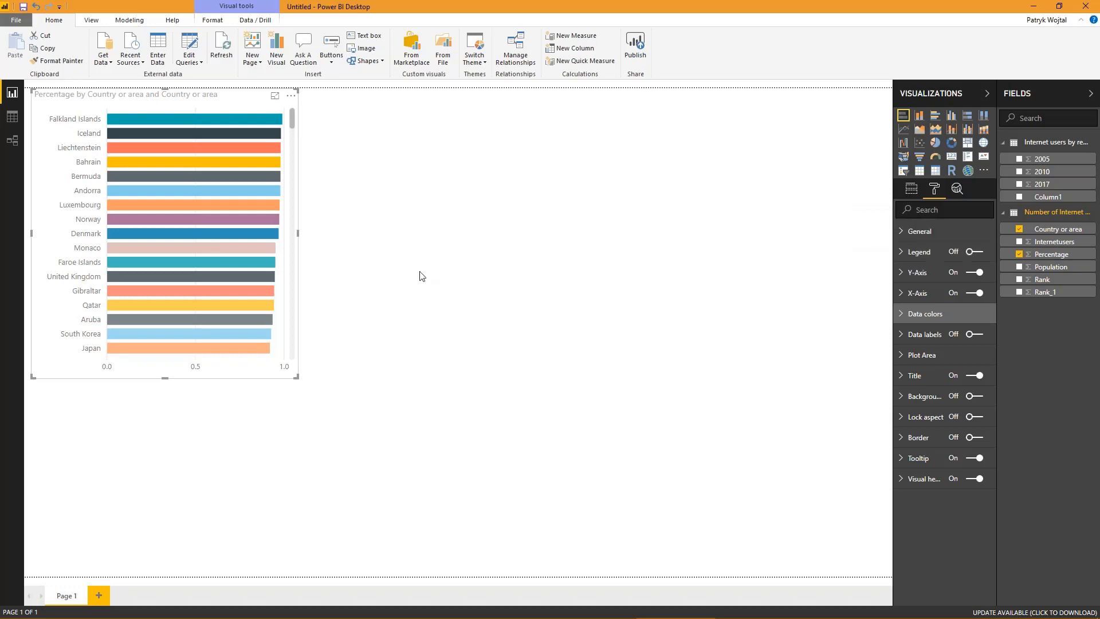
click(399, 278)
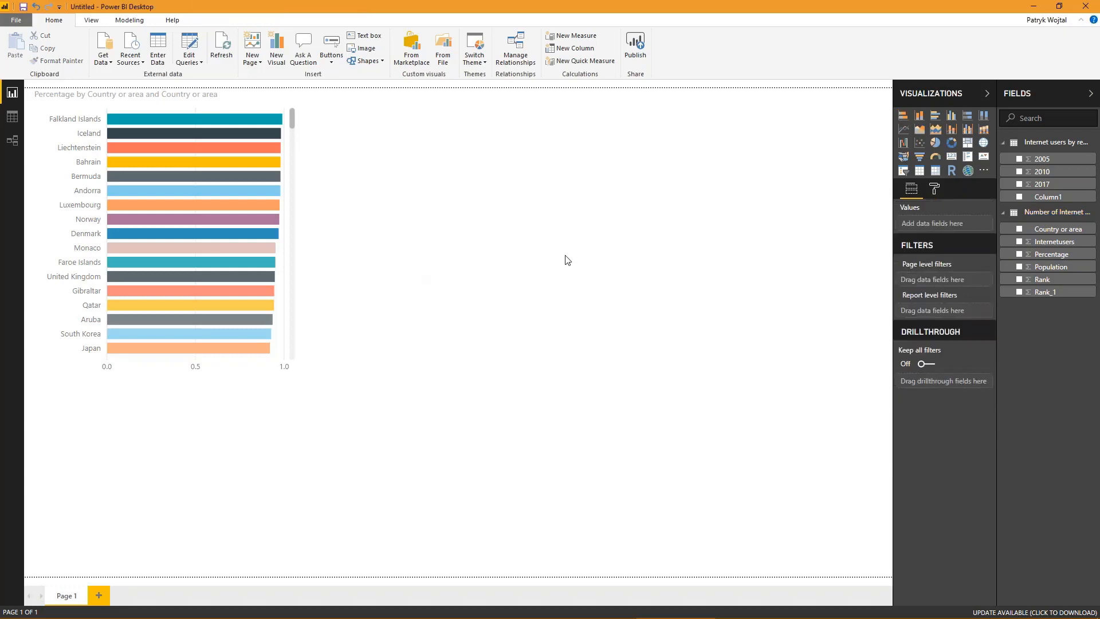
- Insert a pie chart below the bar chart with Internetusers as values and Country or area as legend
click(936, 143)
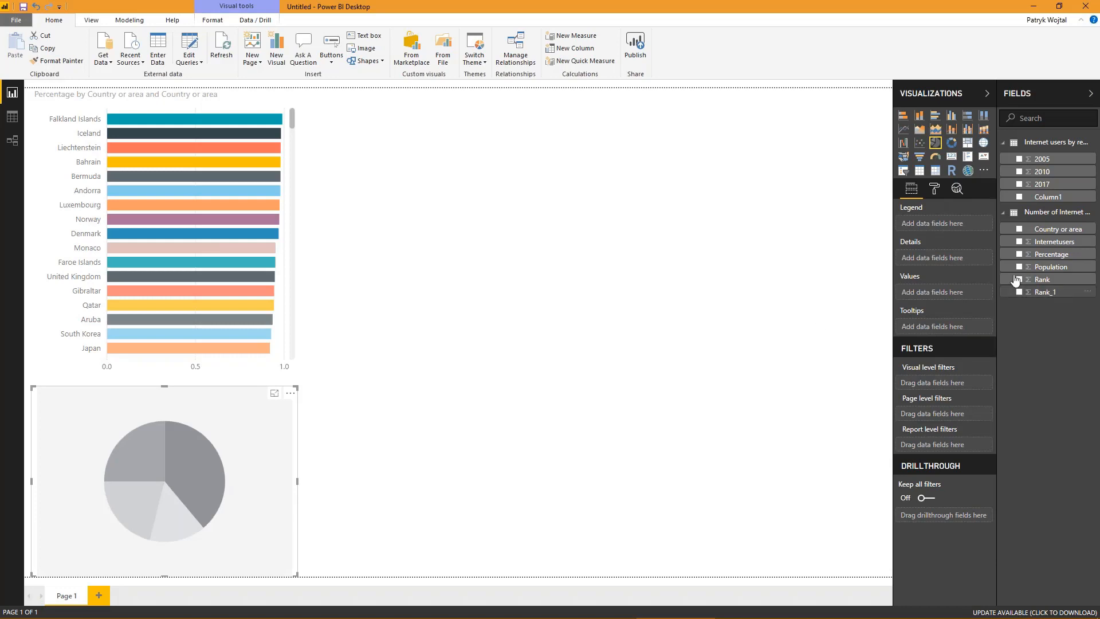
drag(1056, 241, 960, 295)
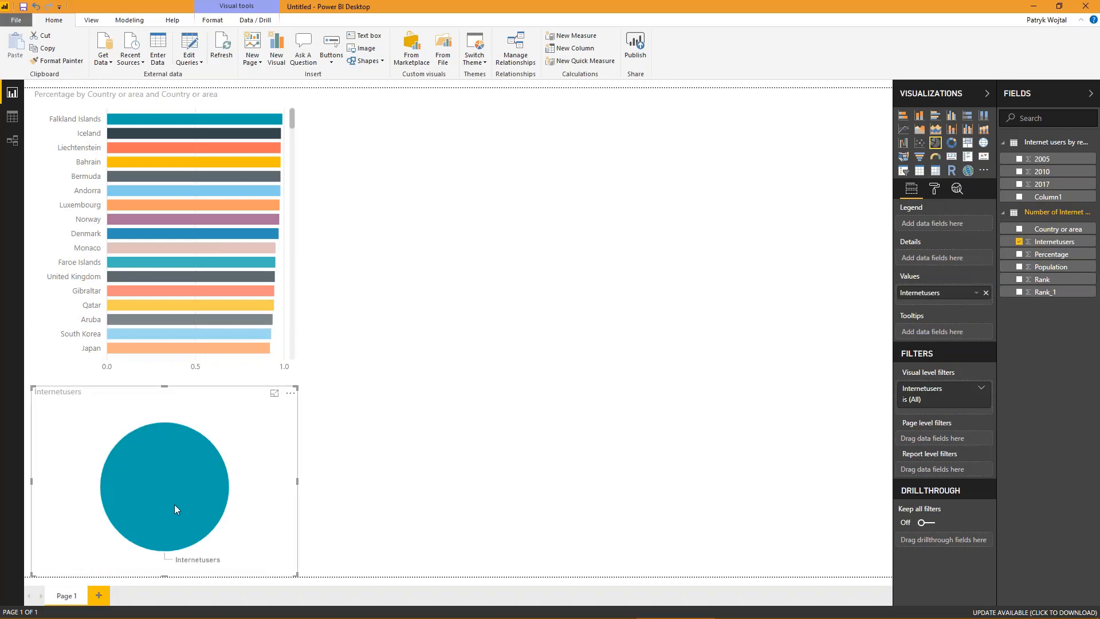
mouse_move(174, 504)
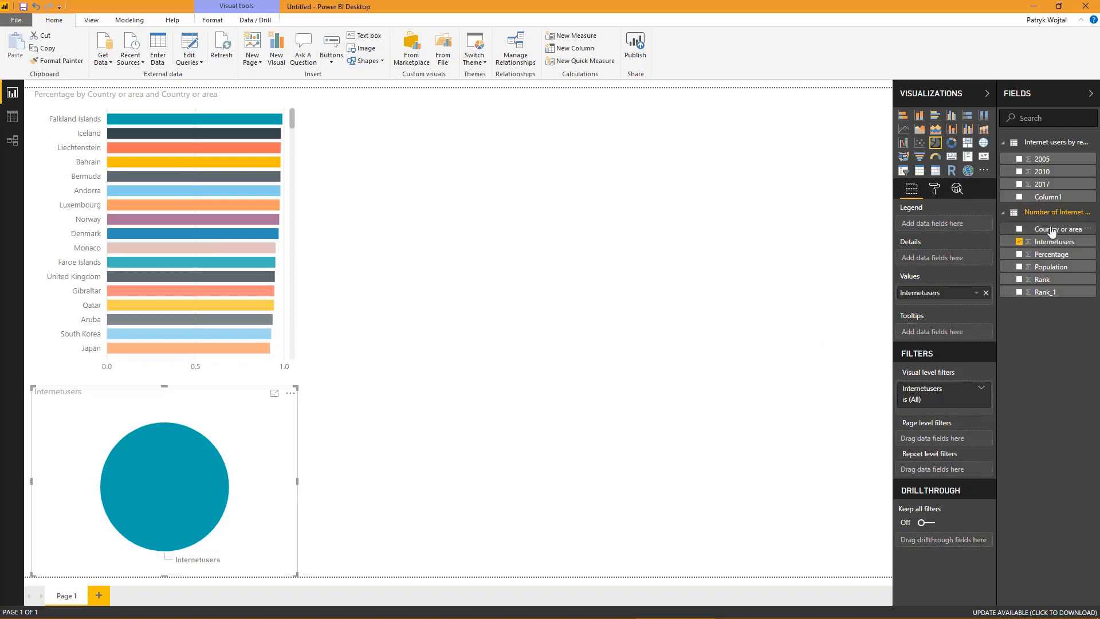
drag(1049, 230, 947, 228)
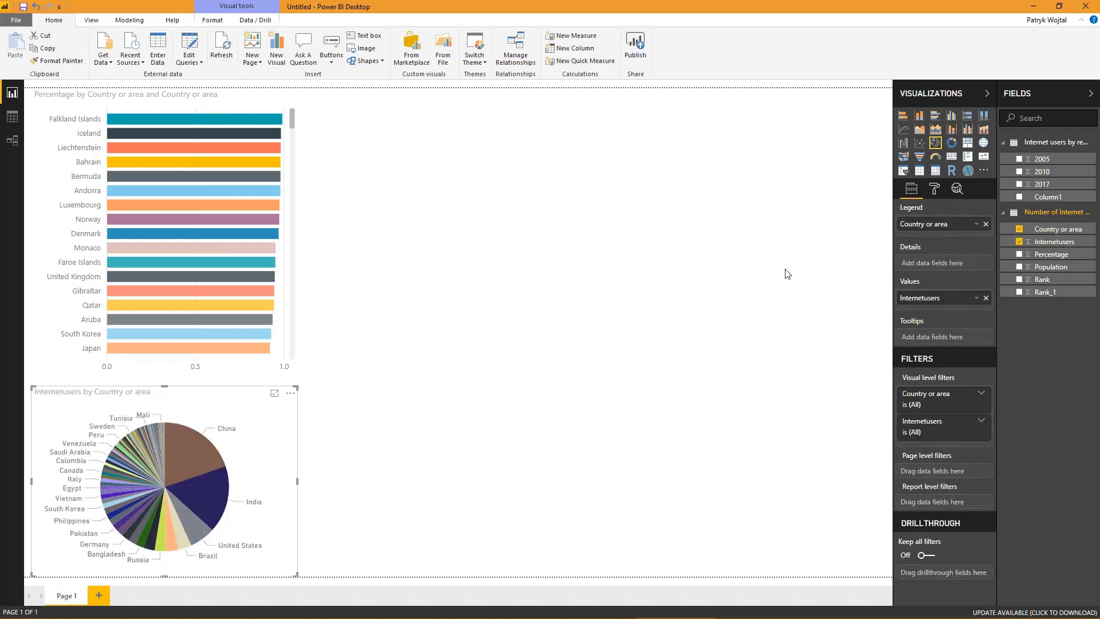
- Examine the internet user figures of individual countries in the pie chart
mouse_move(201, 461)
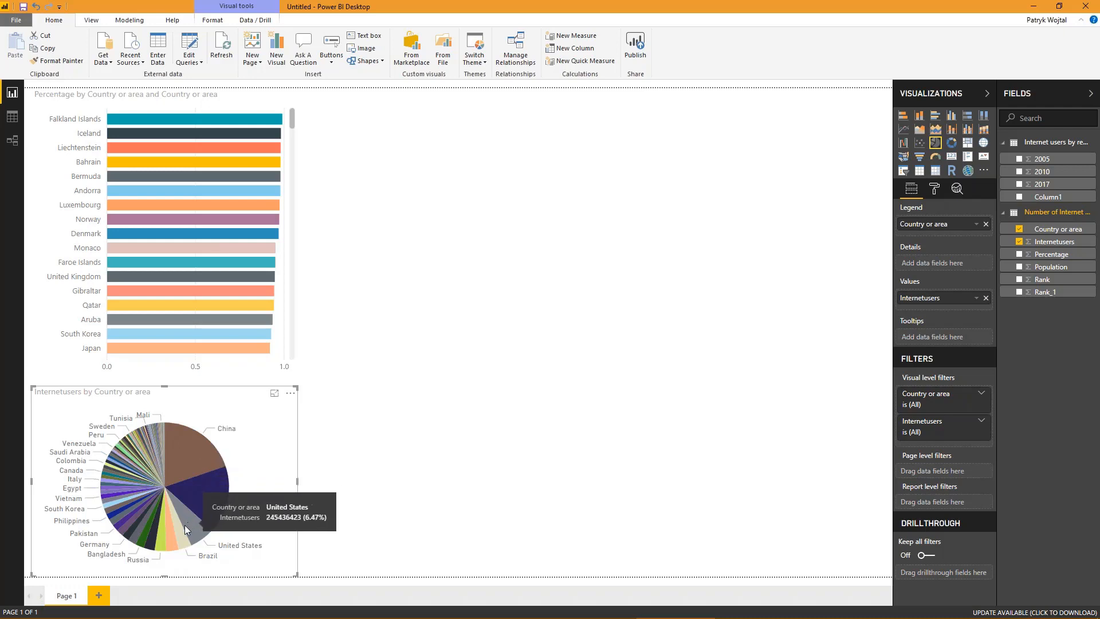
mouse_move(131, 500)
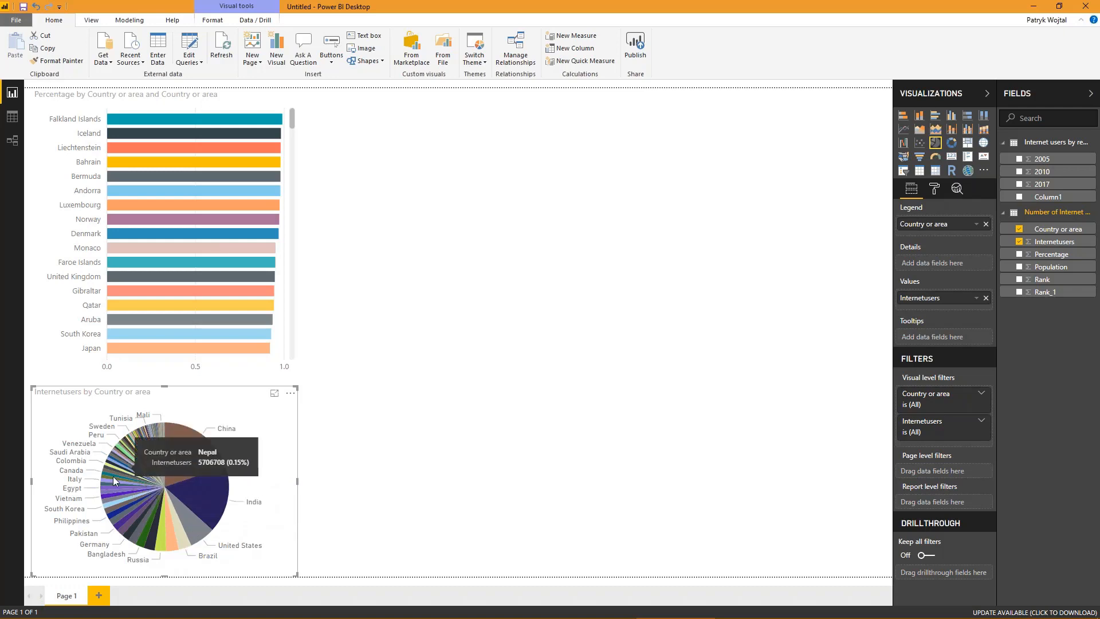
mouse_move(218, 428)
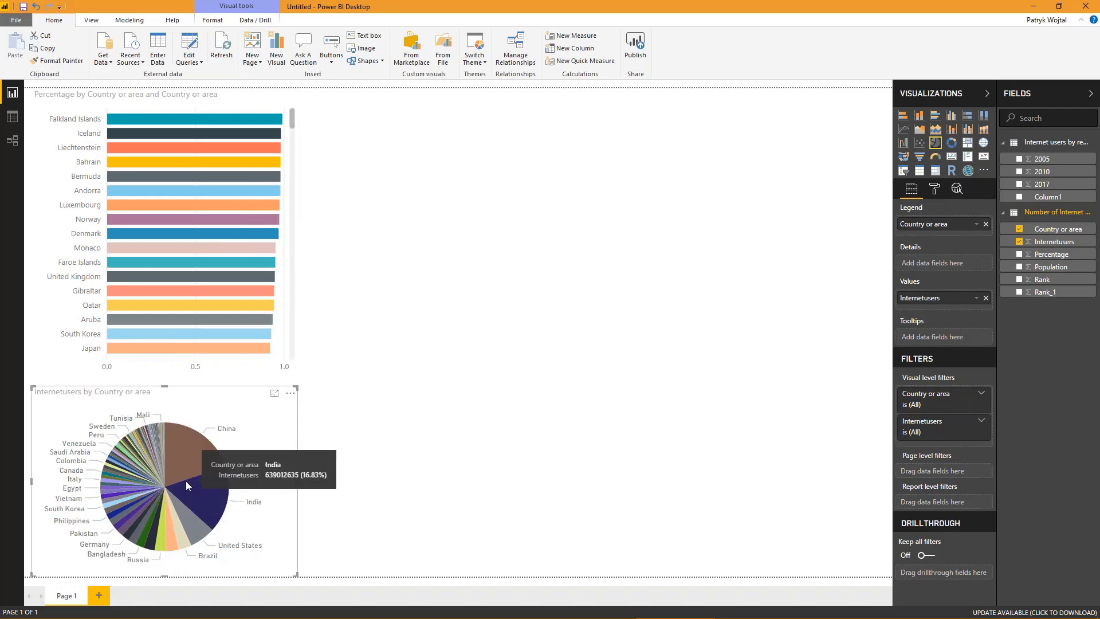
- Create a map from the Country or area field in the empty page area, widen it and shift it slightly towards the page's edge
click(642, 347)
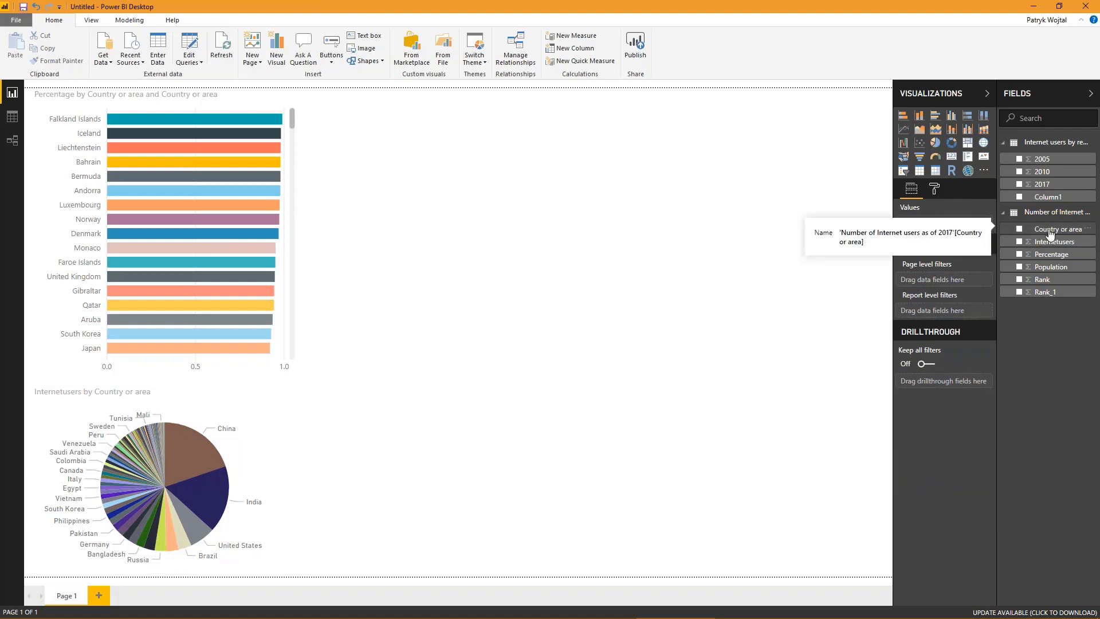
drag(1049, 235, 560, 214)
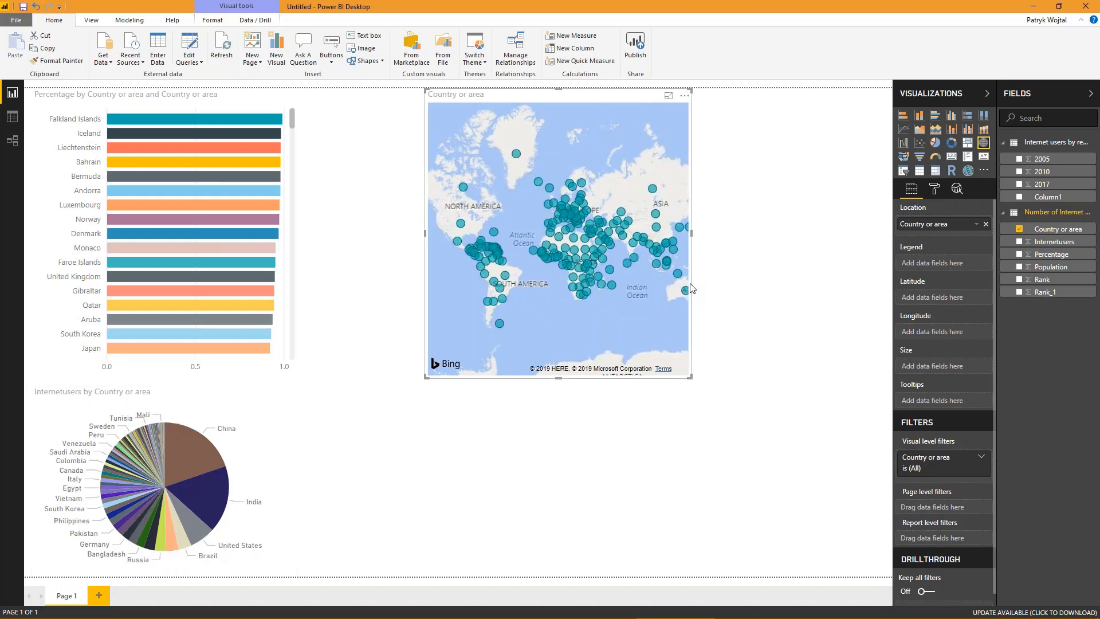
drag(691, 233, 834, 238)
click(842, 238)
drag(688, 100, 718, 94)
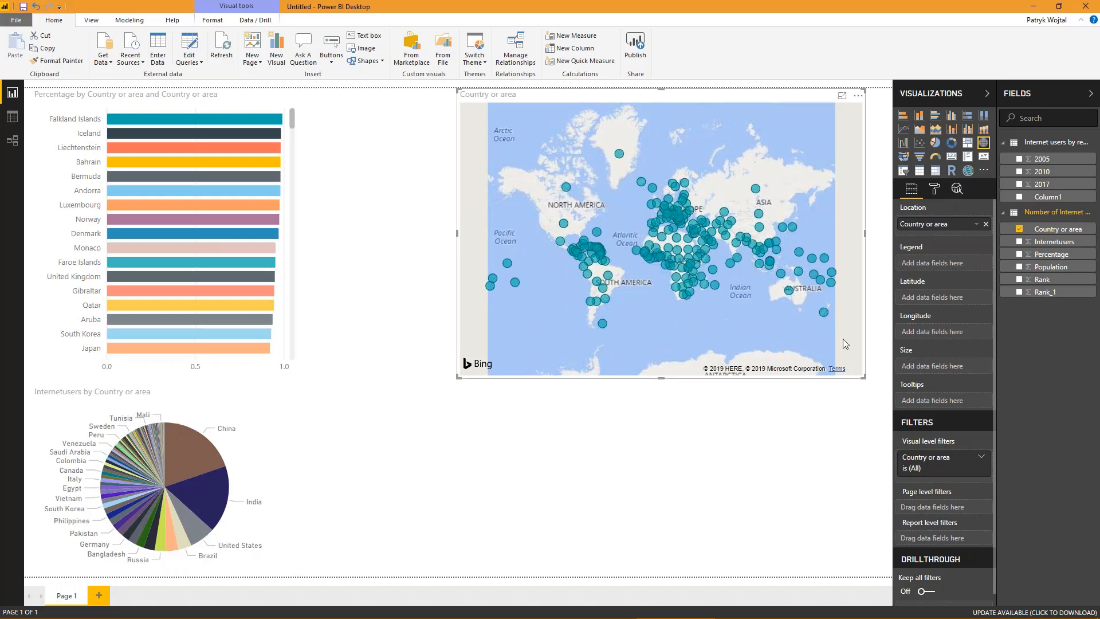
- Size the map's bubbles by Internetusers, set Country or area as its legend, and compare individual countries in the other charts
drag(1066, 247, 956, 367)
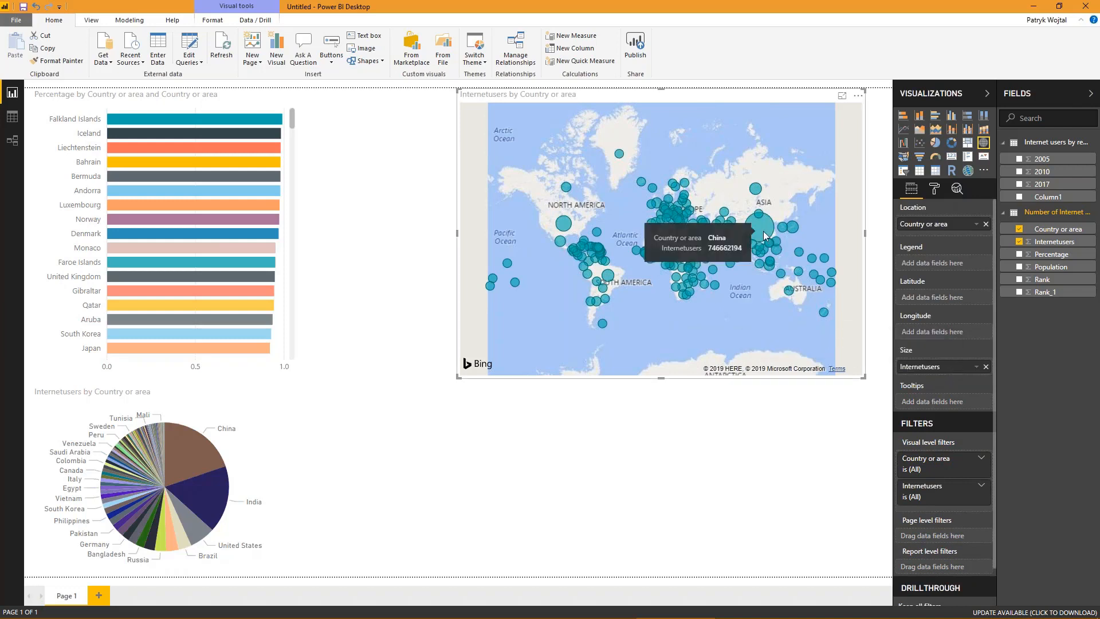
mouse_move(738, 256)
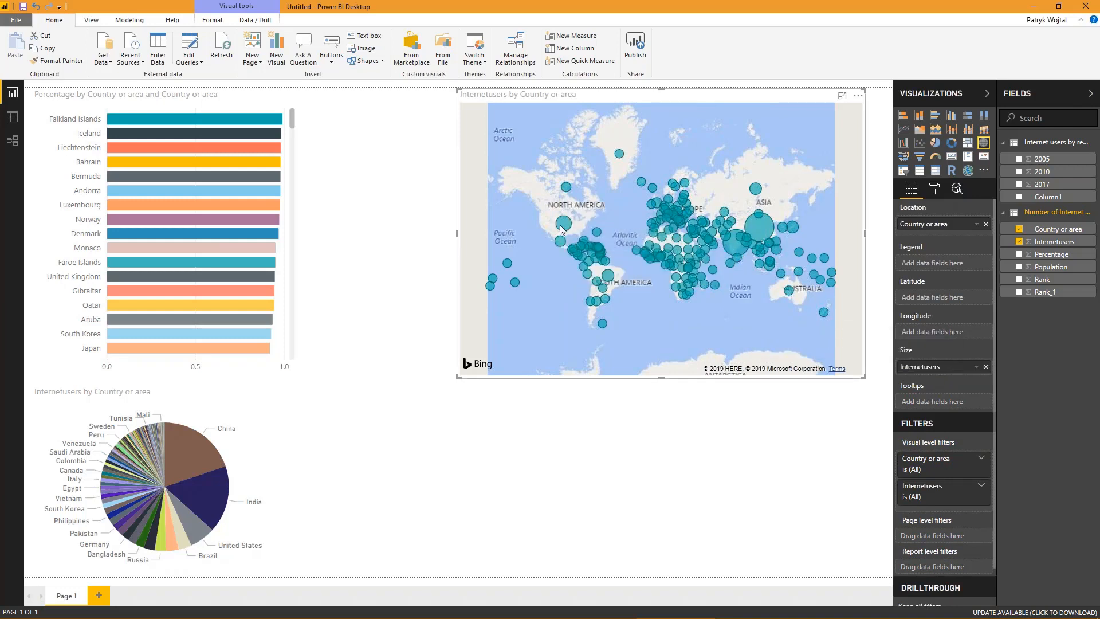
mouse_move(560, 228)
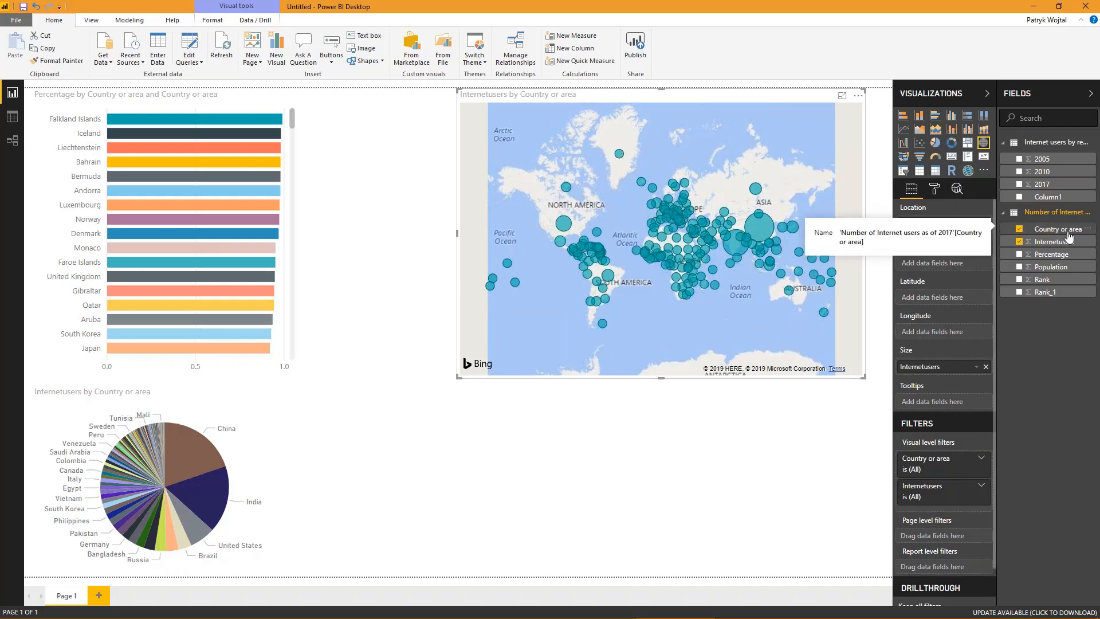
drag(1069, 235, 945, 225)
drag(966, 269, 965, 265)
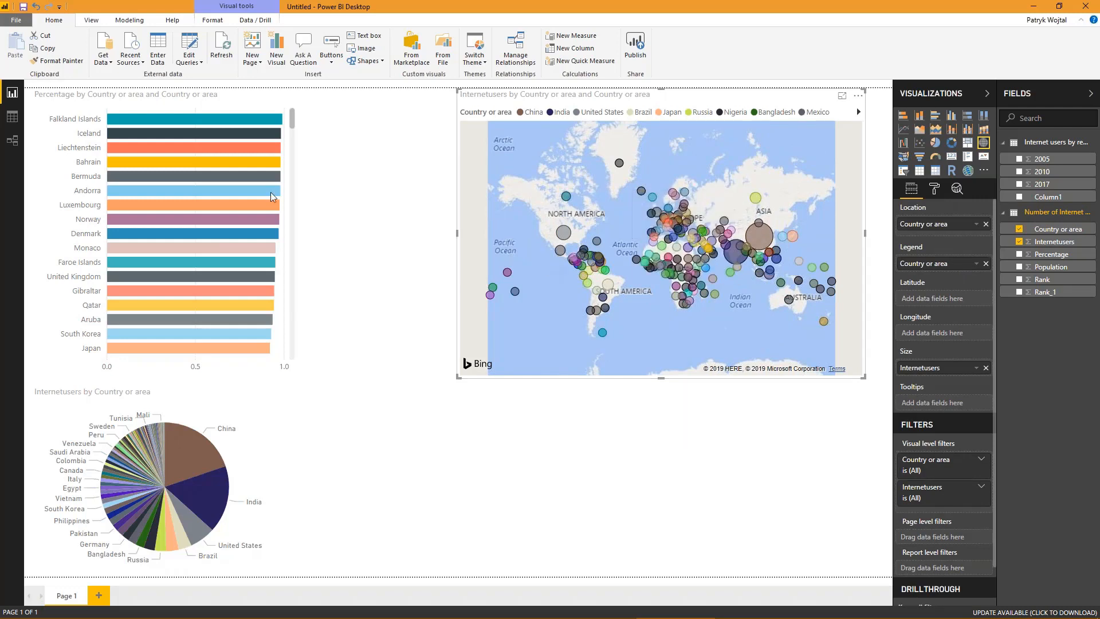
mouse_move(227, 166)
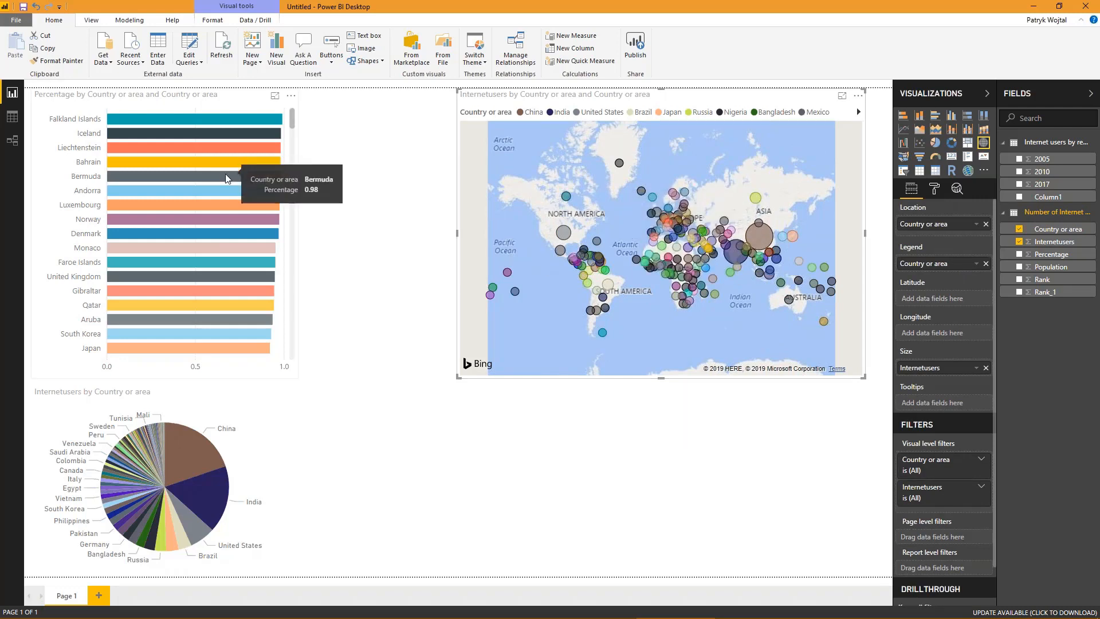
mouse_move(121, 467)
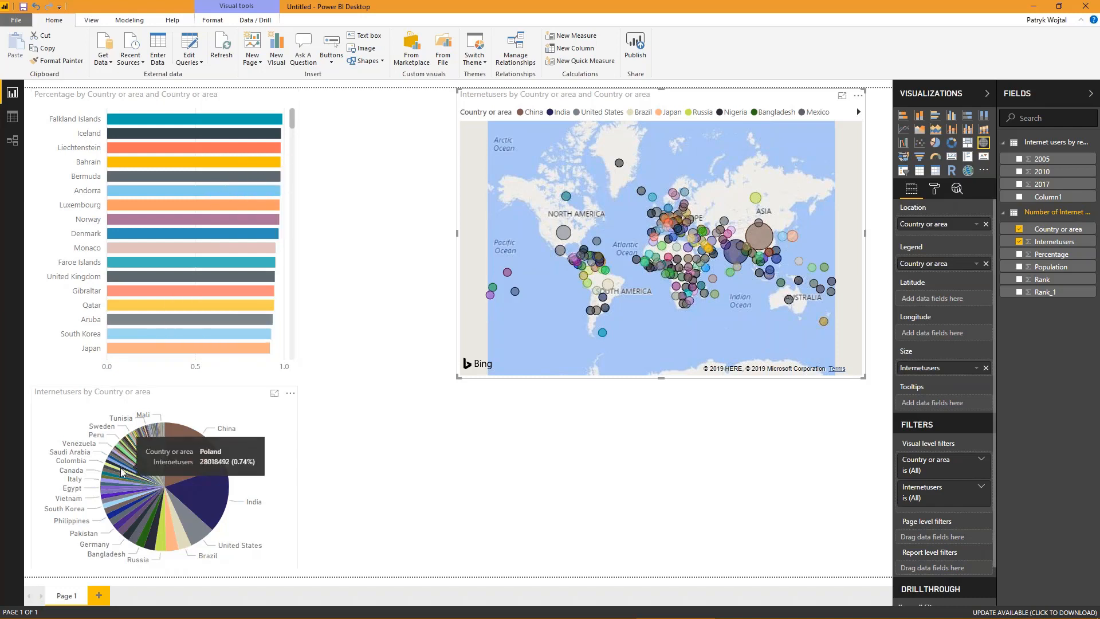
- Insert a table beside the pie chart with Country or area, Internetusers and Percentage columns, and widen it slightly
click(431, 437)
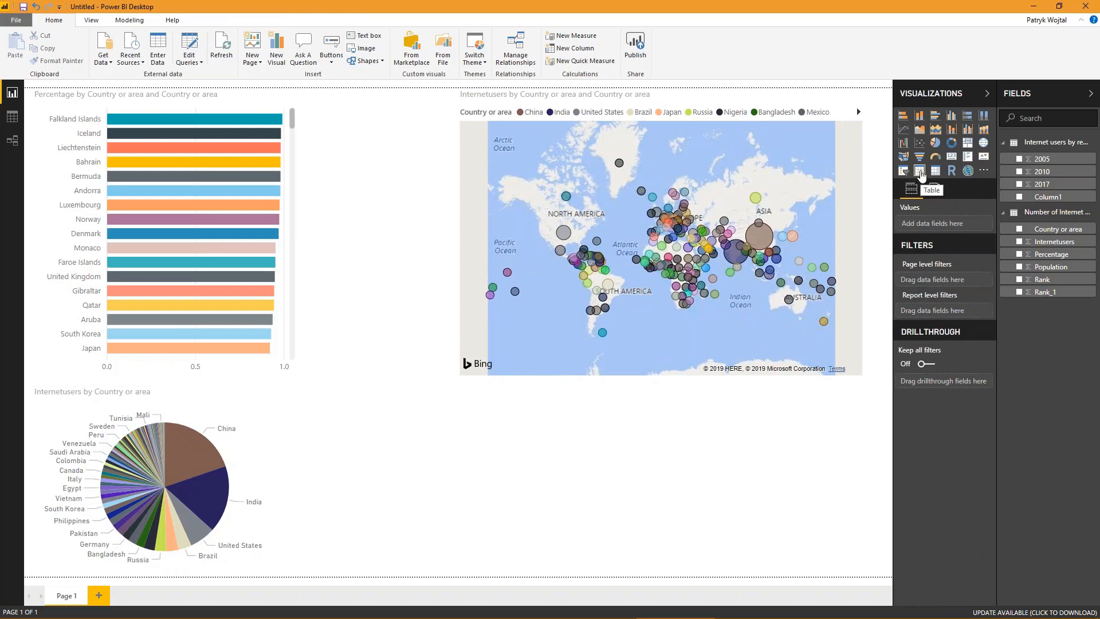
click(920, 172)
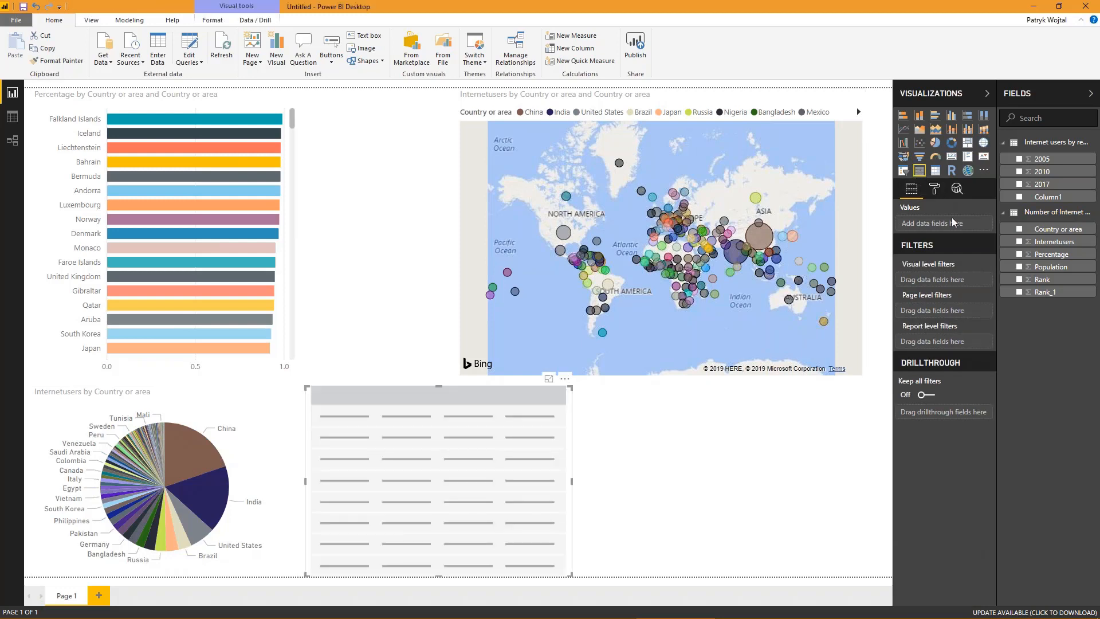
drag(1020, 228, 438, 452)
drag(1054, 241, 498, 441)
drag(1051, 254, 516, 461)
click(628, 484)
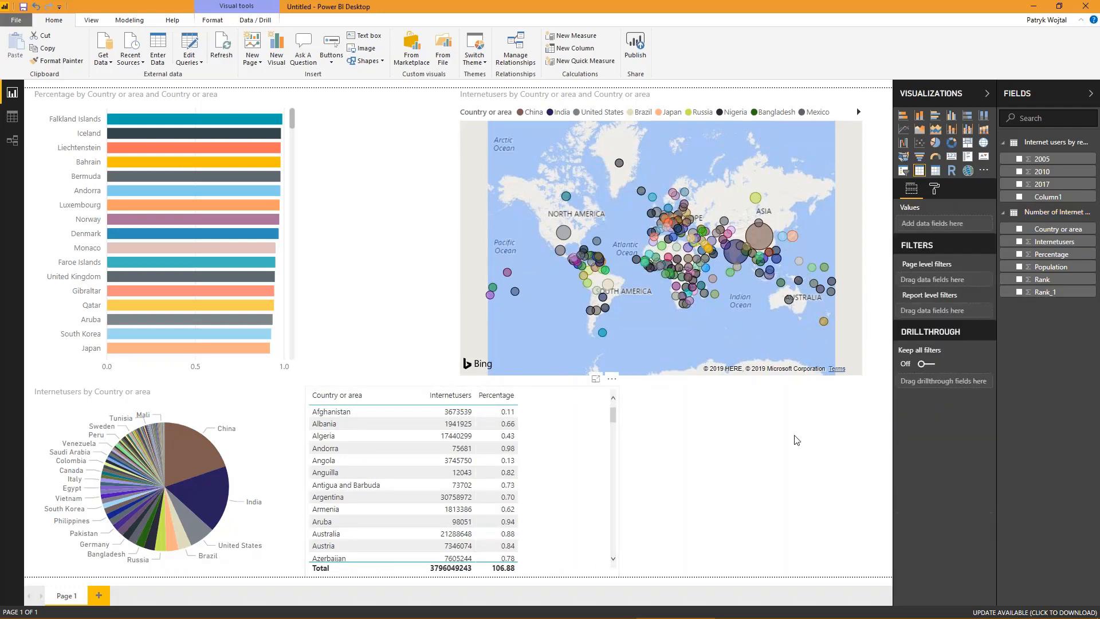
click(545, 444)
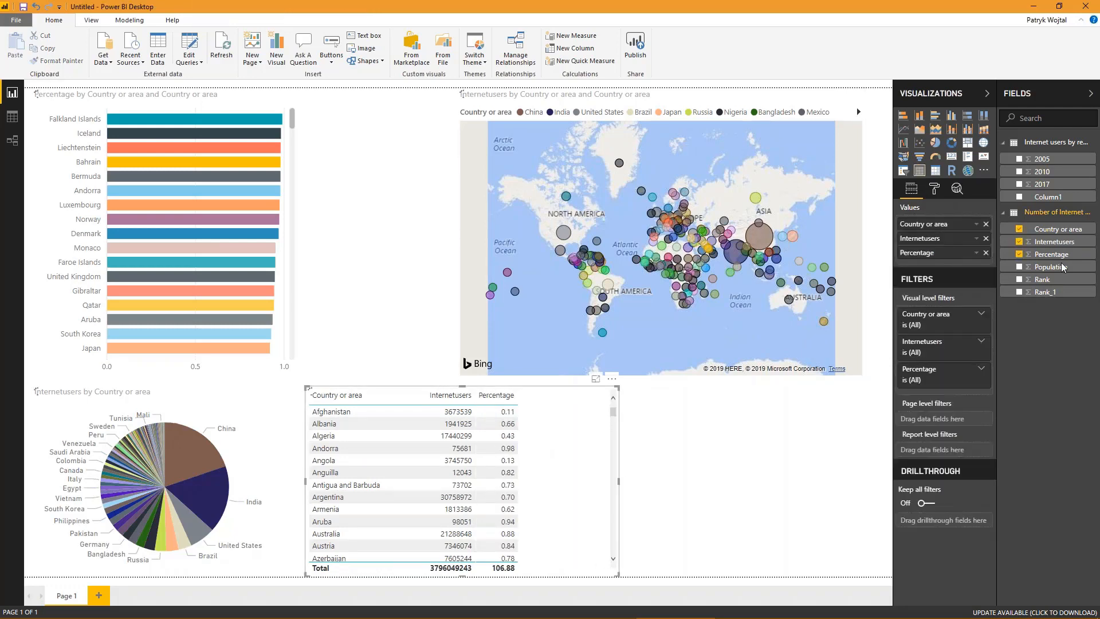
click(674, 456)
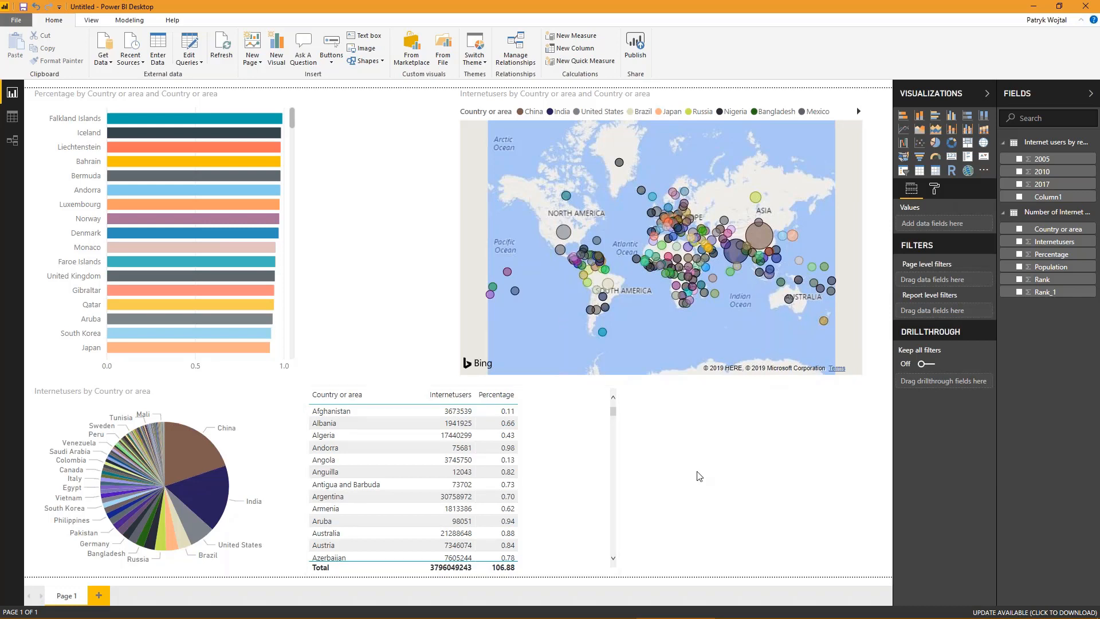
- Select China's bubble on the map to filter the other visuals by it, and examine its slice in the pie chart
mouse_move(755, 241)
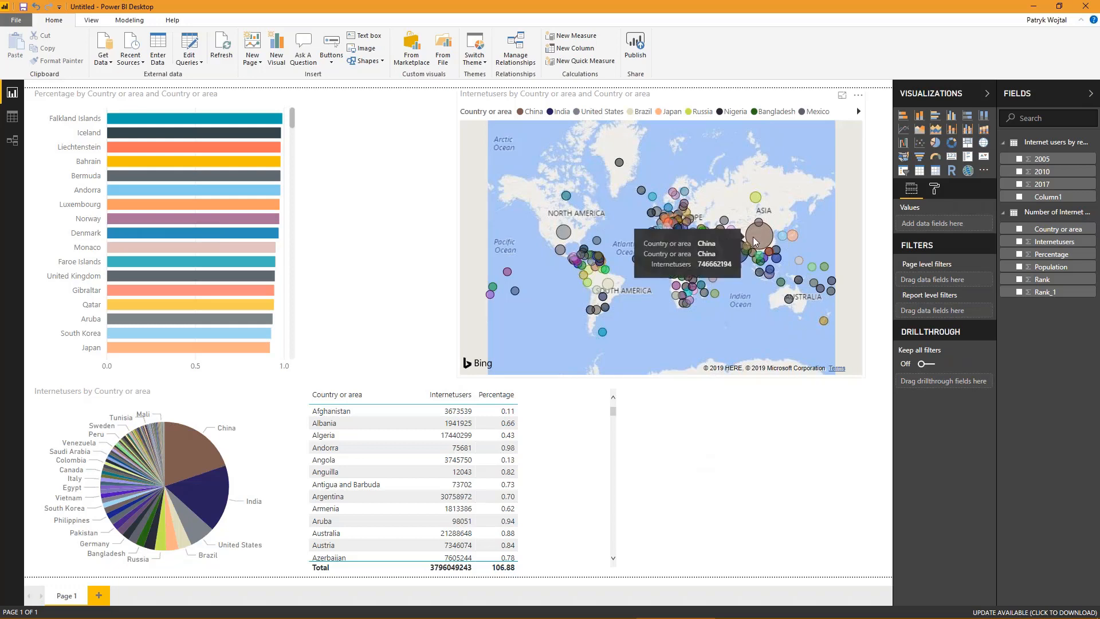
click(755, 241)
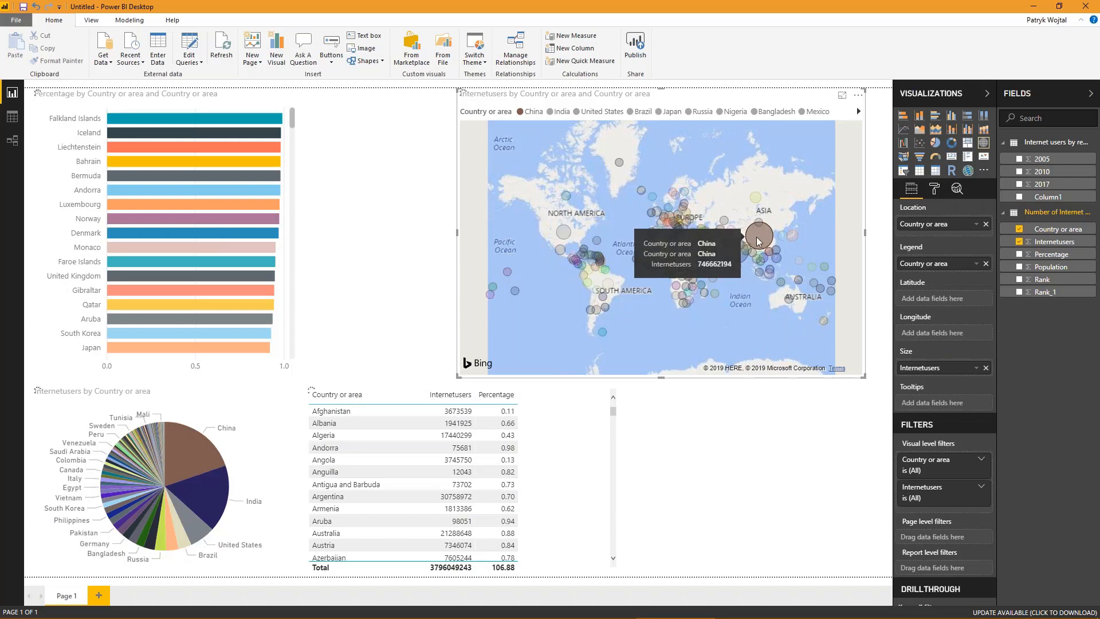
click(758, 241)
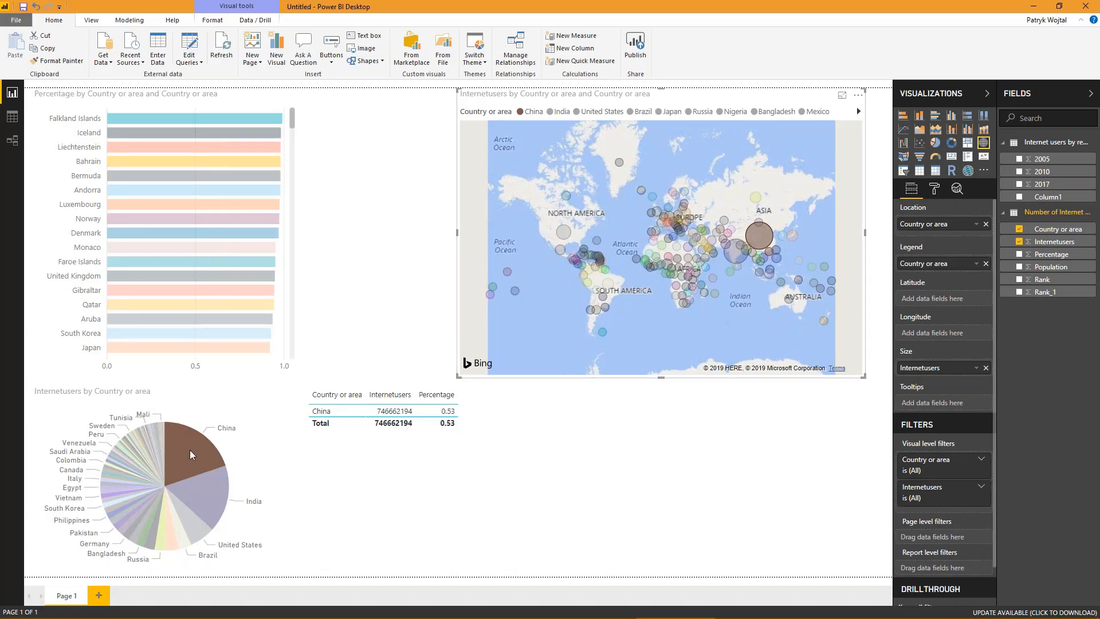
mouse_move(183, 466)
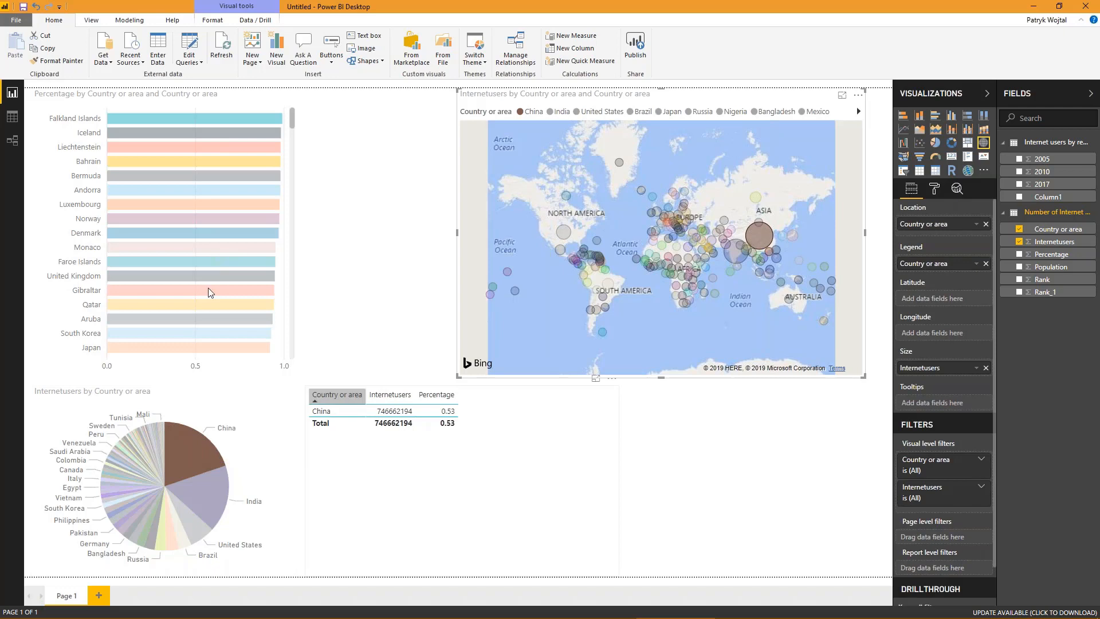
- Locate China's bar in the bar chart, add India's map bubble to the selection to compare both countries, and clear the map selection
scroll(208, 293, down, 10)
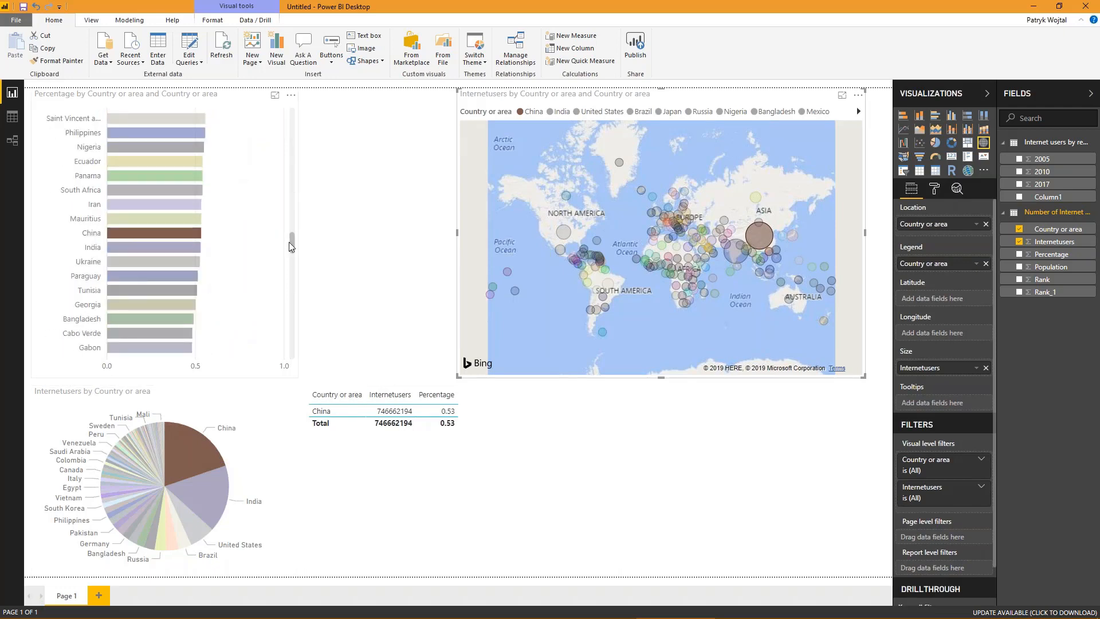
drag(291, 247, 294, 120)
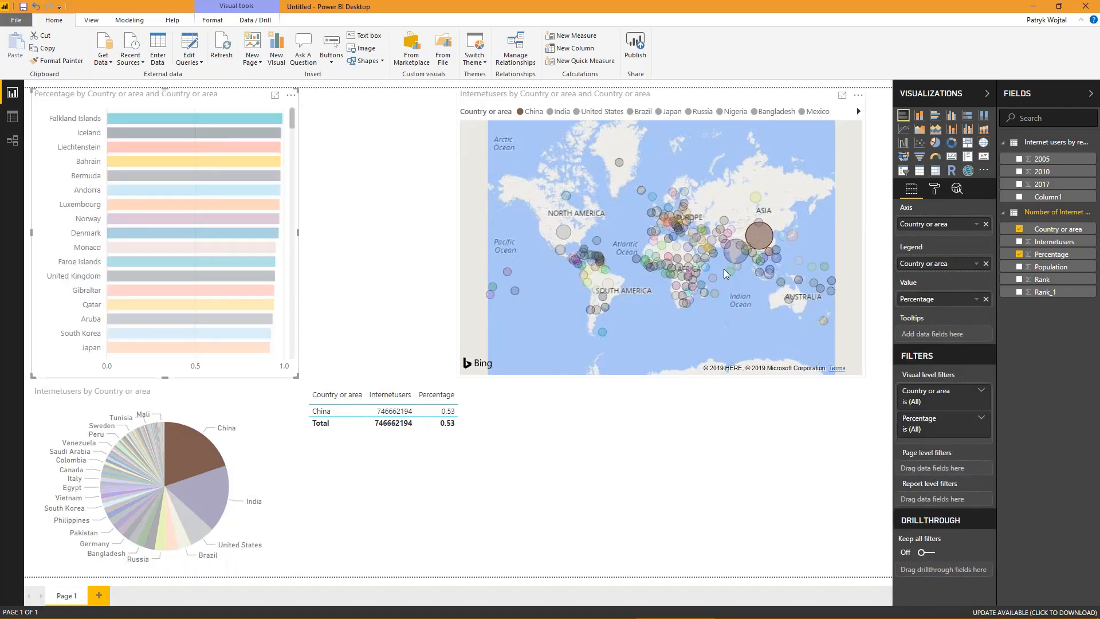
ctrl+click(736, 262)
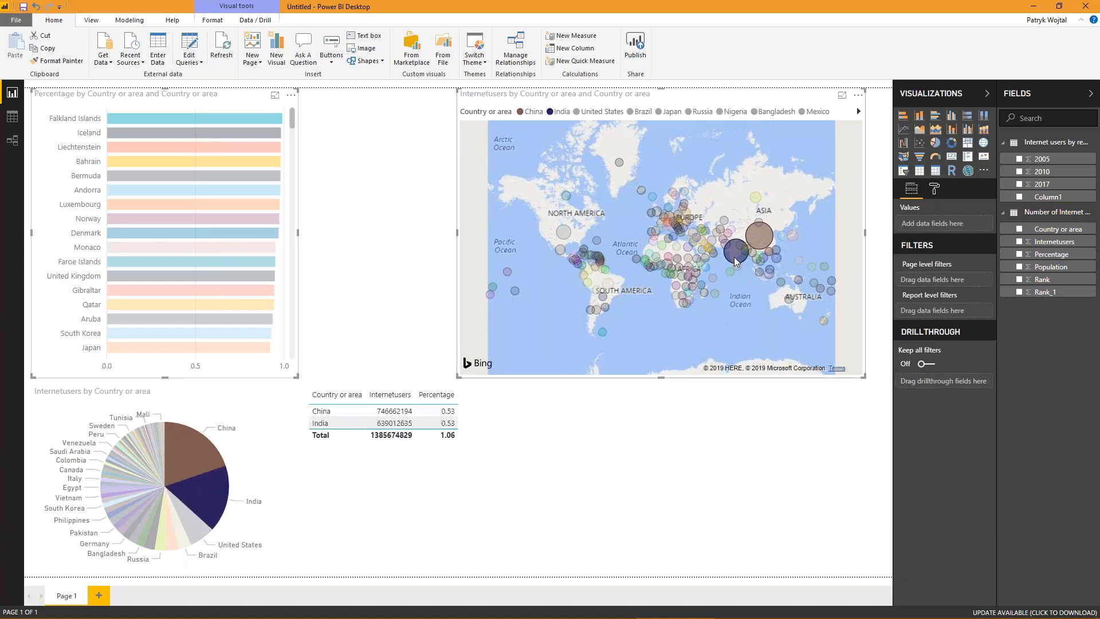
click(736, 260)
click(735, 259)
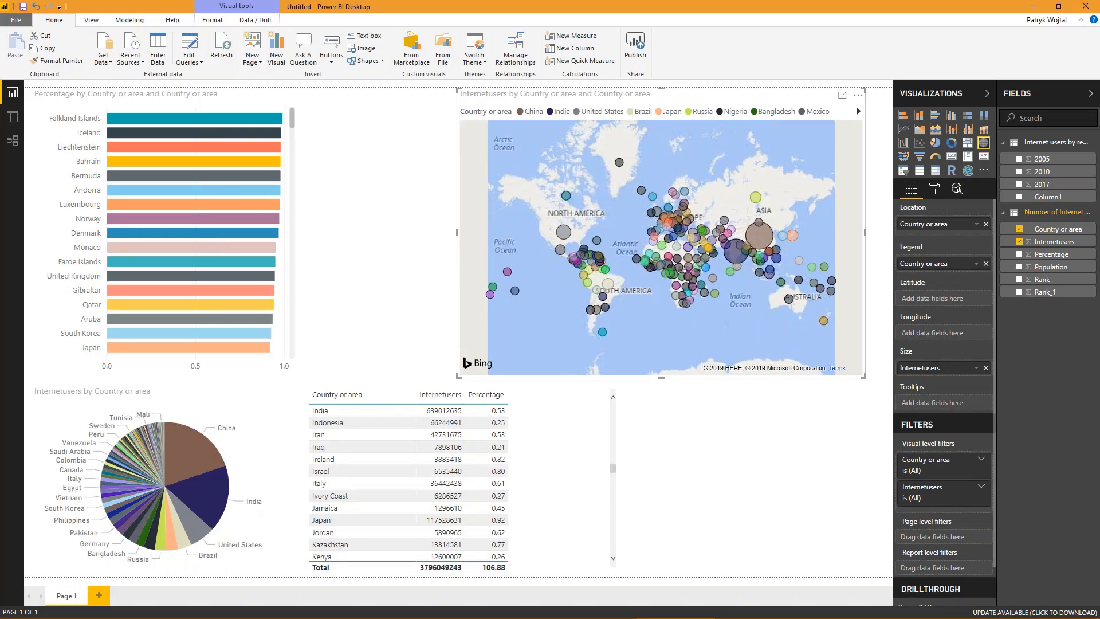
- Insert a slicer on the Country or area field below the map and narrow it slightly
click(352, 240)
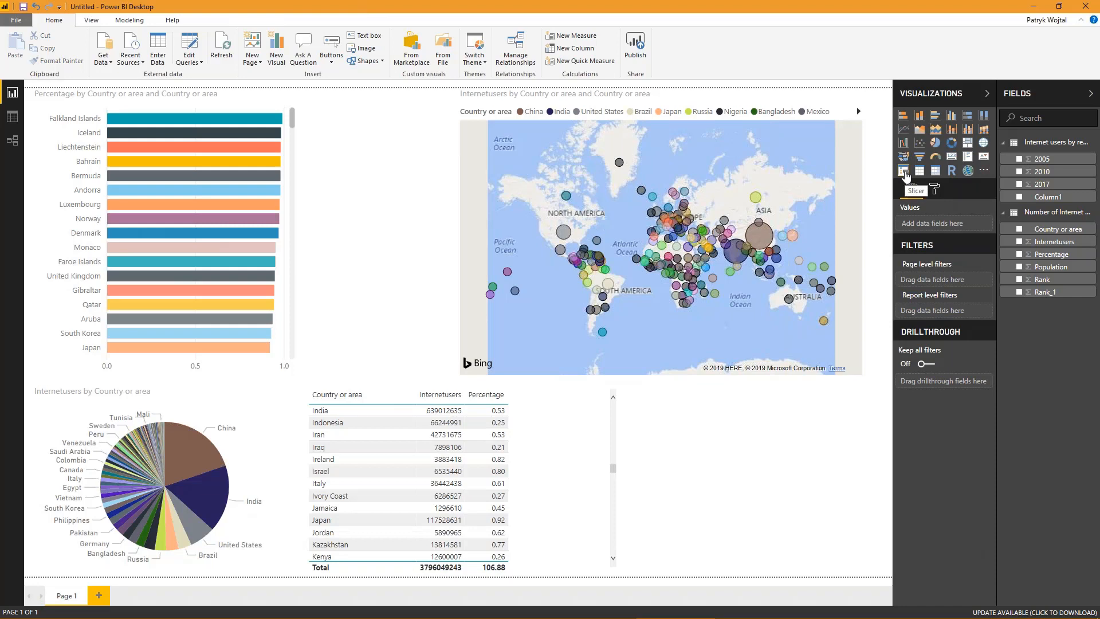
click(903, 172)
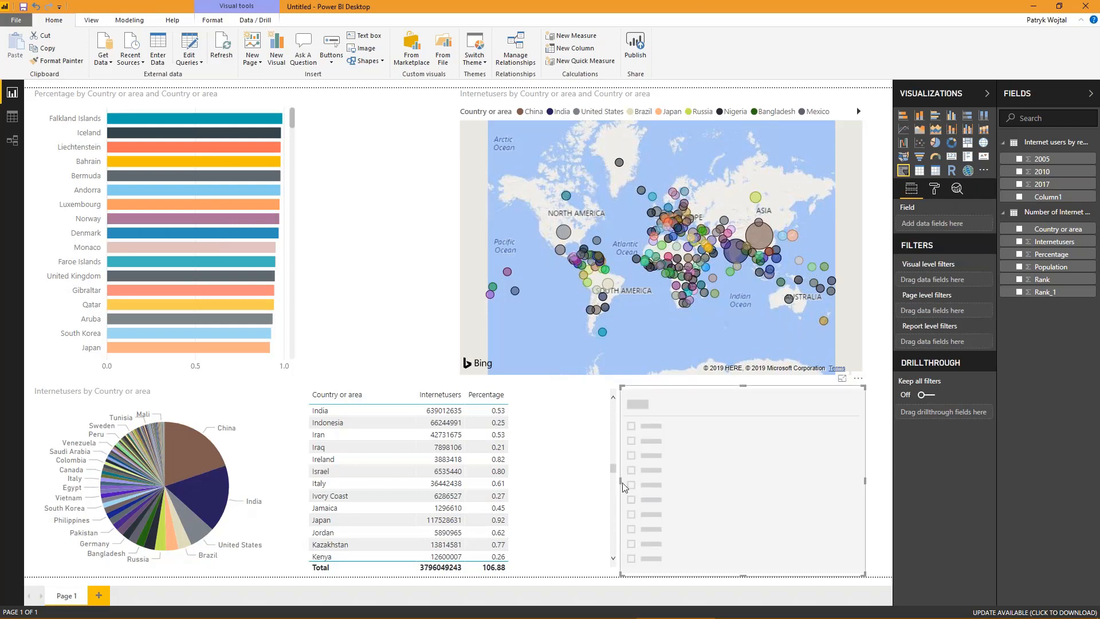
drag(623, 484, 676, 482)
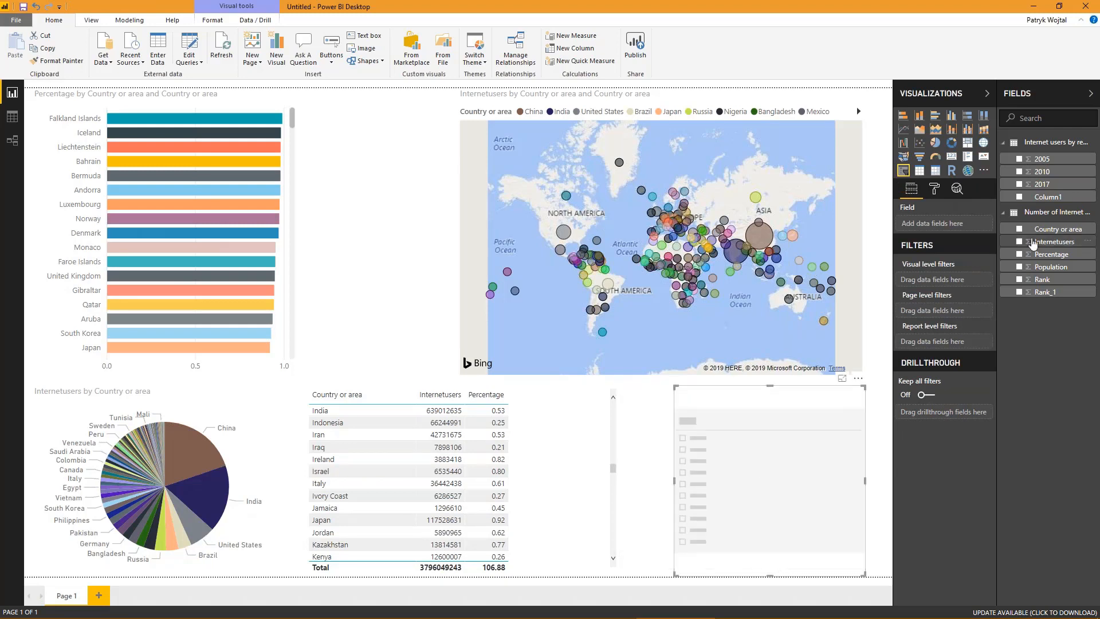
drag(1048, 229, 688, 473)
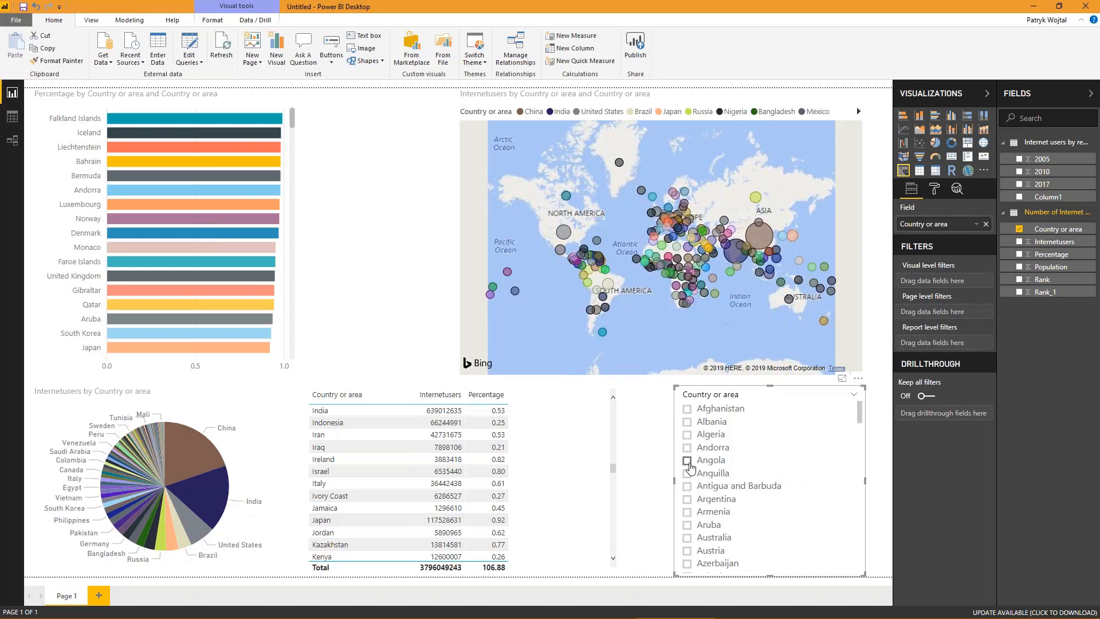
- Test the slicer by filtering the report to Angola alone and to Brazil together with Canada, clearing each selection
click(687, 461)
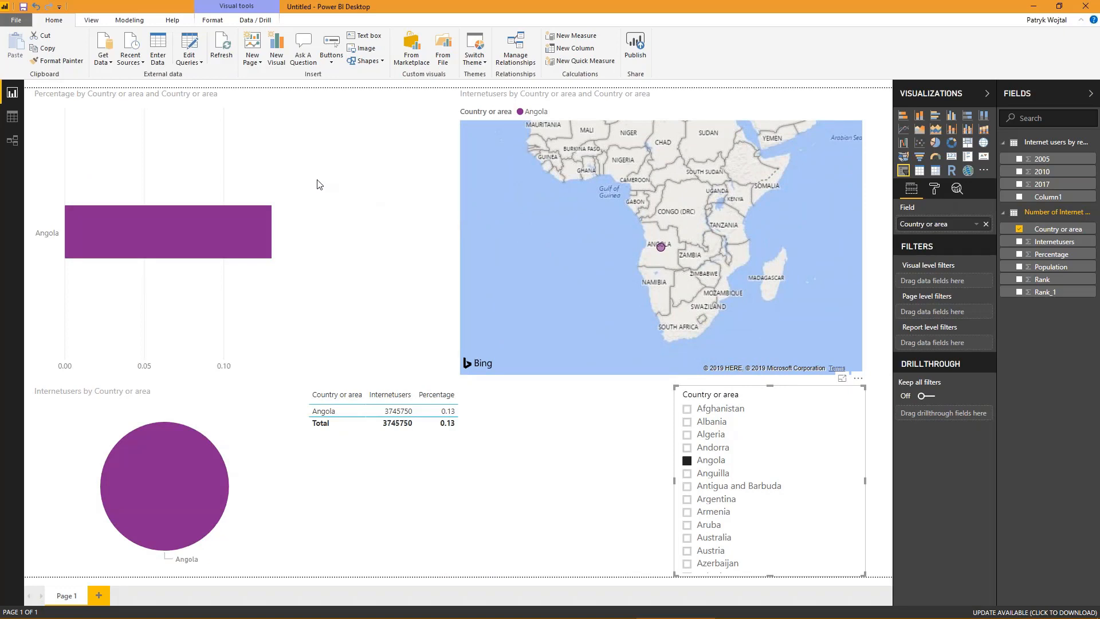
click(686, 462)
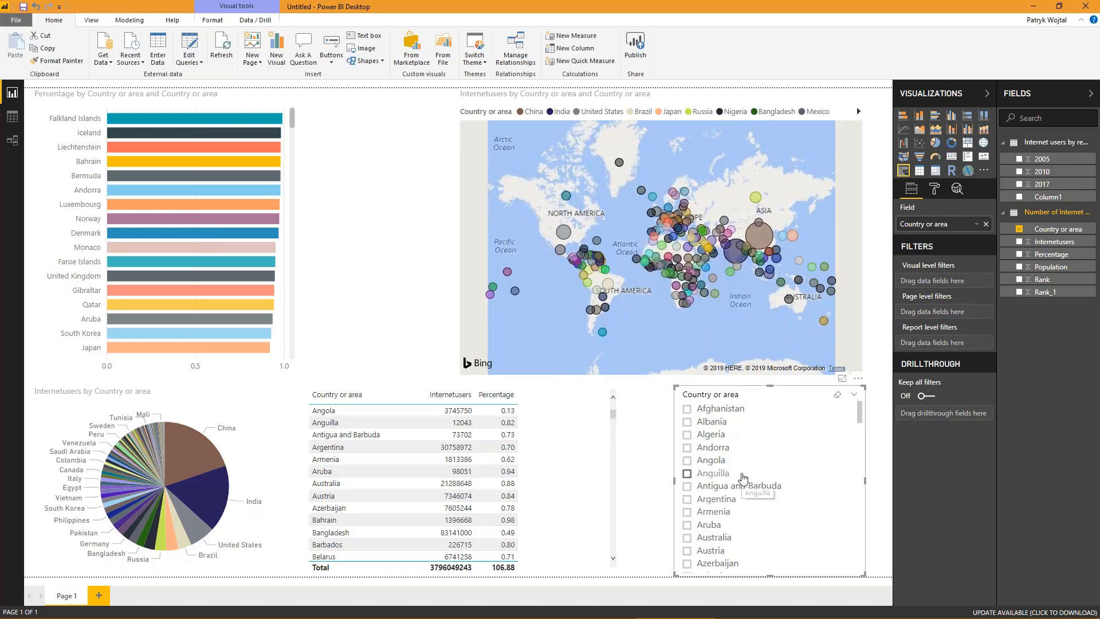
scroll(740, 493, down, 5)
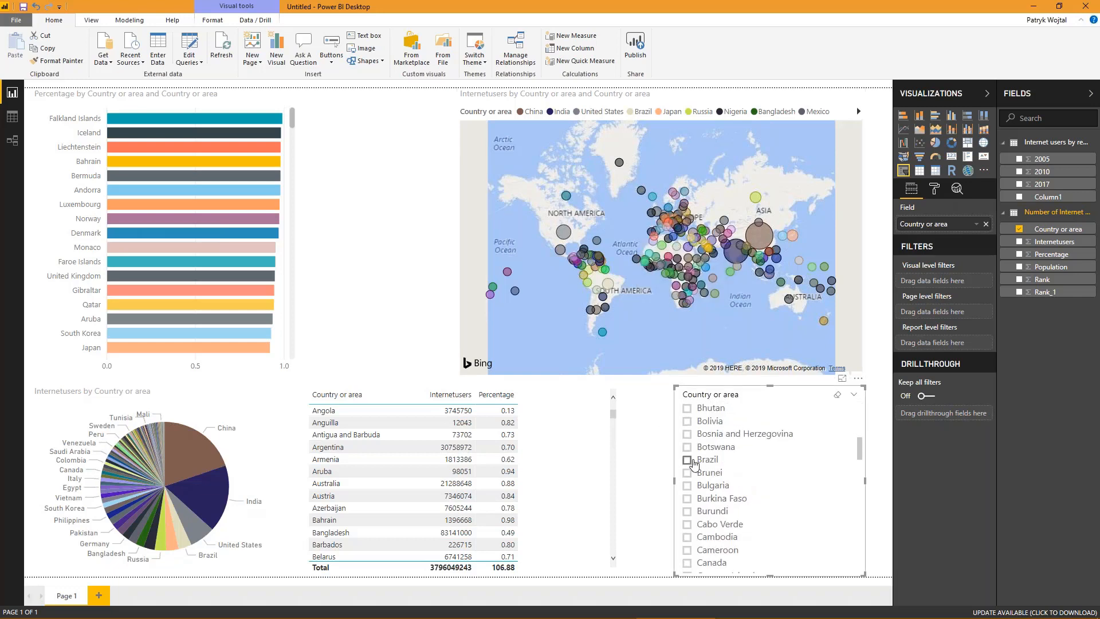
click(687, 459)
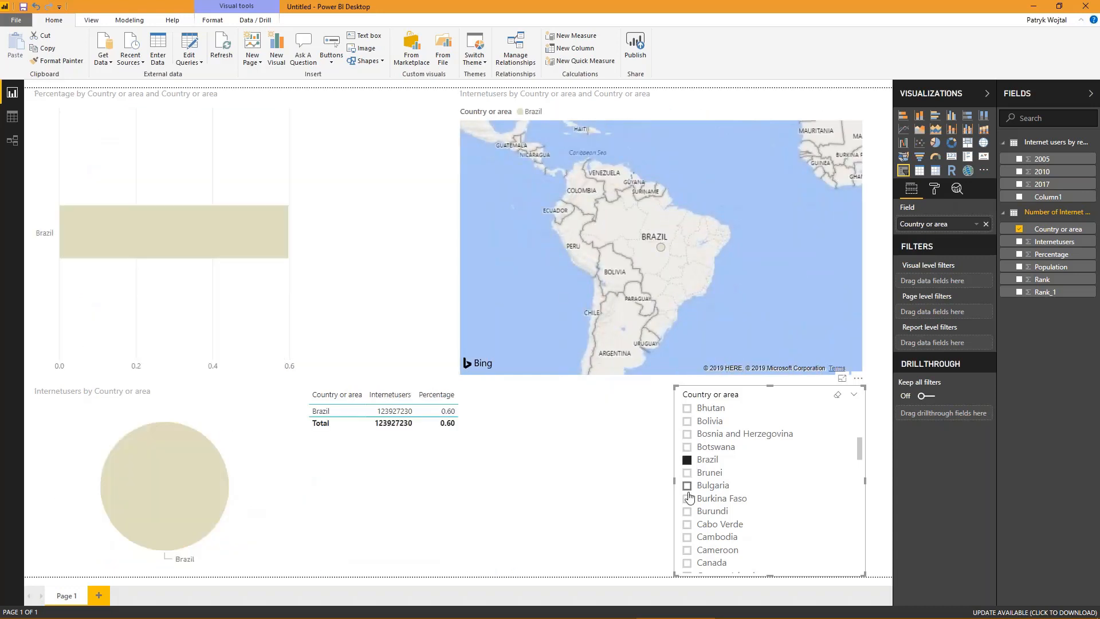
ctrl+click(687, 563)
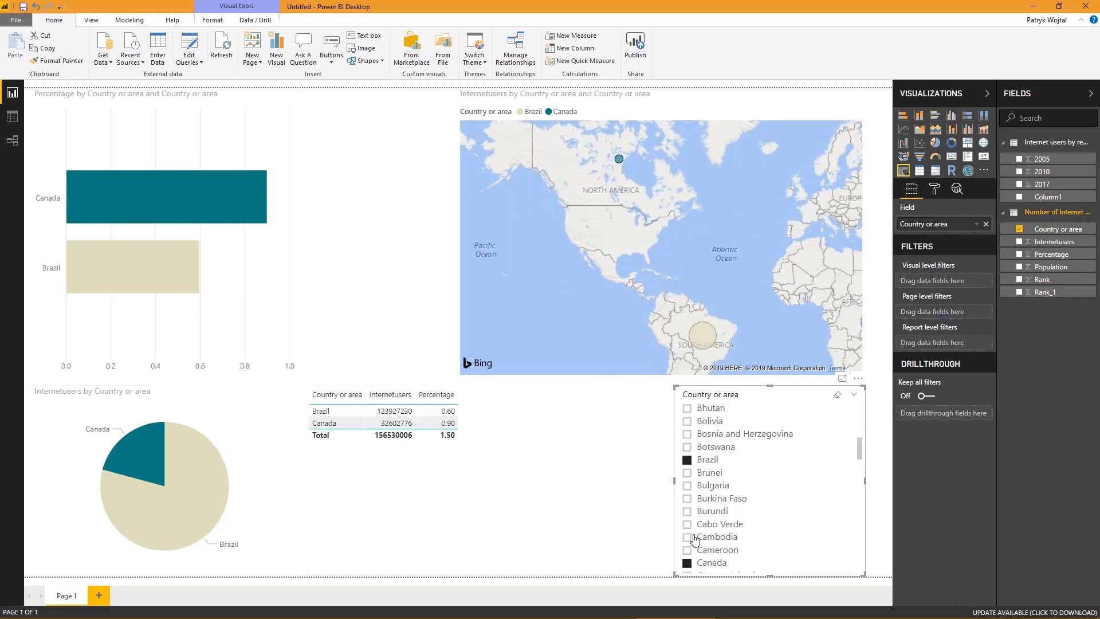
click(687, 459)
click(689, 563)
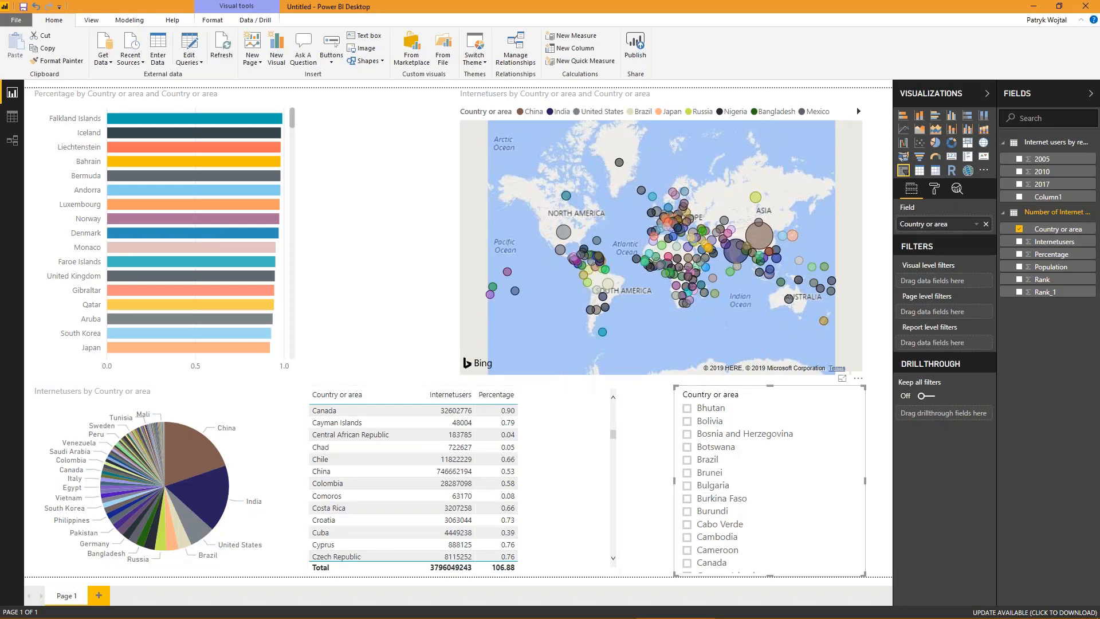
- Add a new calculated column to the Number of Internet users as of 2017 table in the data view and expand its formula editor
key(alt+Tab)
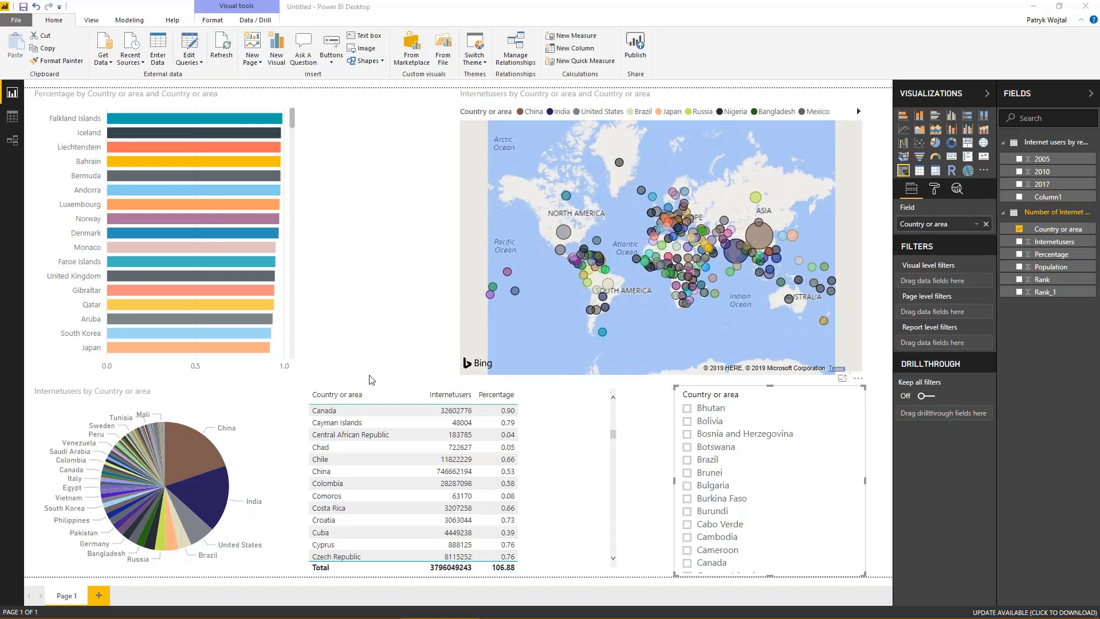
click(371, 338)
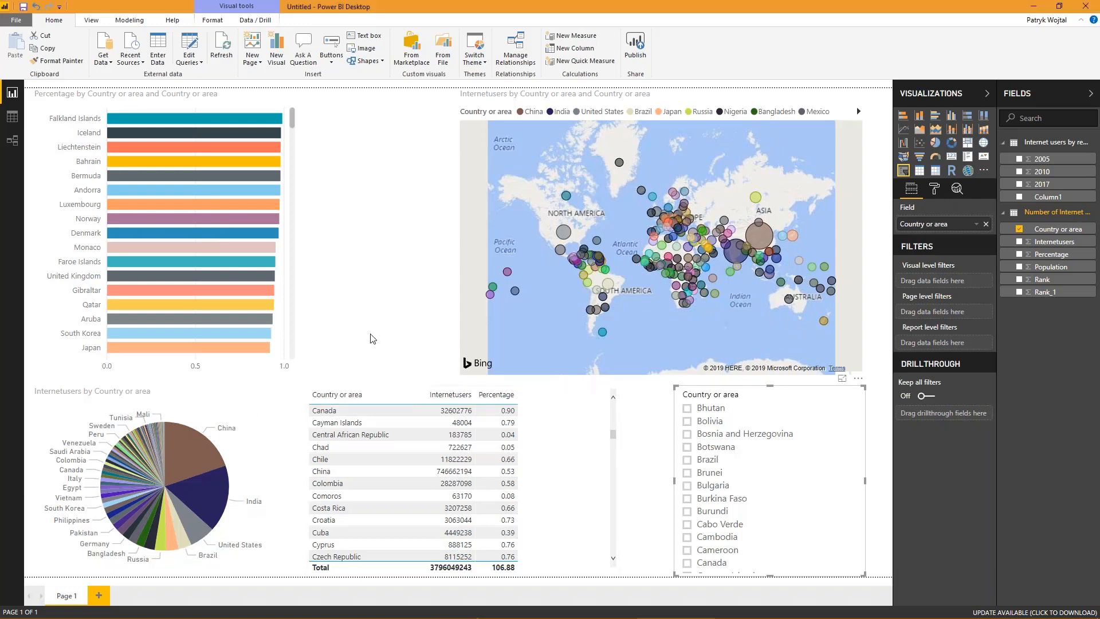
click(130, 21)
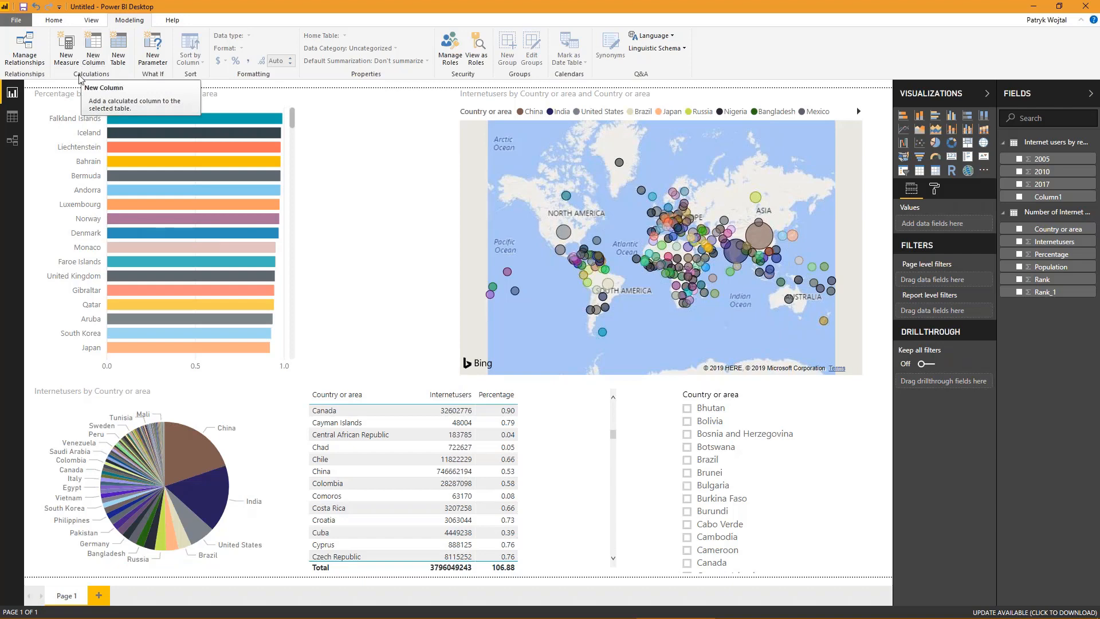
click(12, 120)
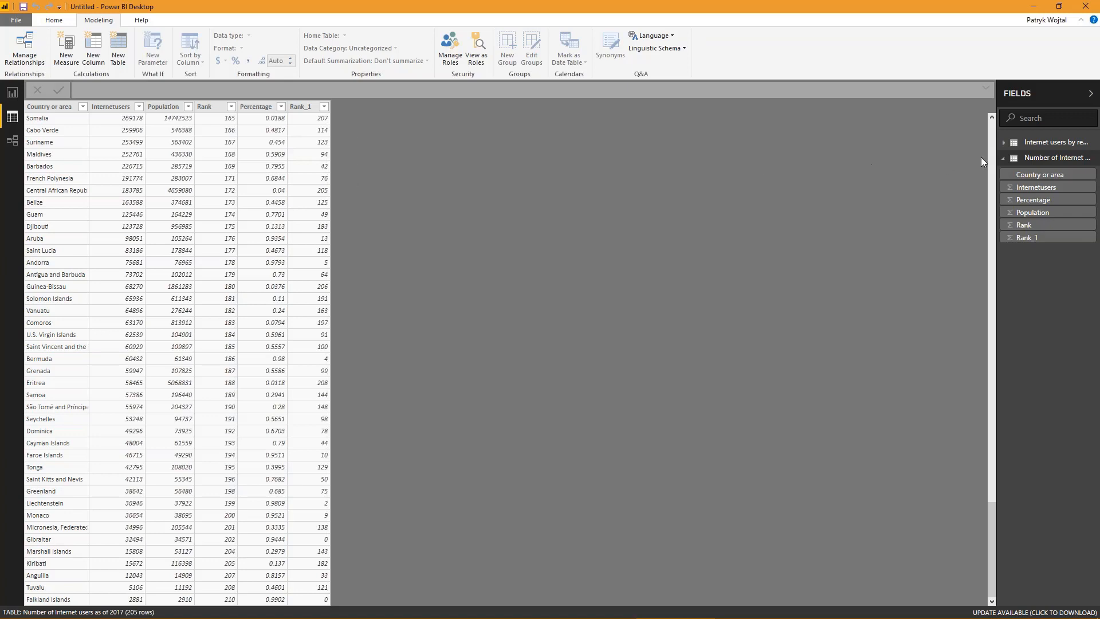
right_click(1042, 161)
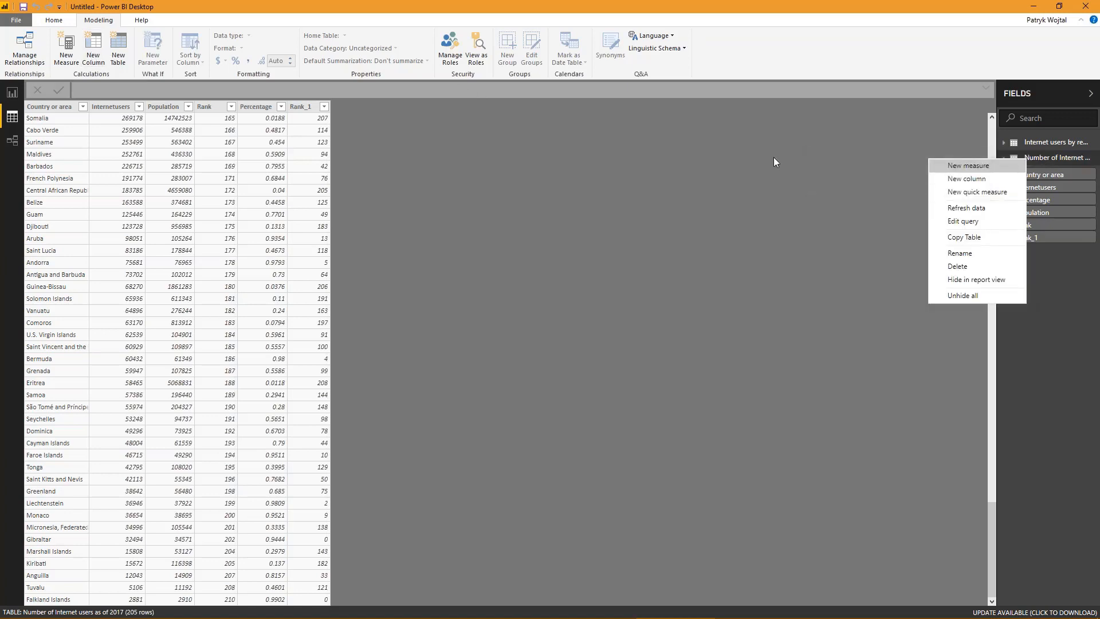
click(951, 180)
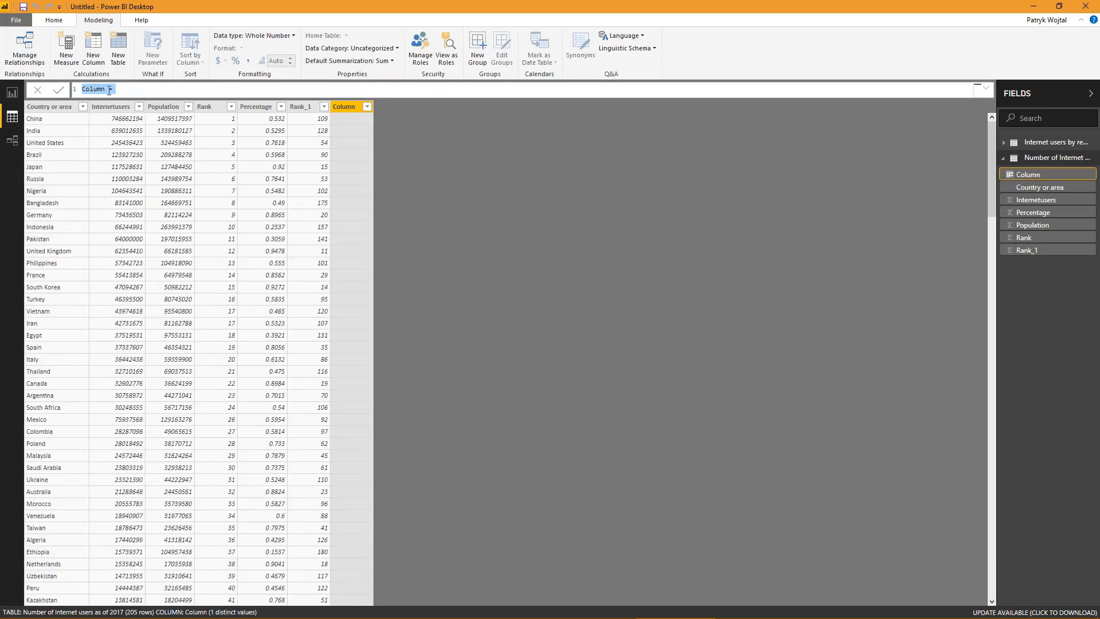
click(985, 87)
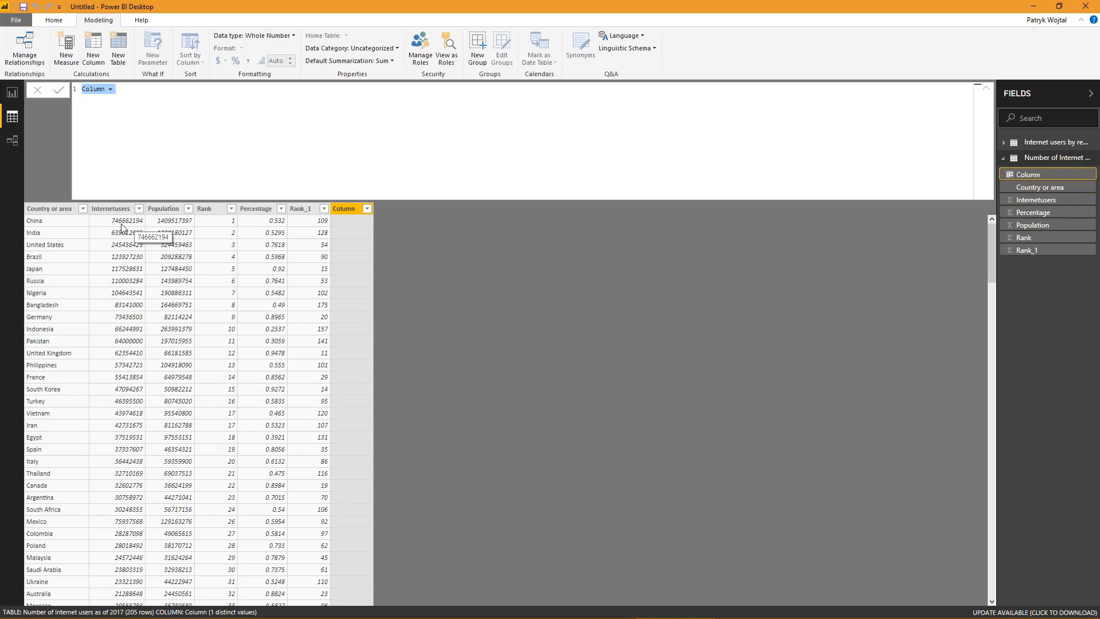
- Name the new calculated column Population (Million)
double_click(96, 88)
text(Population (Millian)
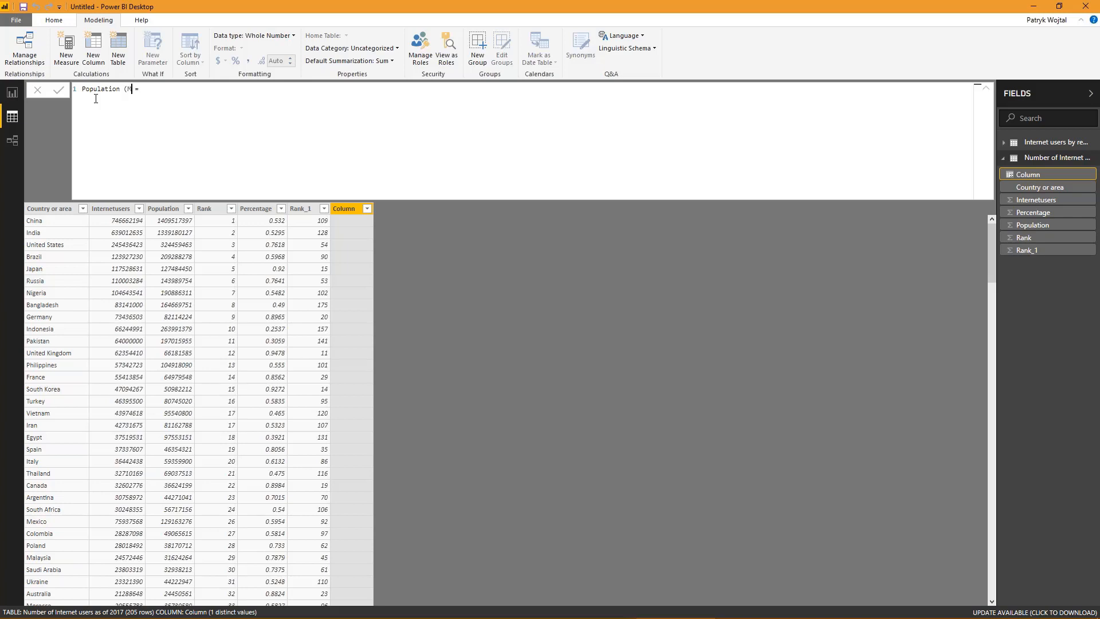
text())
click(171, 90)
- Define the column as 'Number of Internet users as of 2017'[Internetusers] / 1000000 and commit the formula
text(')
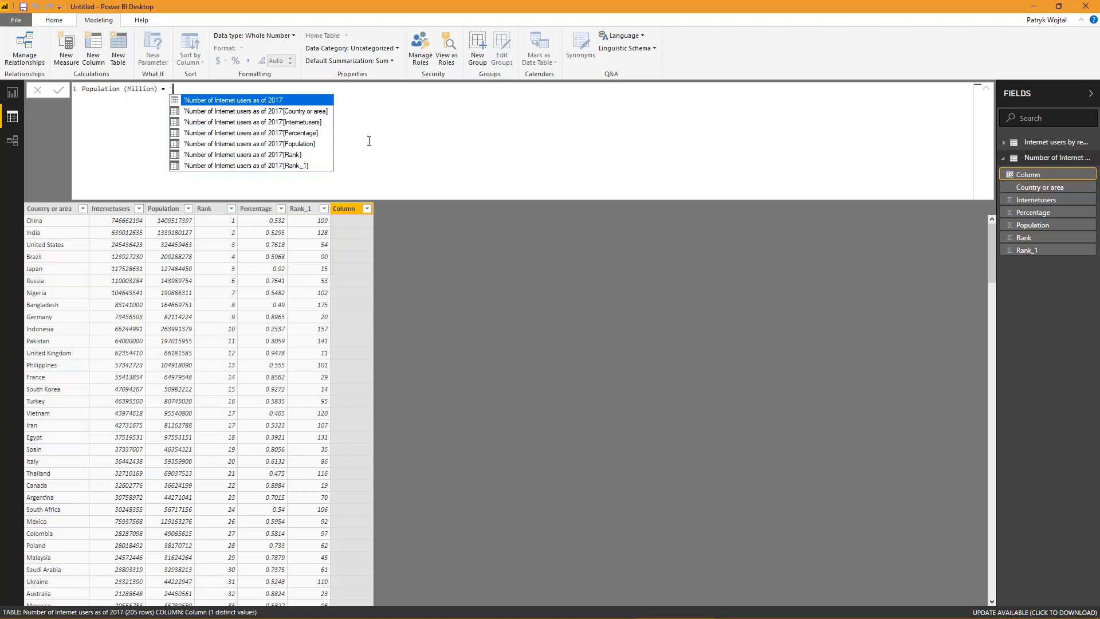
click(275, 103)
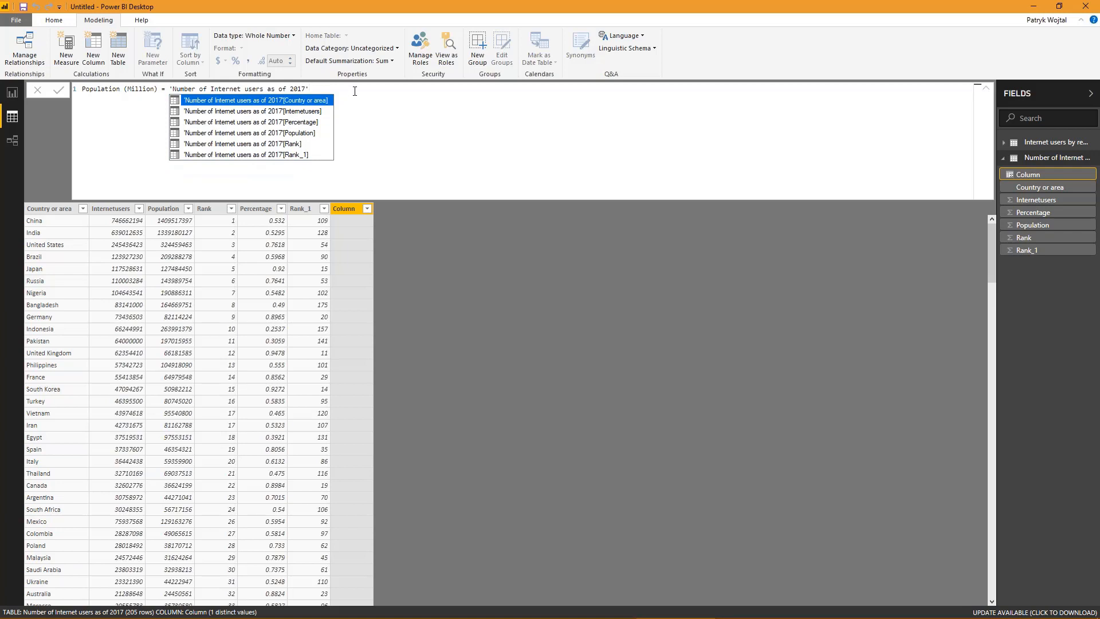
text([)
click(311, 115)
key(Tab)
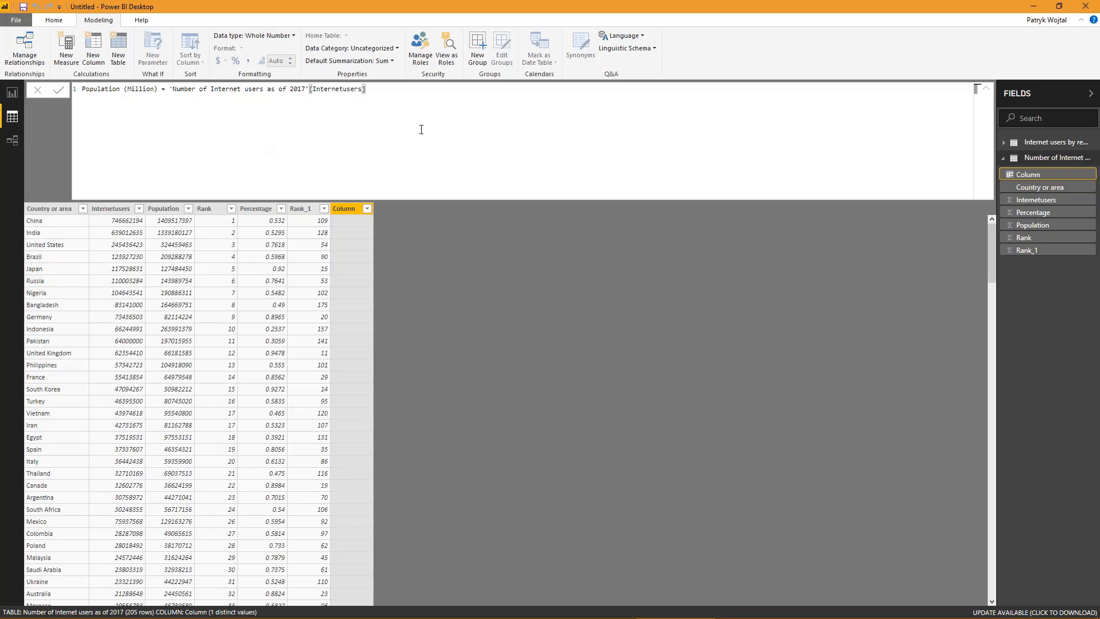
text(/ 1000000)
key(Left)
key(Left)
key(Left)
key(Return)
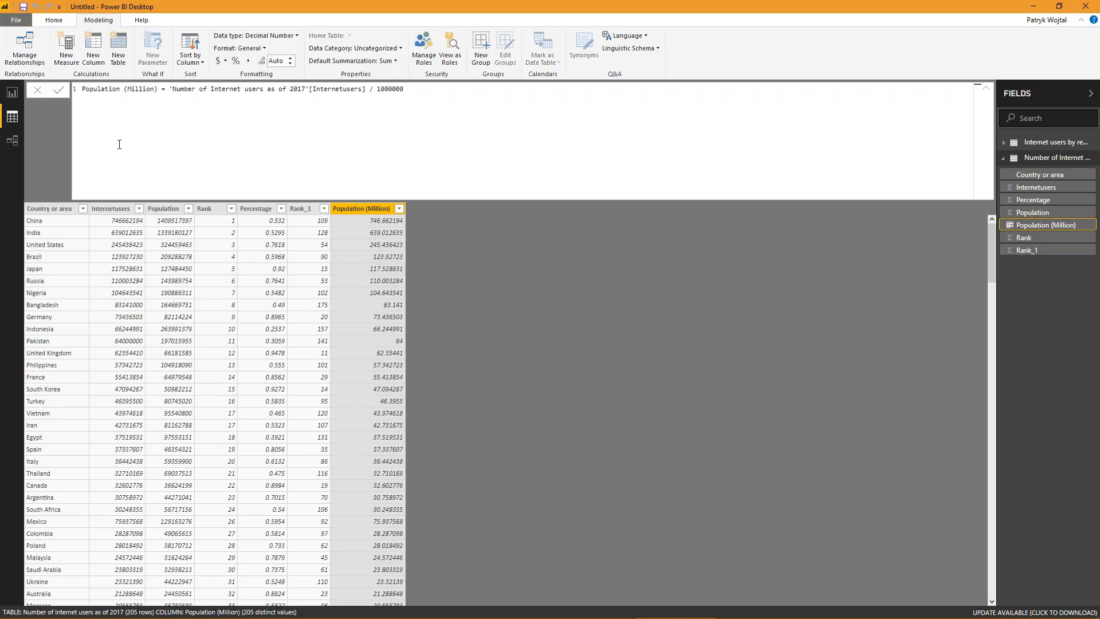
- Return to the report view and create a measure named Average Population in the Number of Internet users as of 2017 table
click(12, 93)
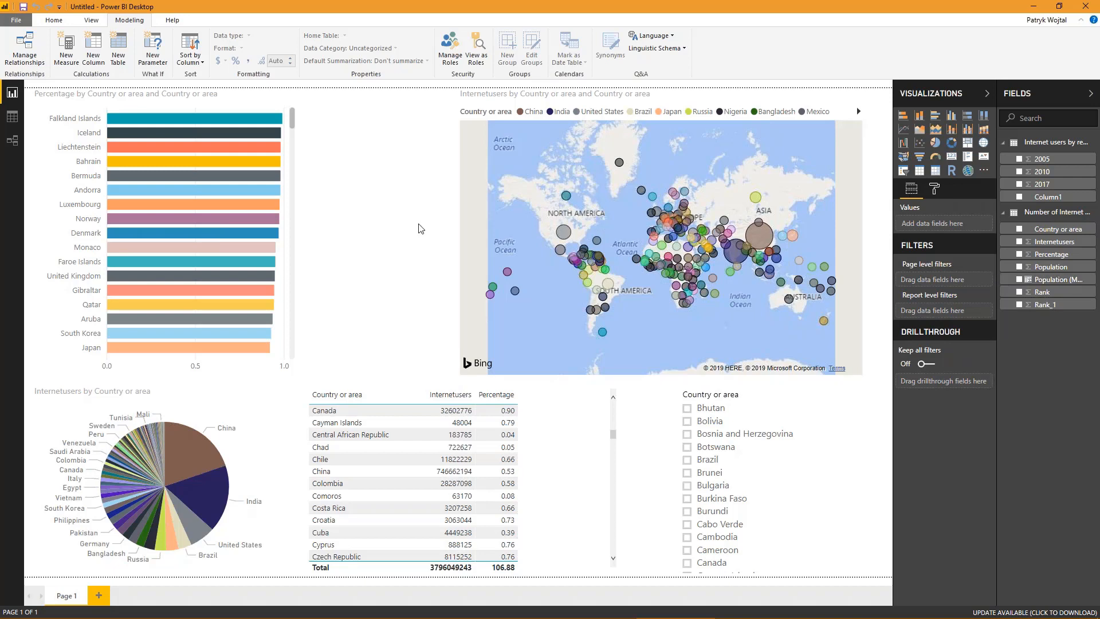
right_click(1039, 214)
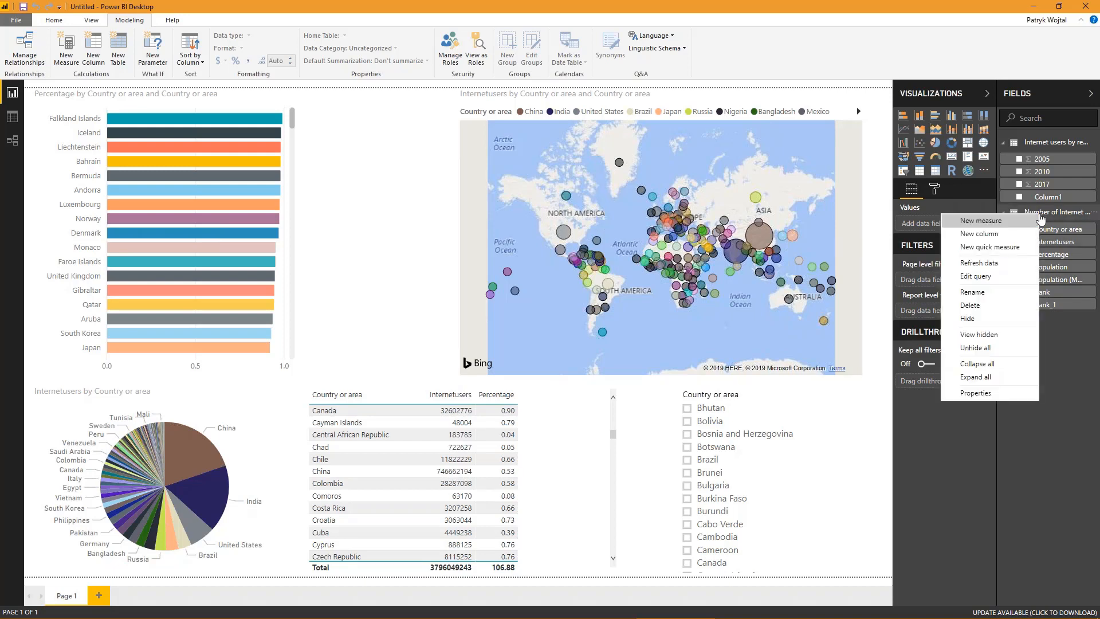
click(1000, 224)
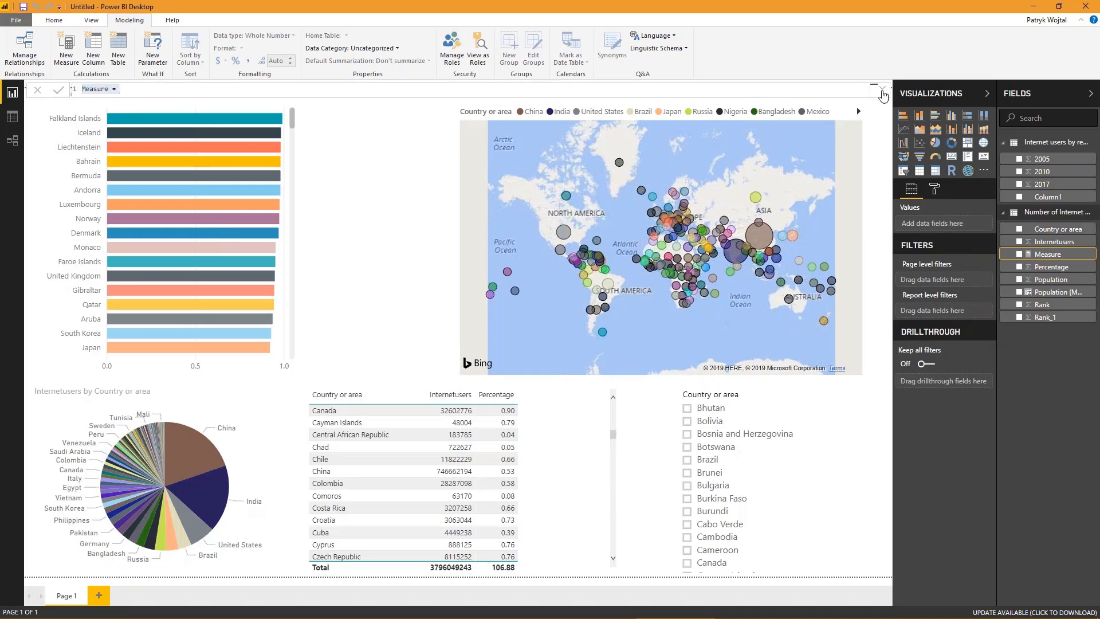
click(881, 90)
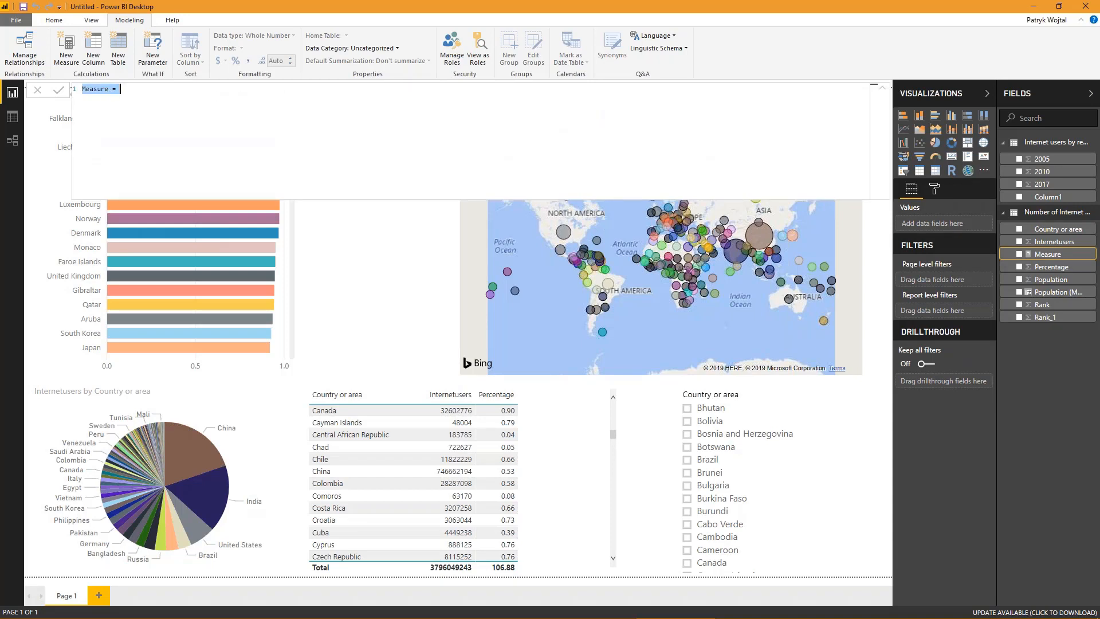
double_click(95, 89)
text(Average Population = AVERAGE)
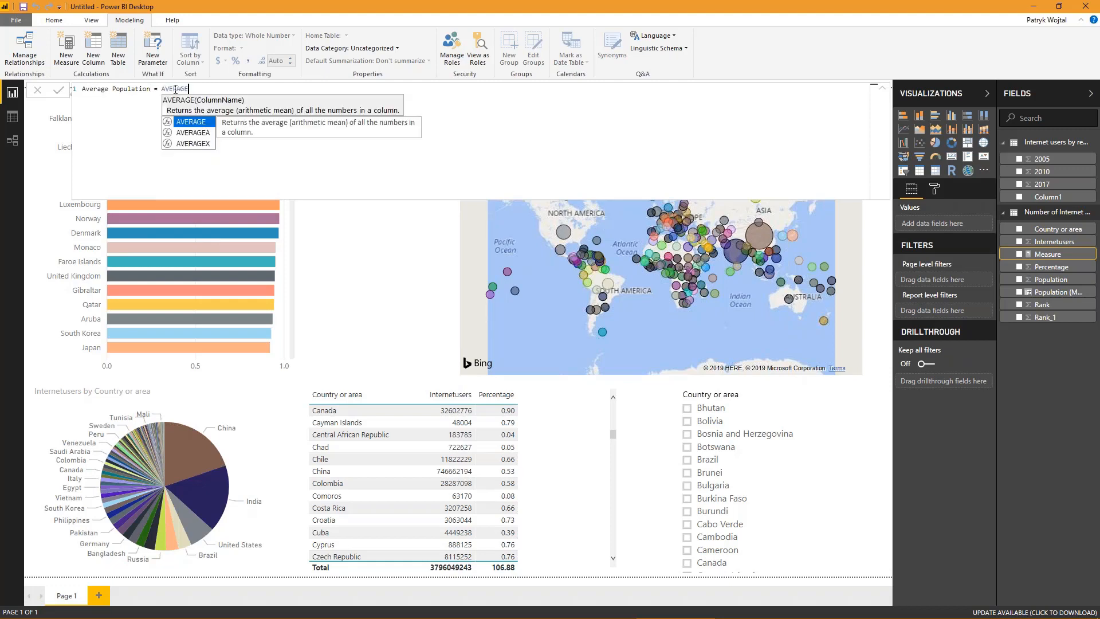
text(()
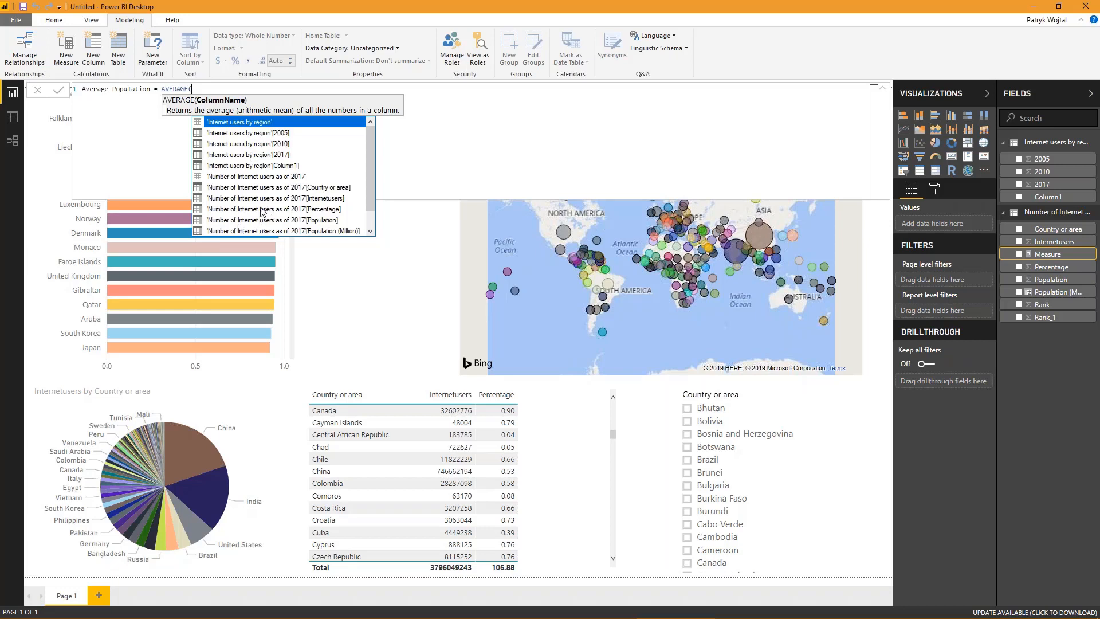
- Define the measure as AVERAGE('Number of Internet users as of 2017'[Internetusers]) and commit the formula
click(259, 177)
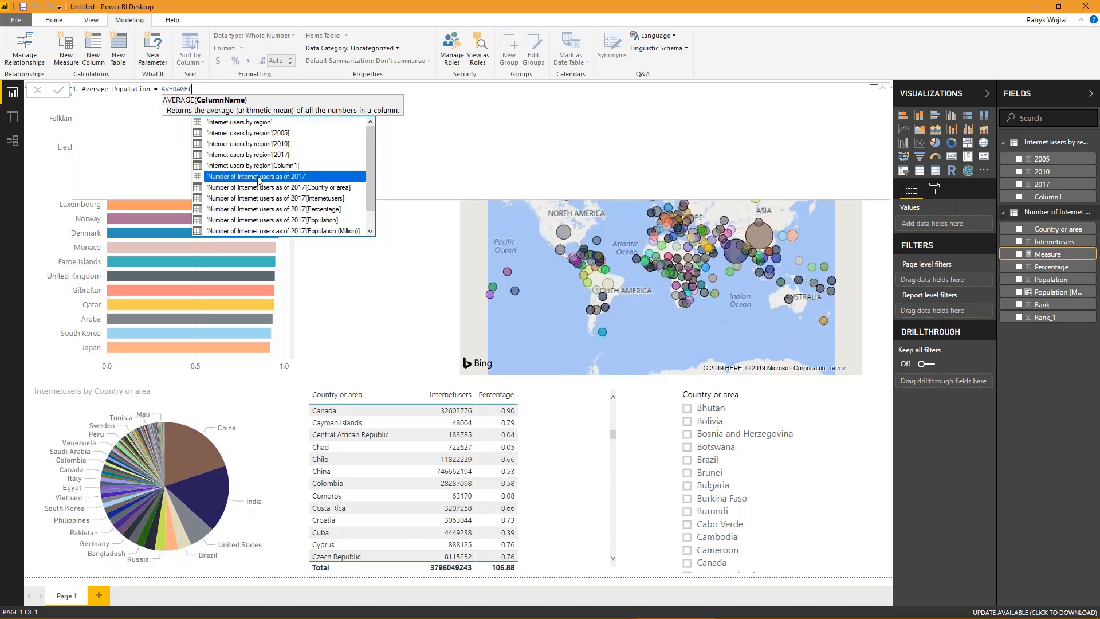
click(258, 177)
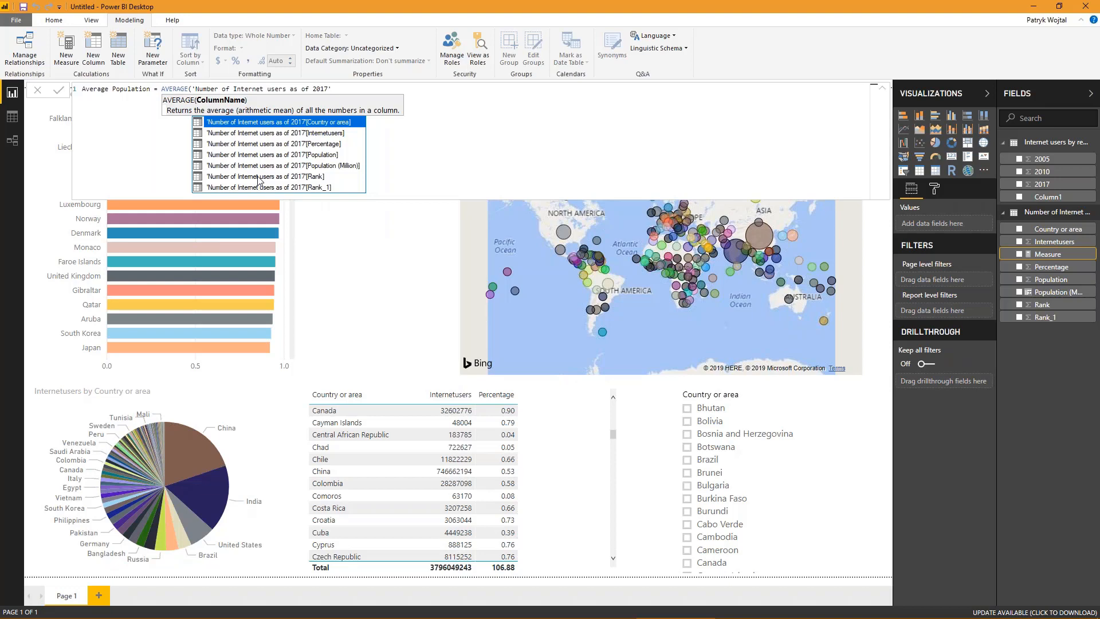
click(317, 135)
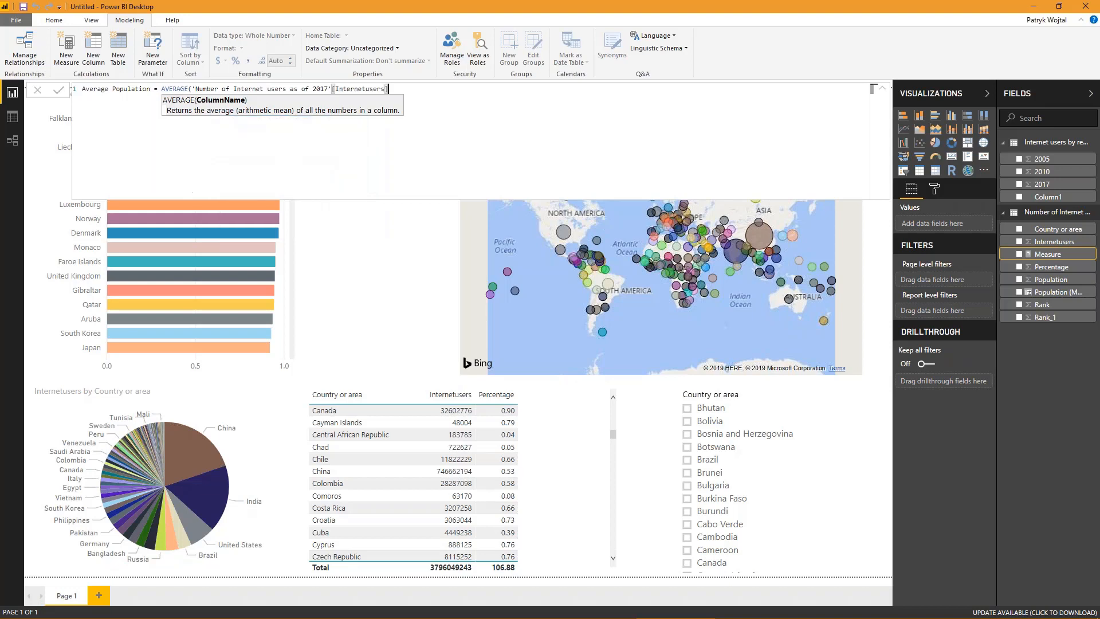
text())
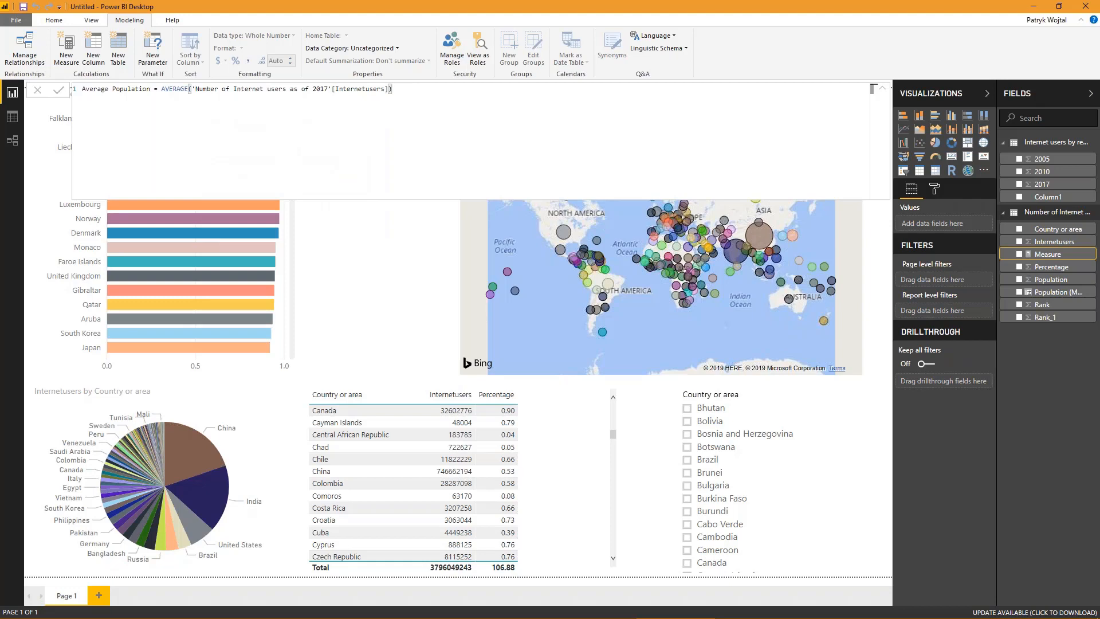
key(Return)
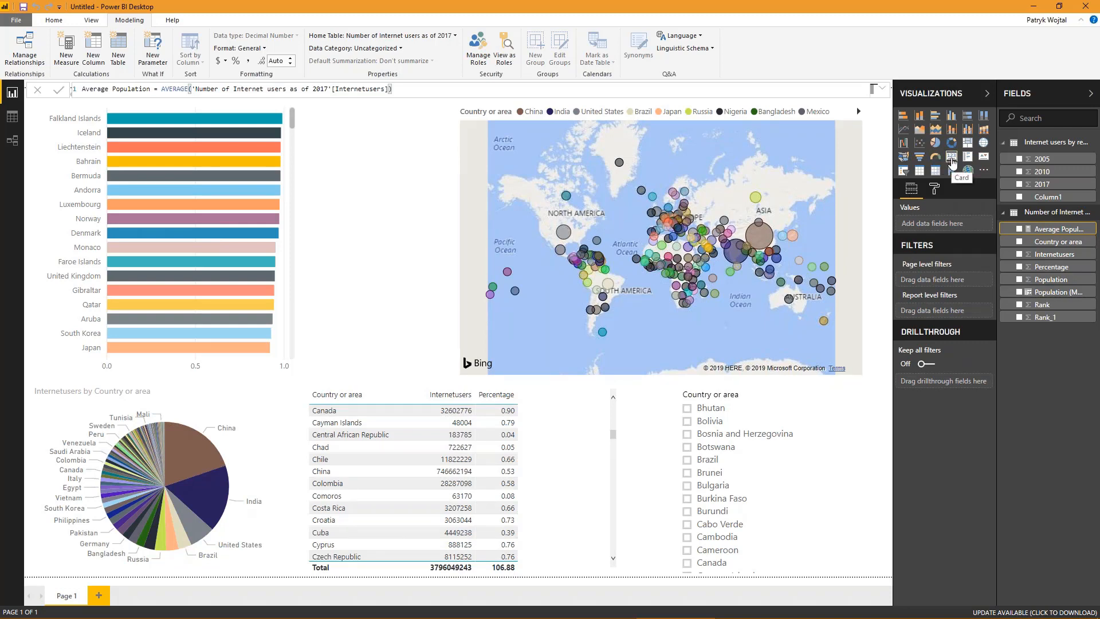
- Add a small card visual between the bar chart and the map that shows the Average Population measure
click(952, 160)
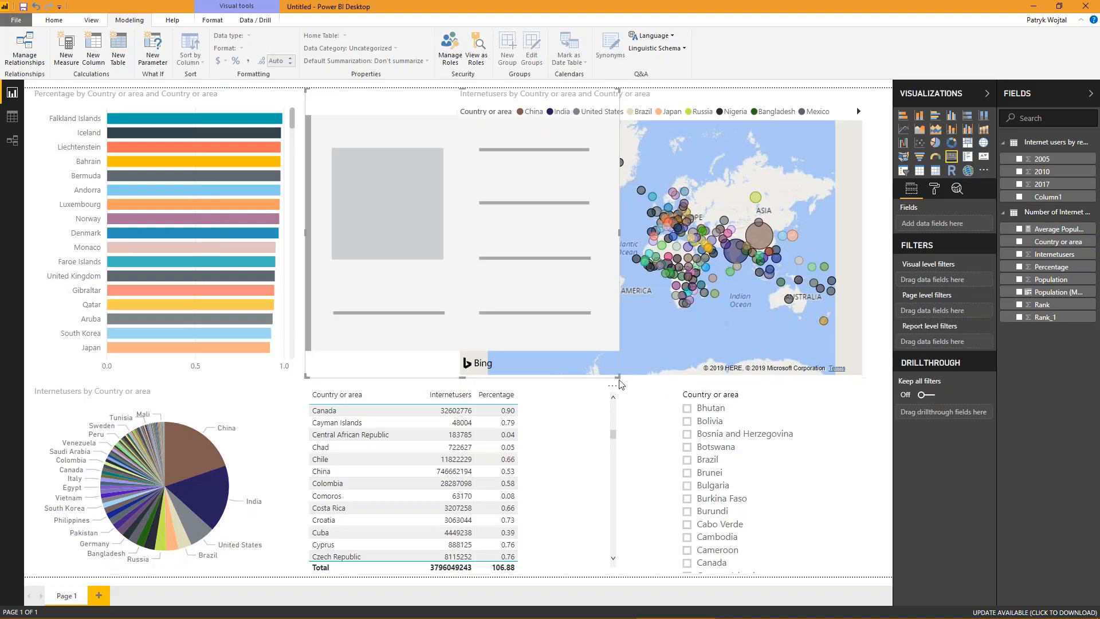
drag(618, 378, 450, 215)
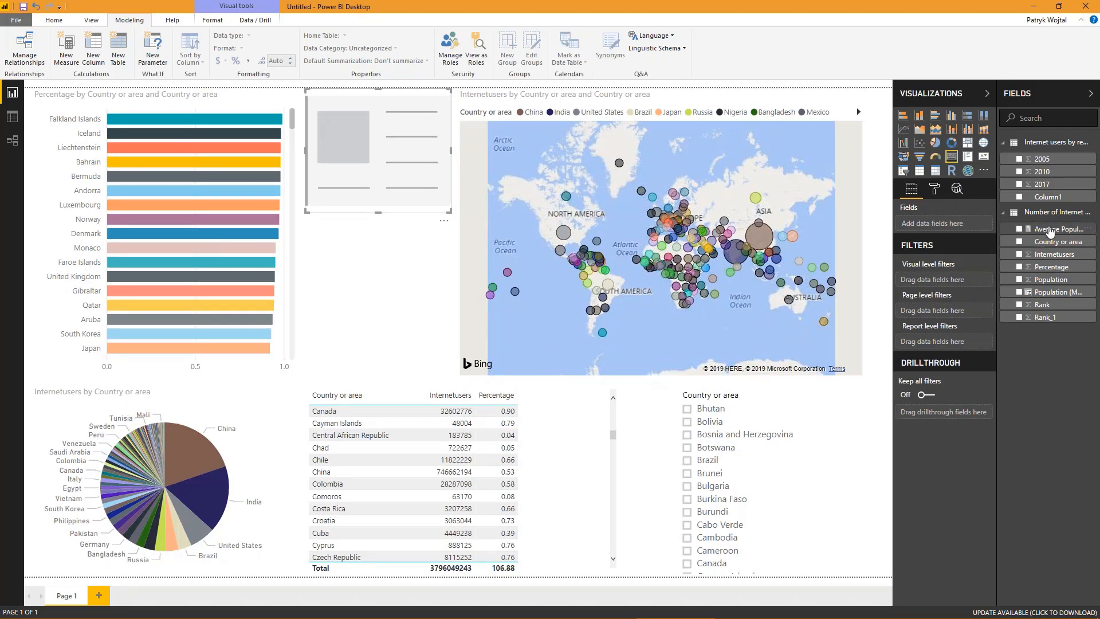
drag(1053, 228, 401, 160)
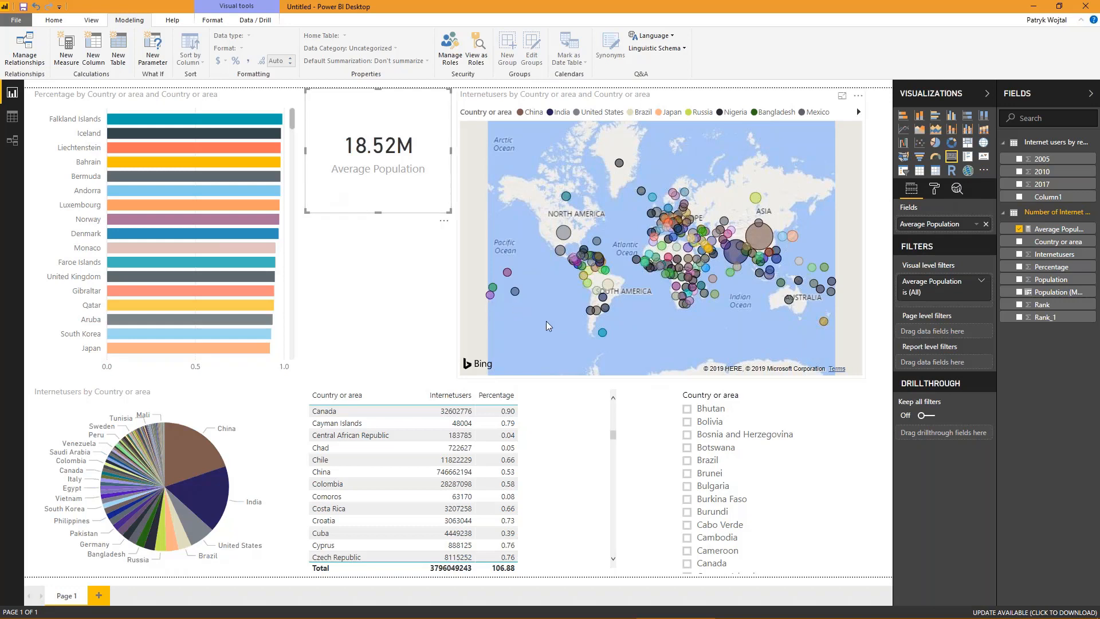
- Test the card by selecting Chile, Argentina, Paraguay and Uruguay on the map, and clear the map selection and visual focus
click(591, 313)
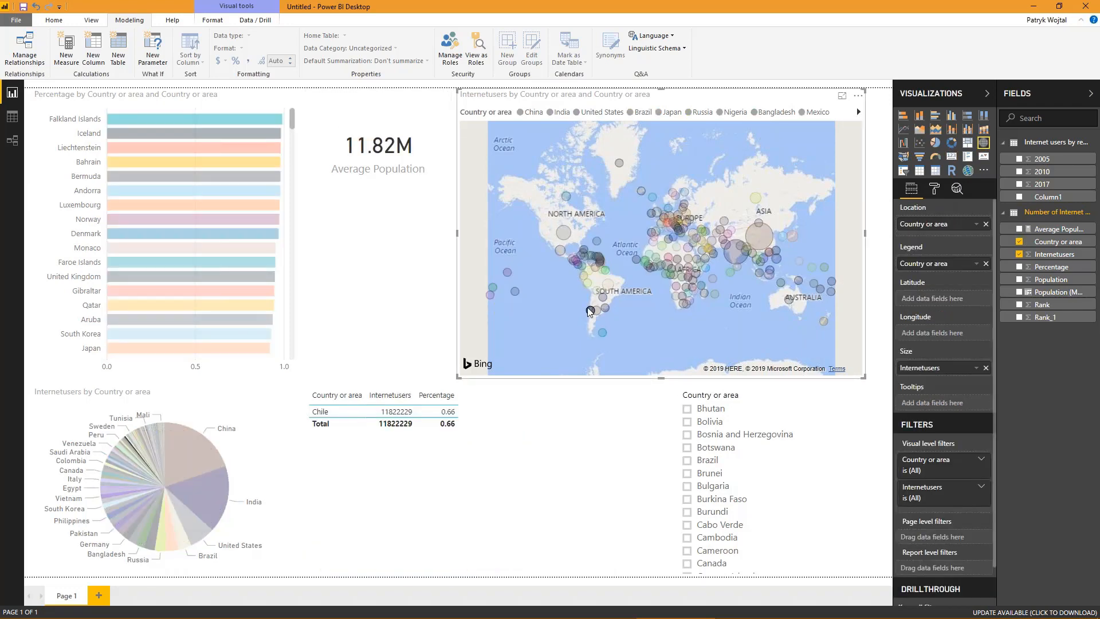
mouse_move(590, 310)
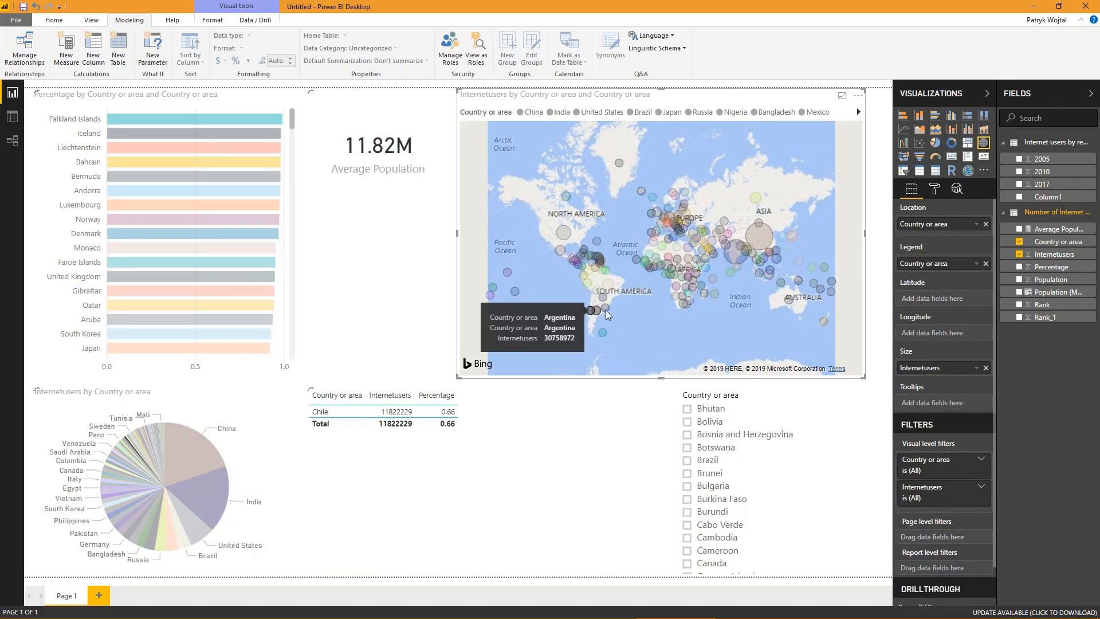
click(606, 310)
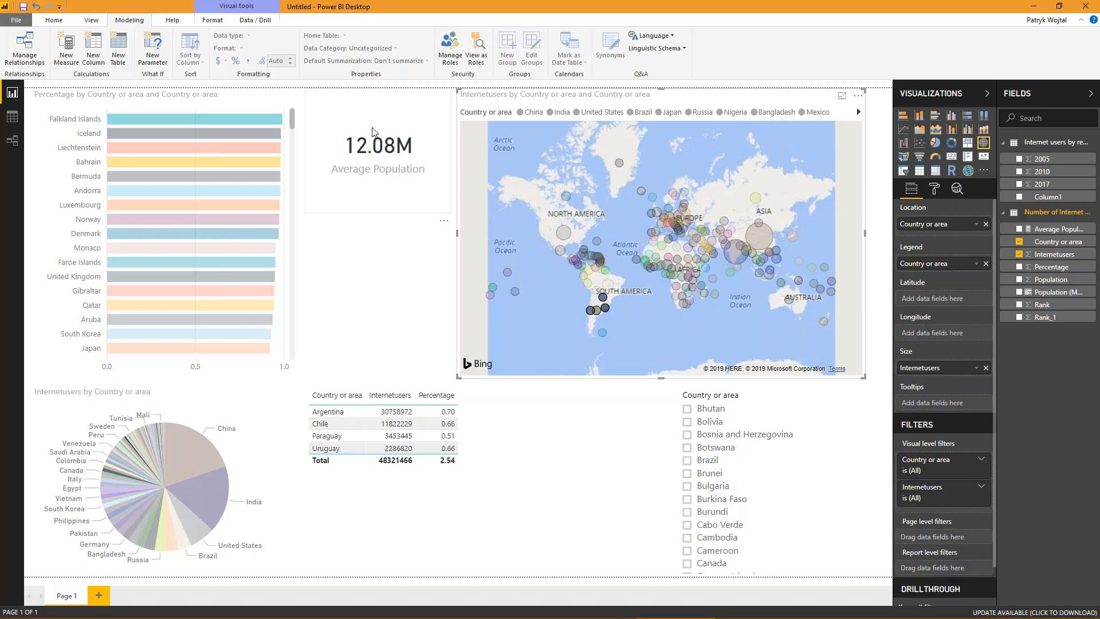
click(372, 271)
click(592, 311)
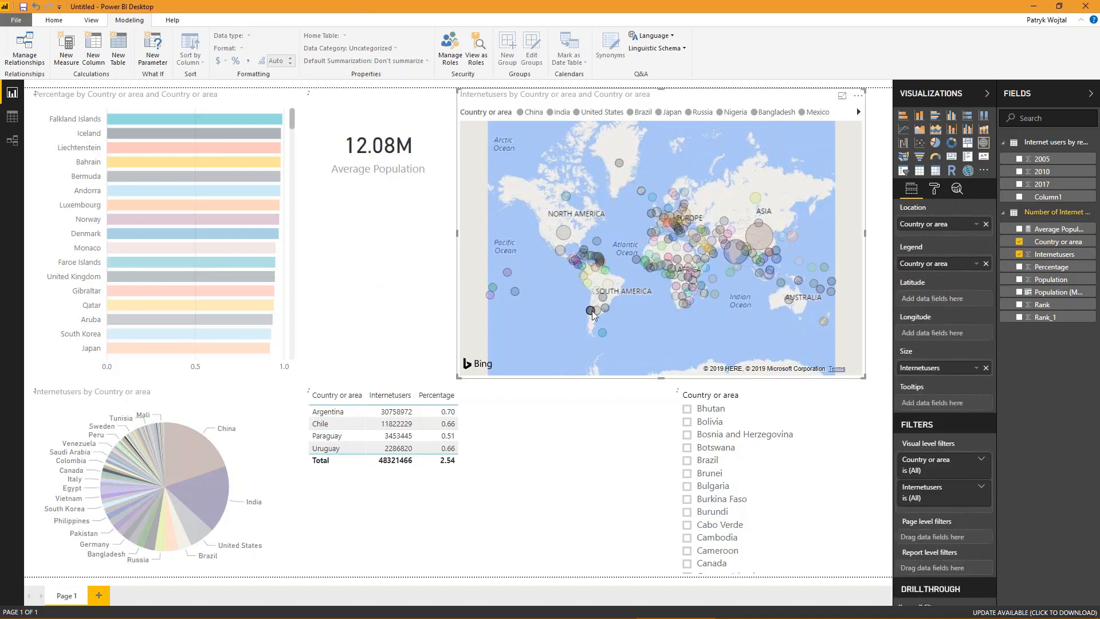
click(590, 311)
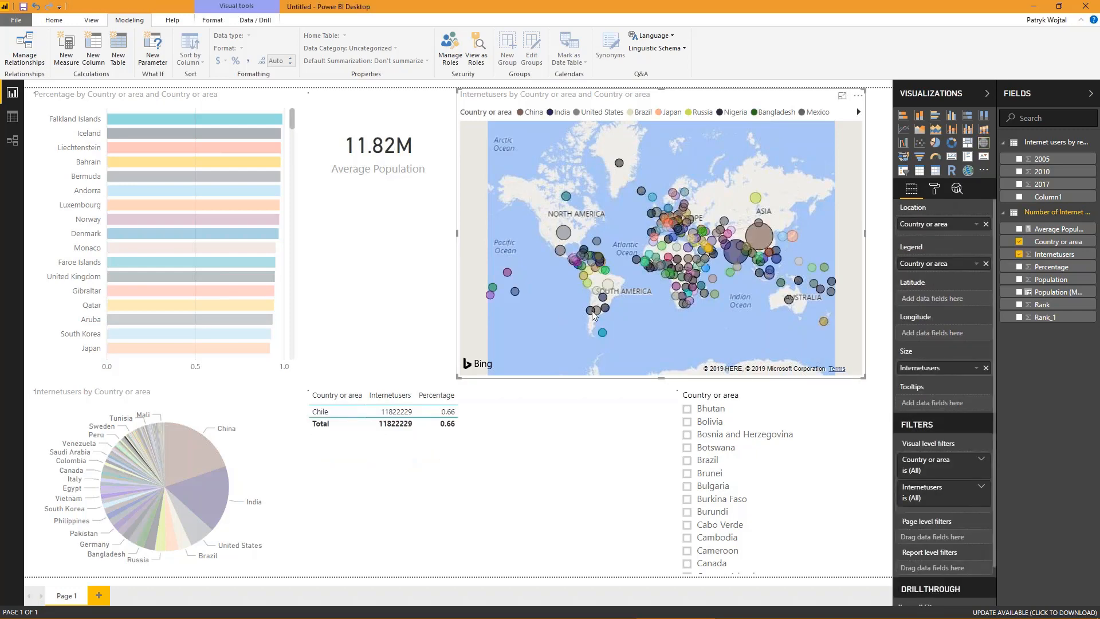
click(411, 298)
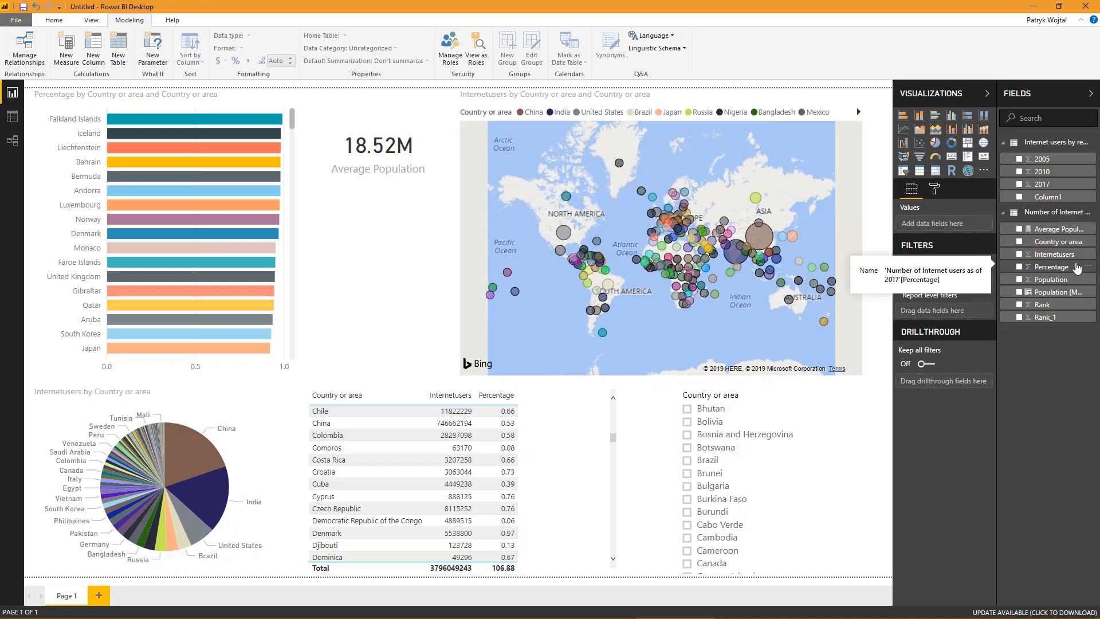
- Publish the report to My workspace in Power BI, saving the file as Internet Usage in the Power BI Demo March 14 2019 folder
click(63, 20)
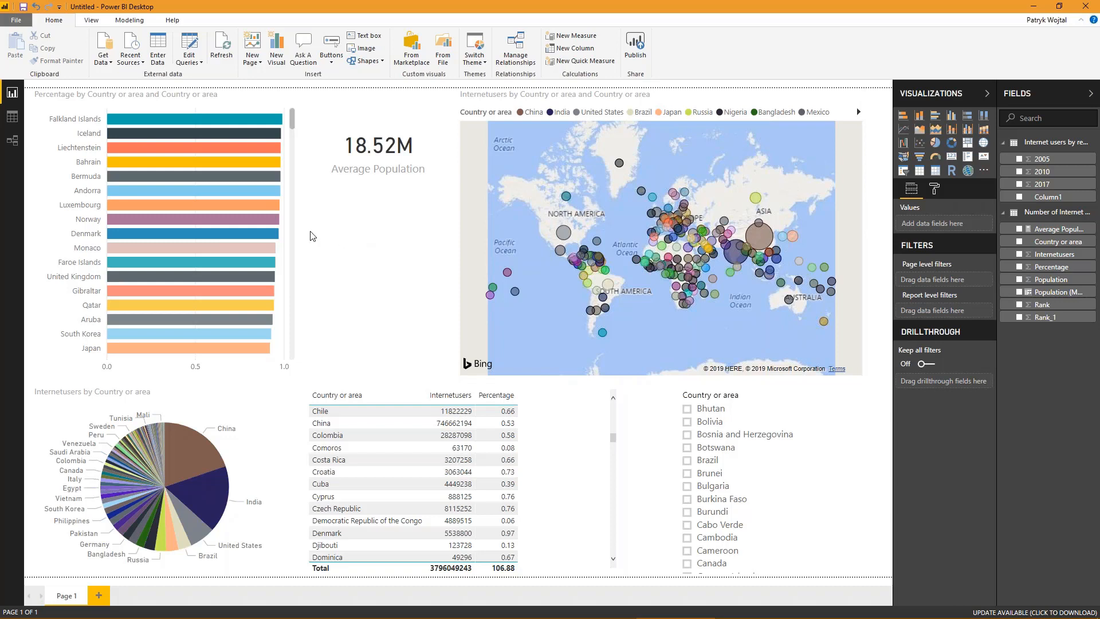
click(17, 20)
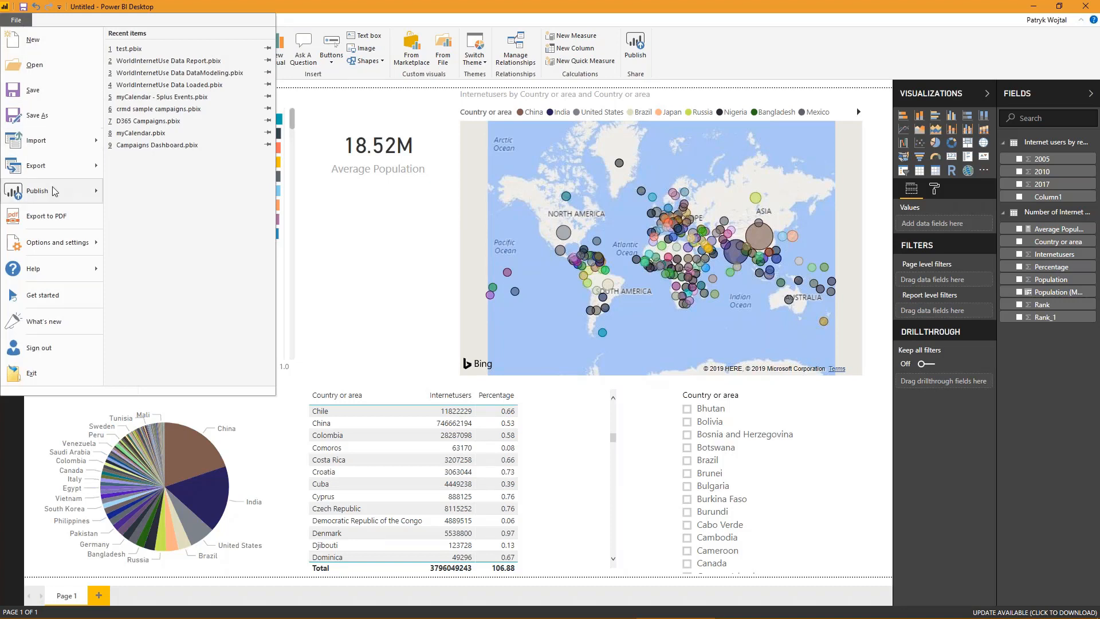
mouse_move(57, 199)
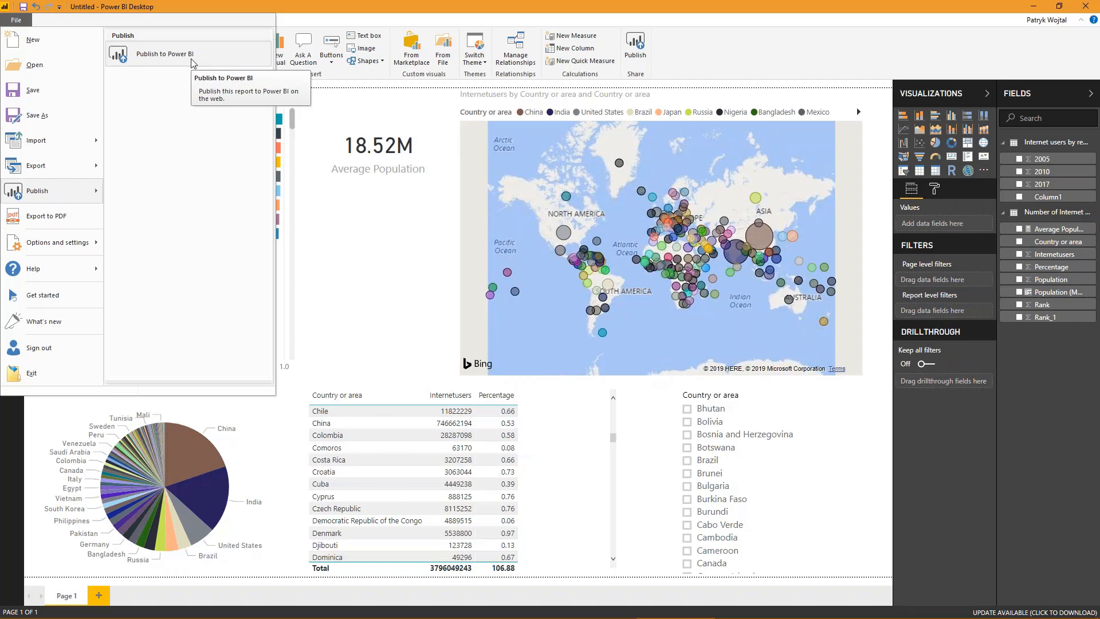
click(172, 54)
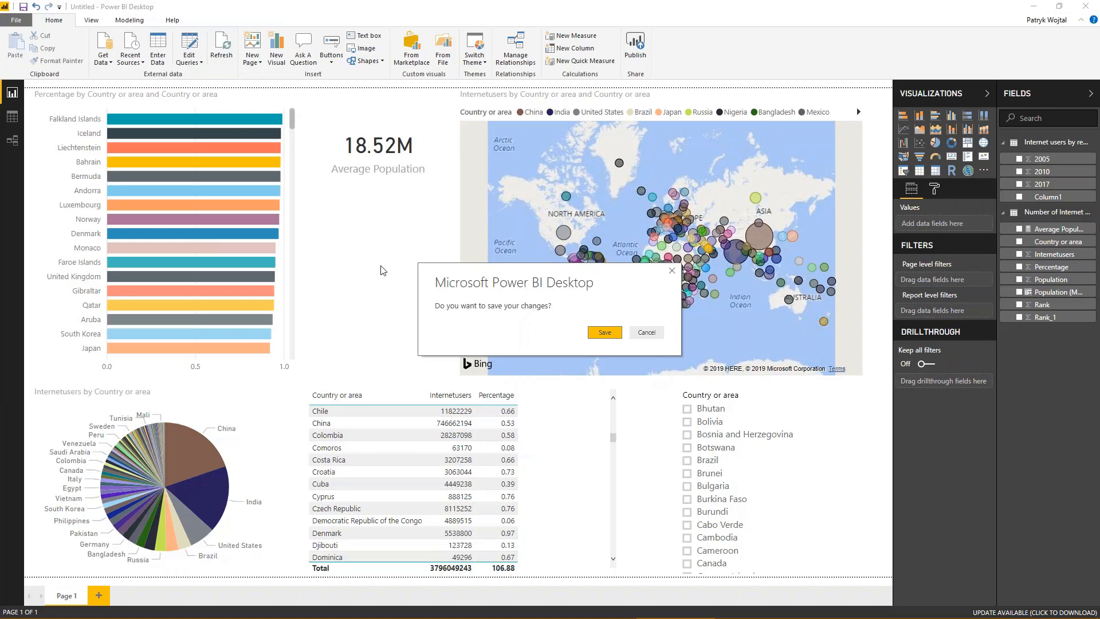
click(600, 336)
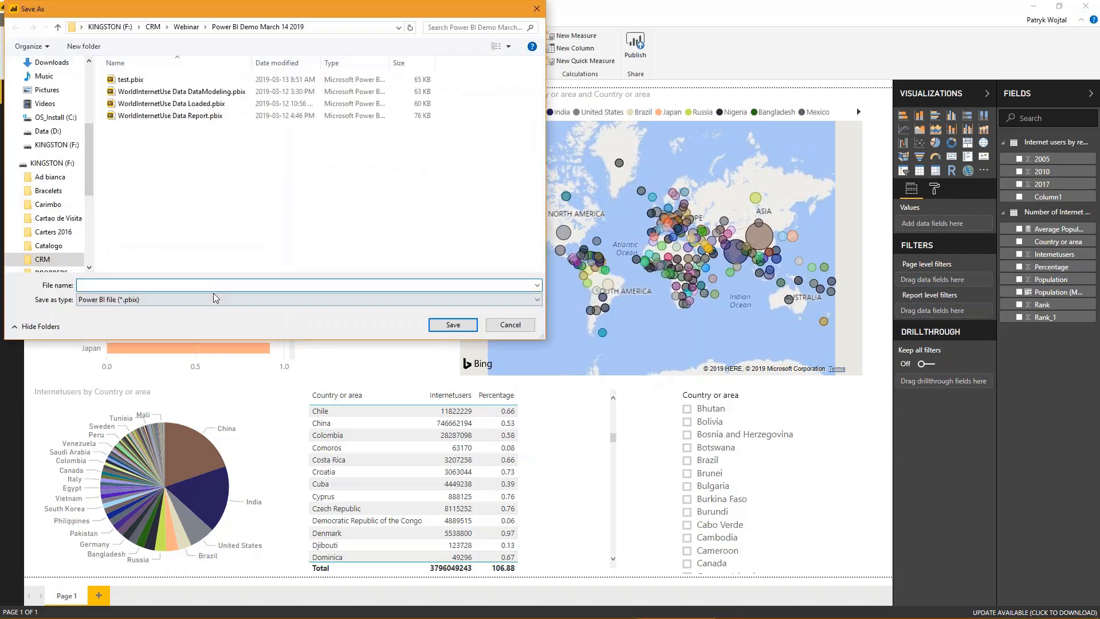
text(Internet Usage)
click(444, 324)
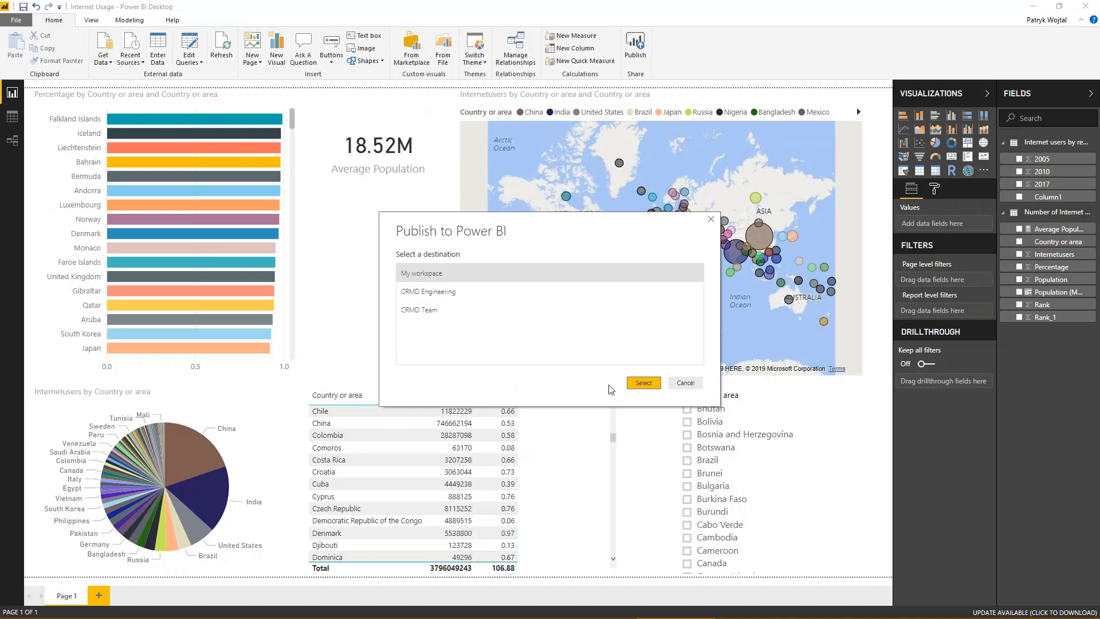
click(641, 385)
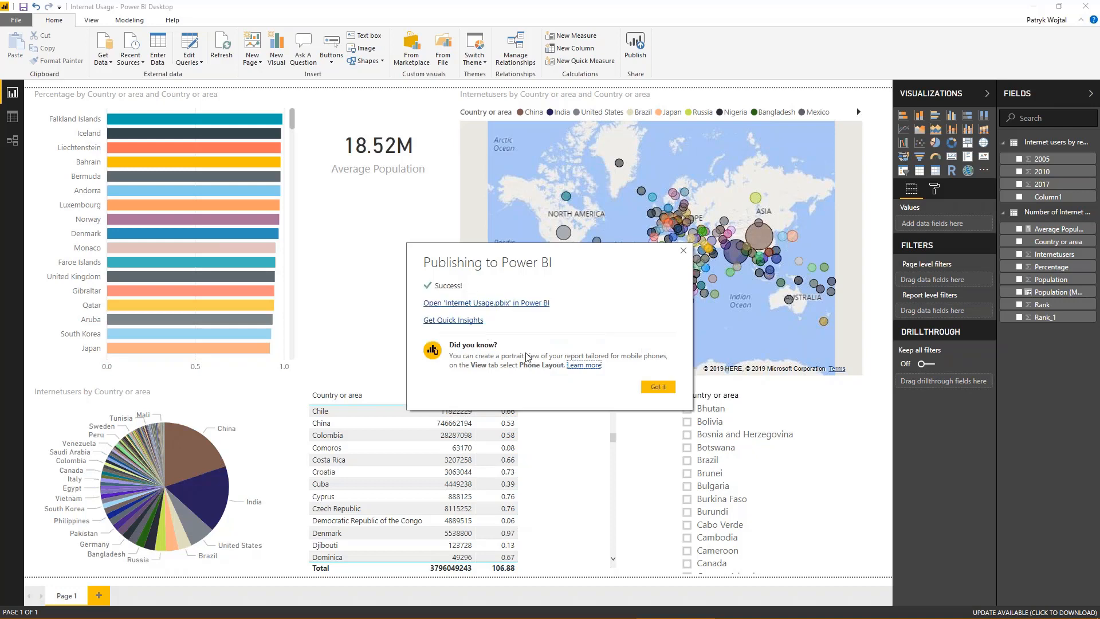
click(655, 387)
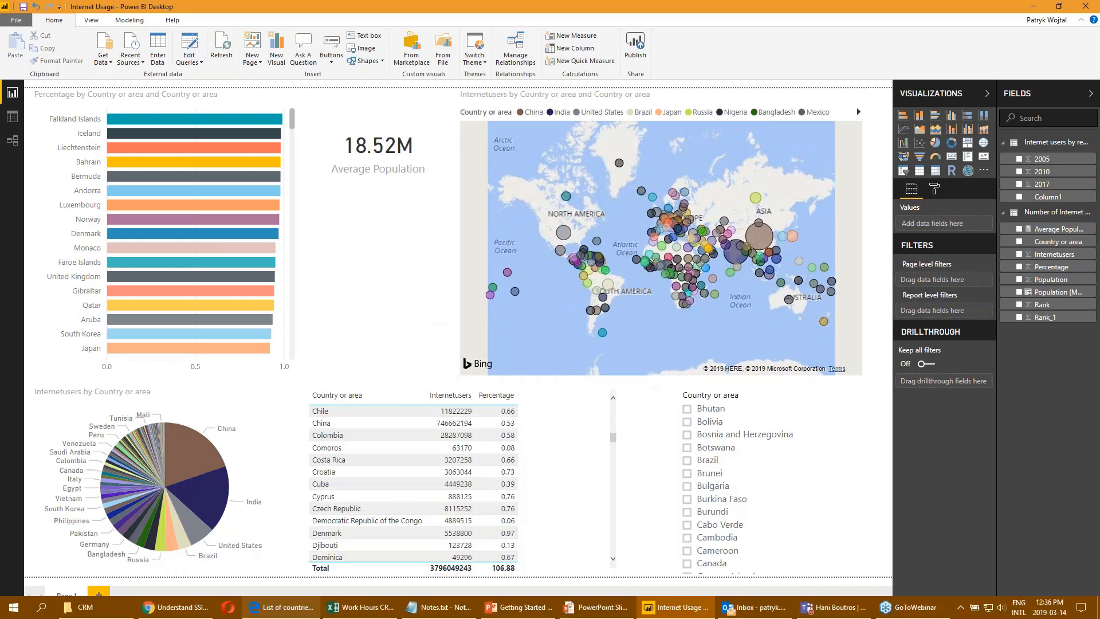
- Switch to the Power BI service in the browser and expand the contents of My Workspace
click(275, 609)
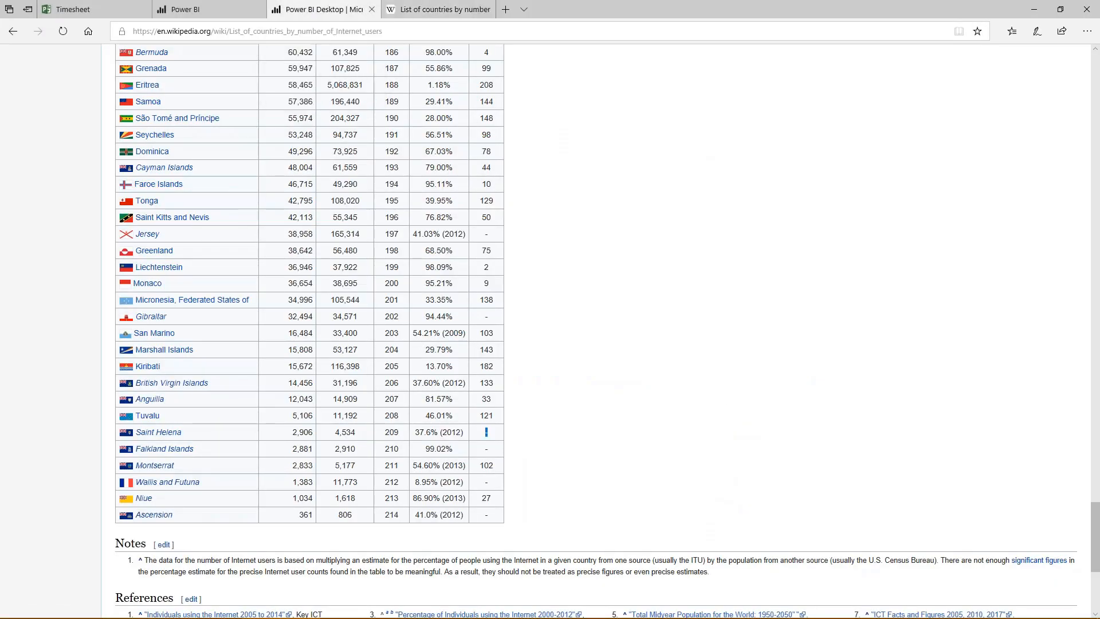
click(199, 8)
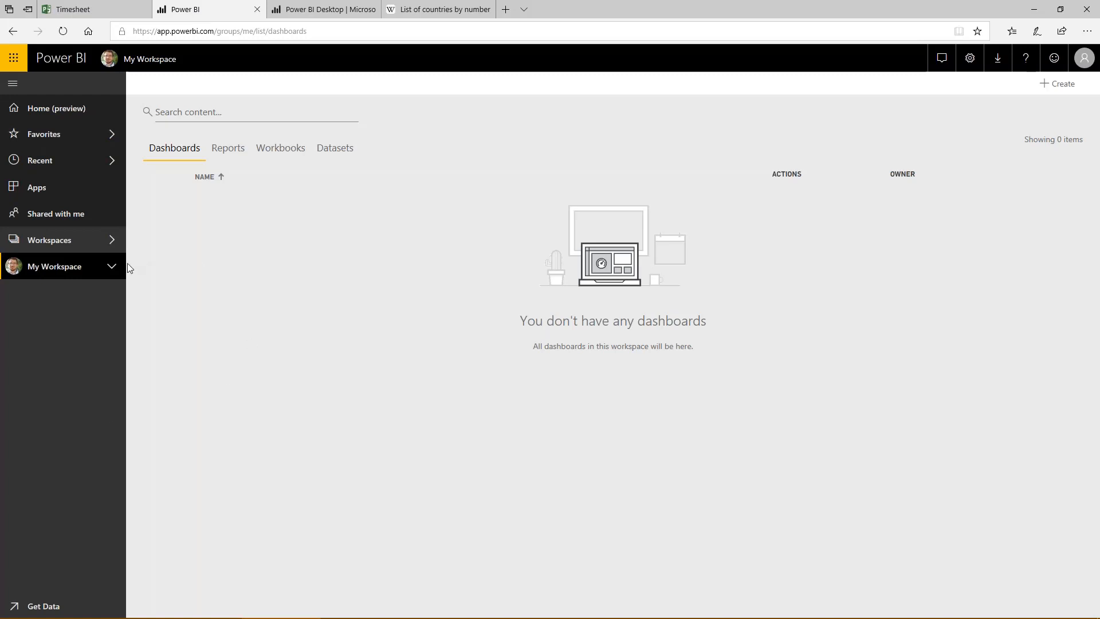
click(111, 269)
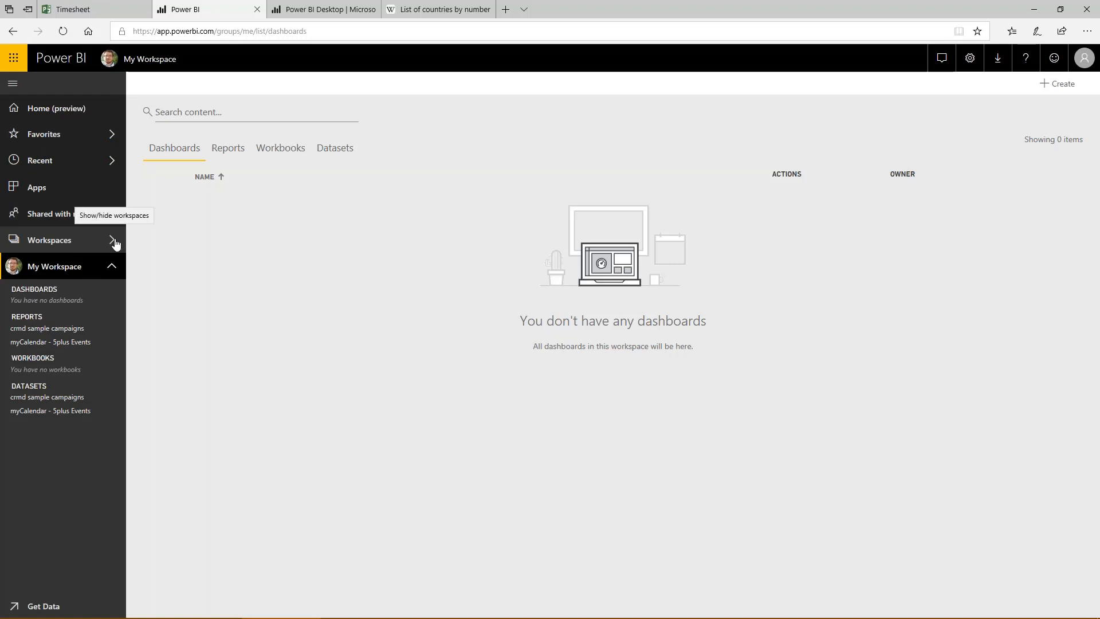
- Reload My Workspace, open the published Internet Usage report from its reports, and refresh the report
click(64, 33)
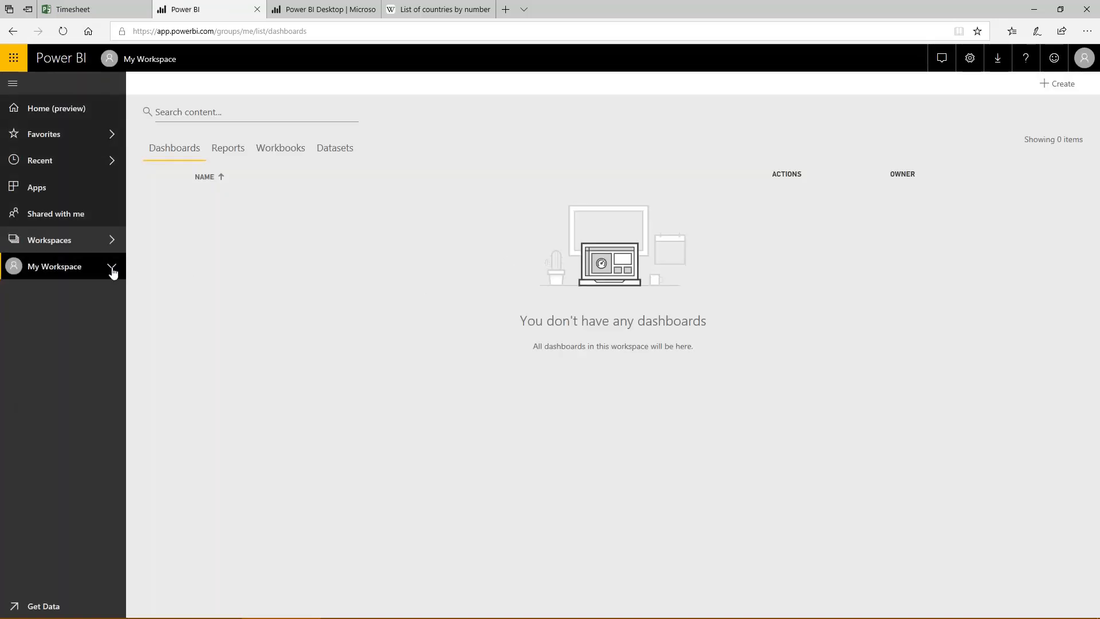
click(111, 268)
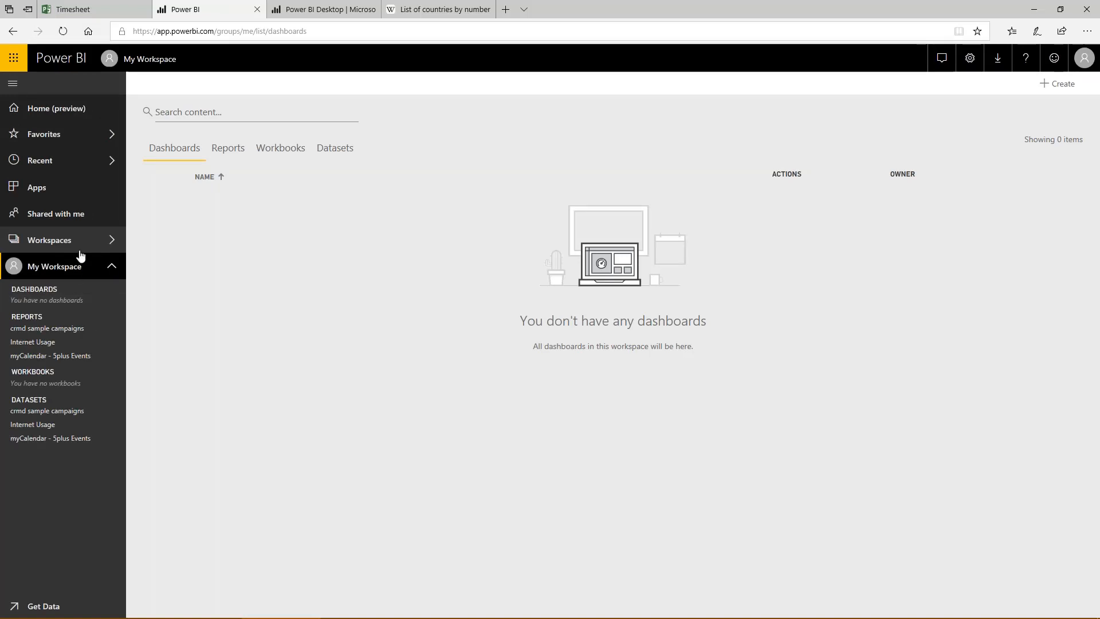
click(70, 341)
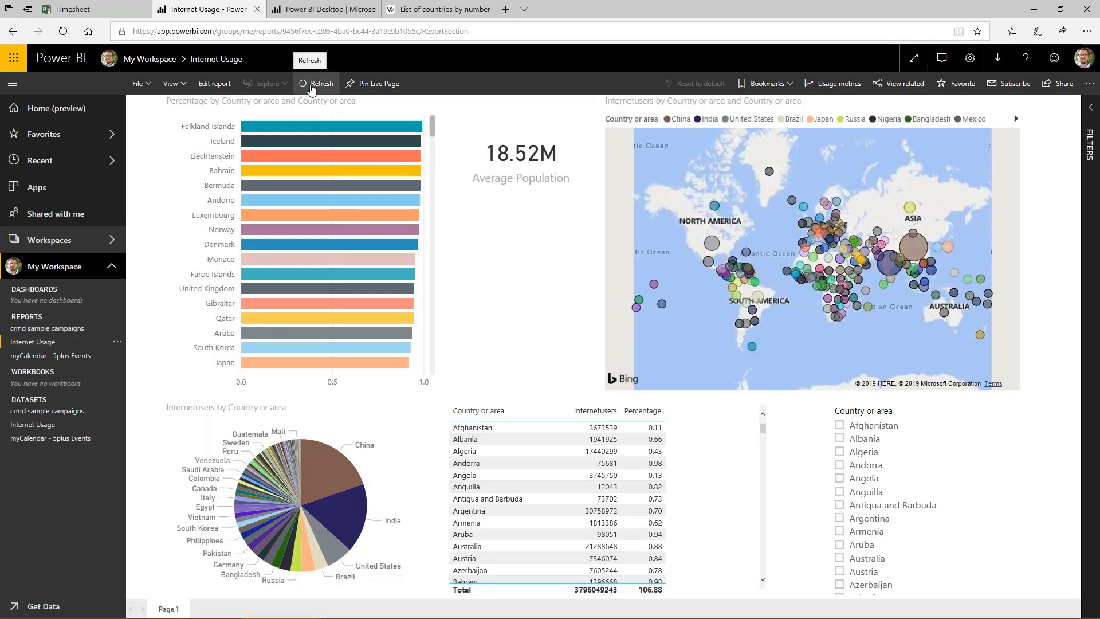
click(311, 87)
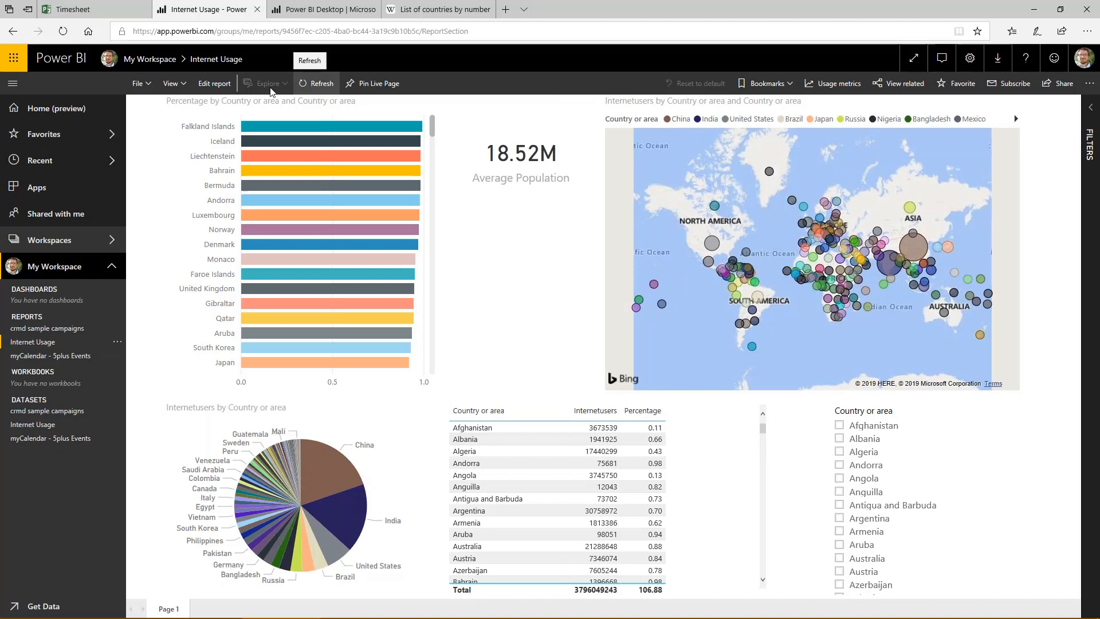
- Open the Internet Usage report for editing and save it, briefly checking the additional report options
click(215, 85)
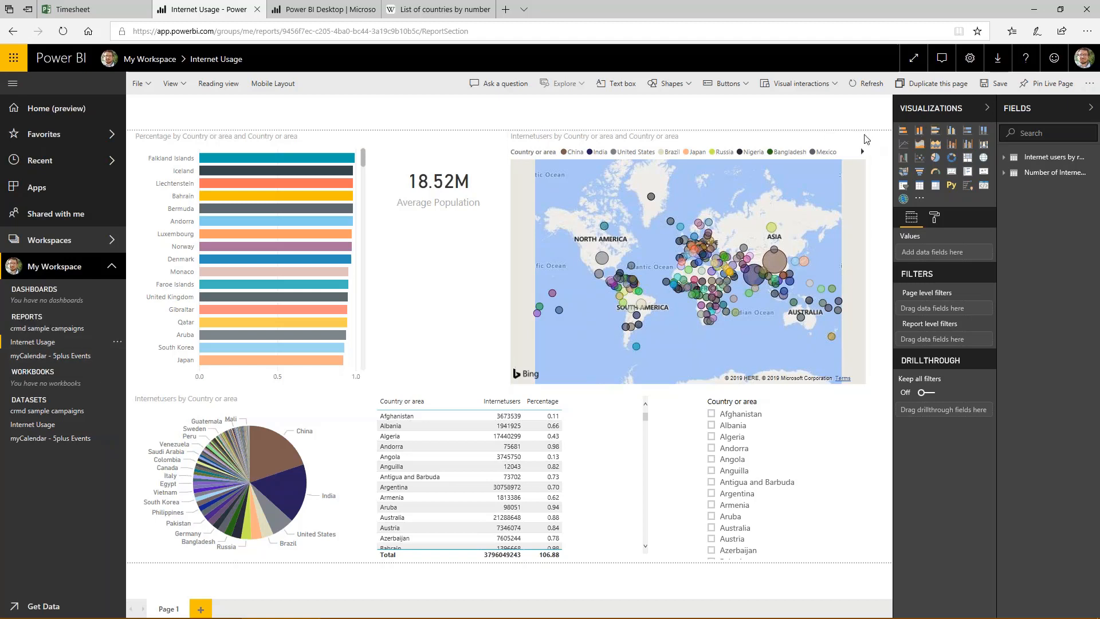
click(1000, 84)
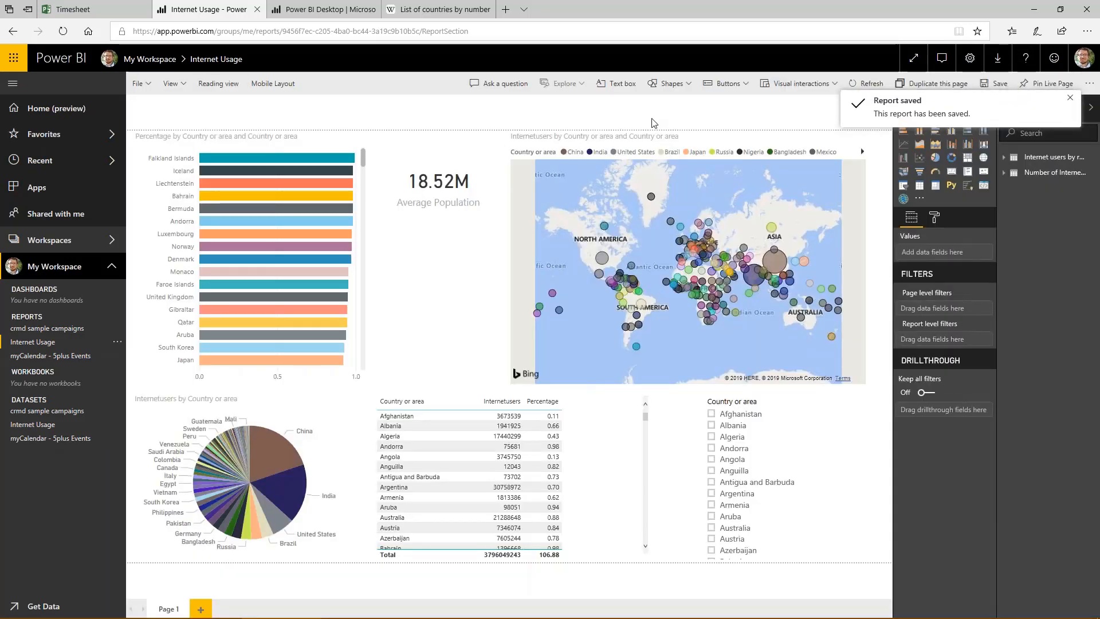
click(1089, 84)
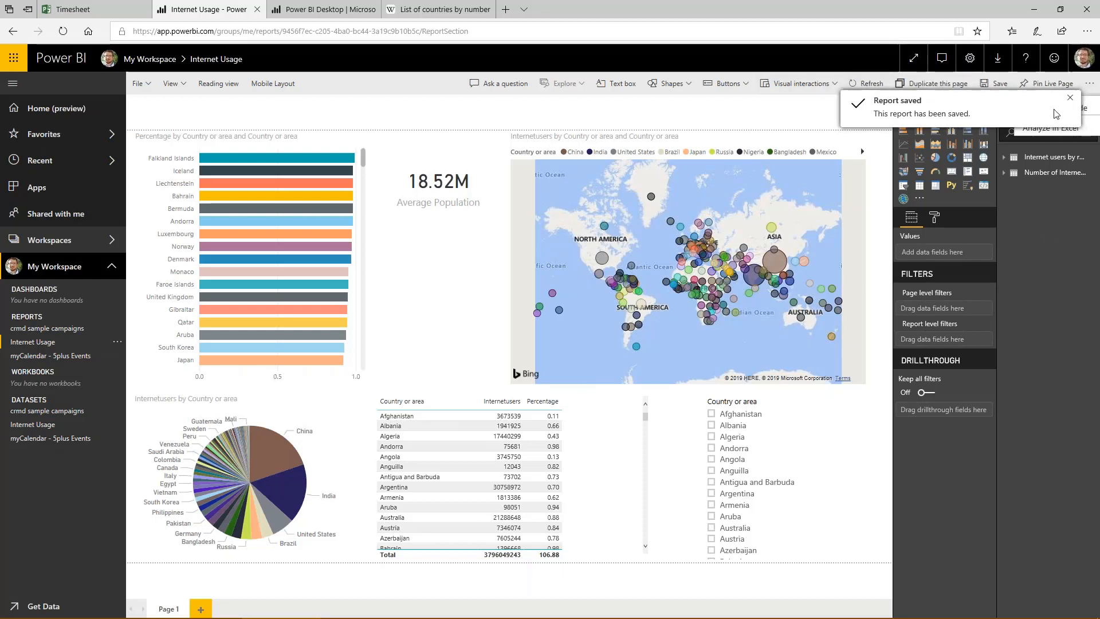
click(782, 116)
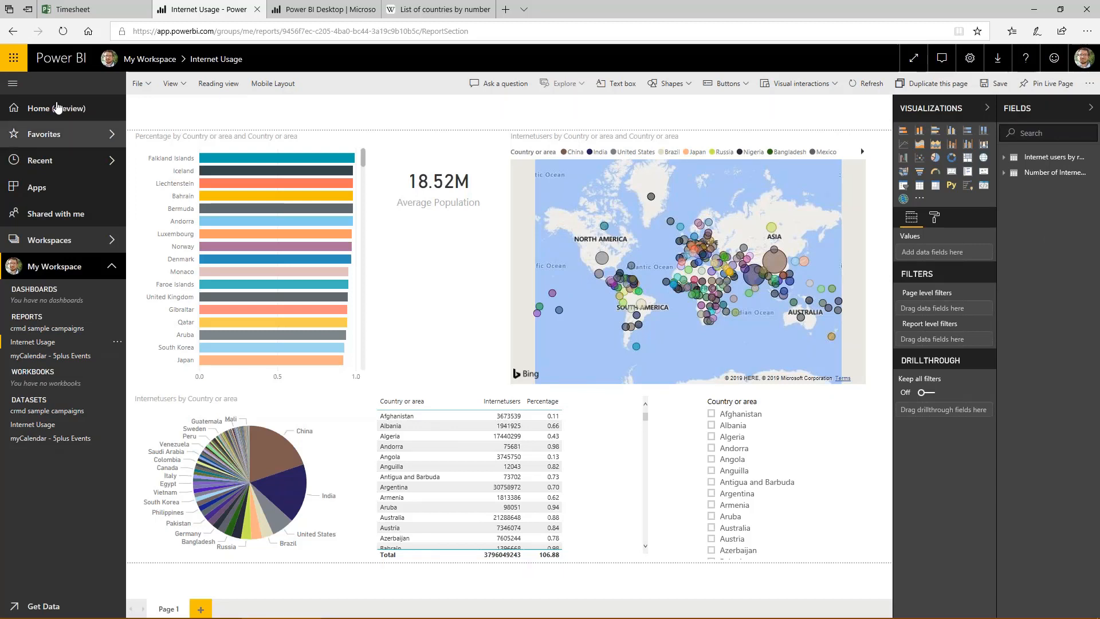
- Reload the Internet Usage report in reading view and open its sharing settings
click(63, 32)
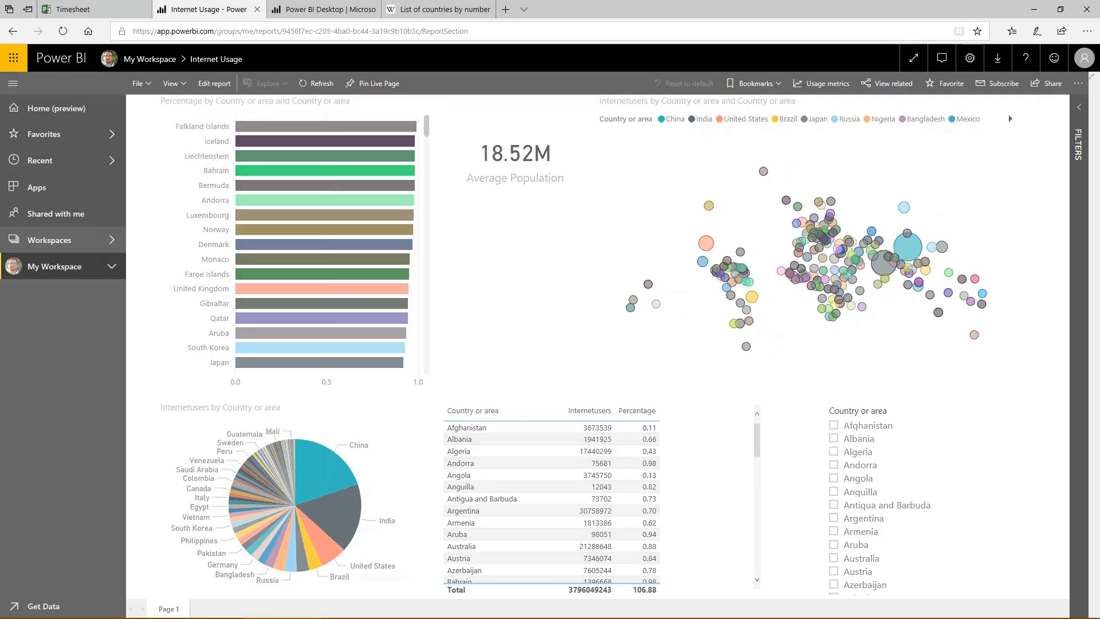
click(1047, 87)
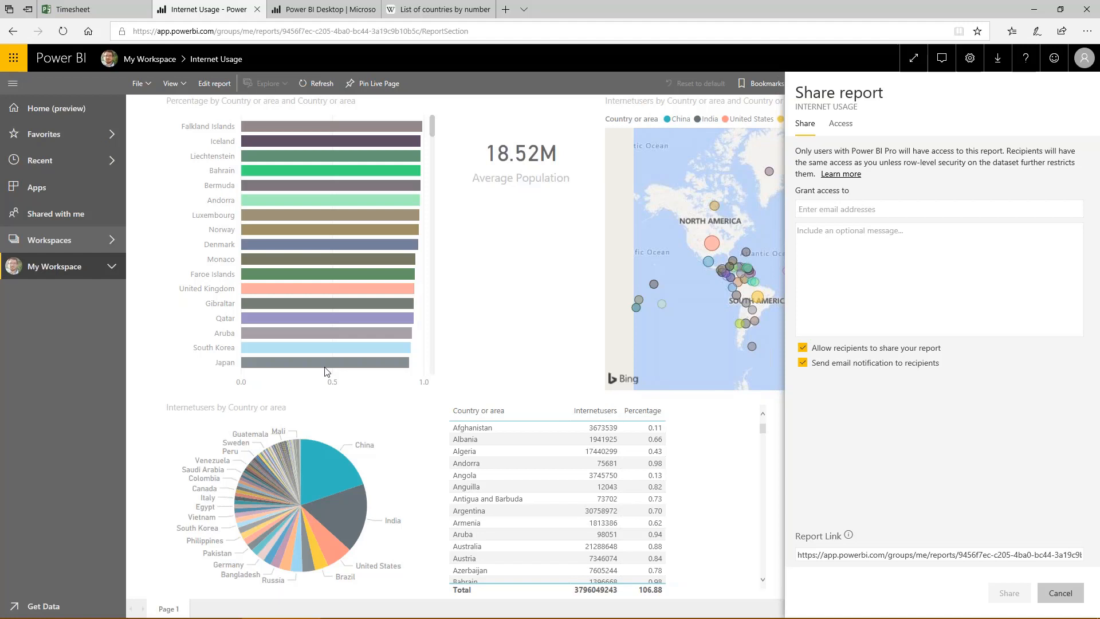
- Switch to the running PowerPoint slide show at the Live Demo! slide
key(super)
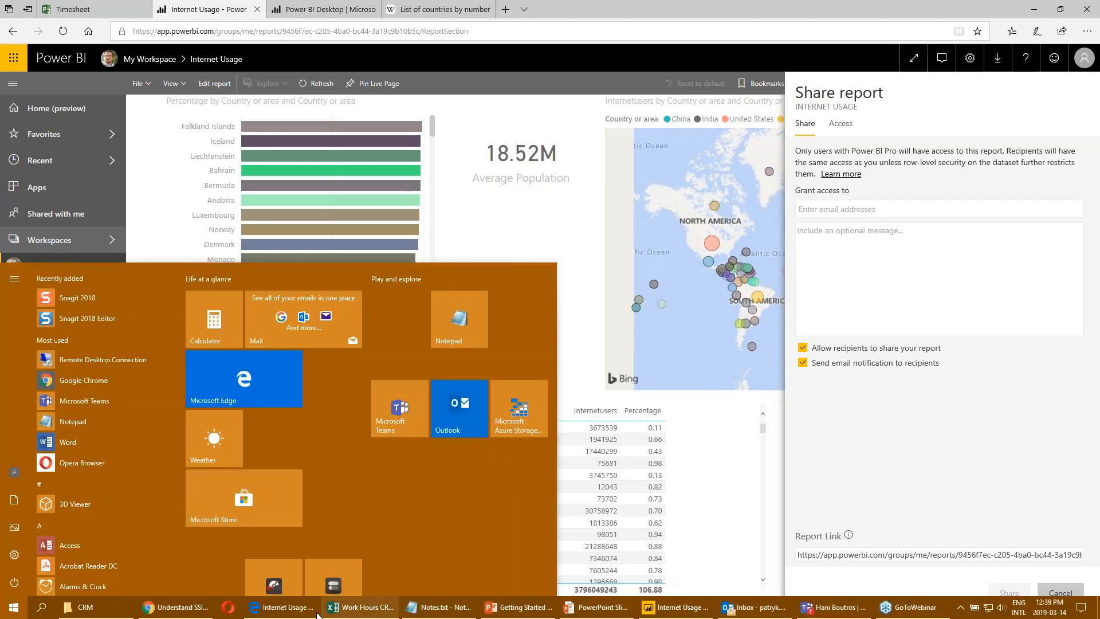
click(590, 609)
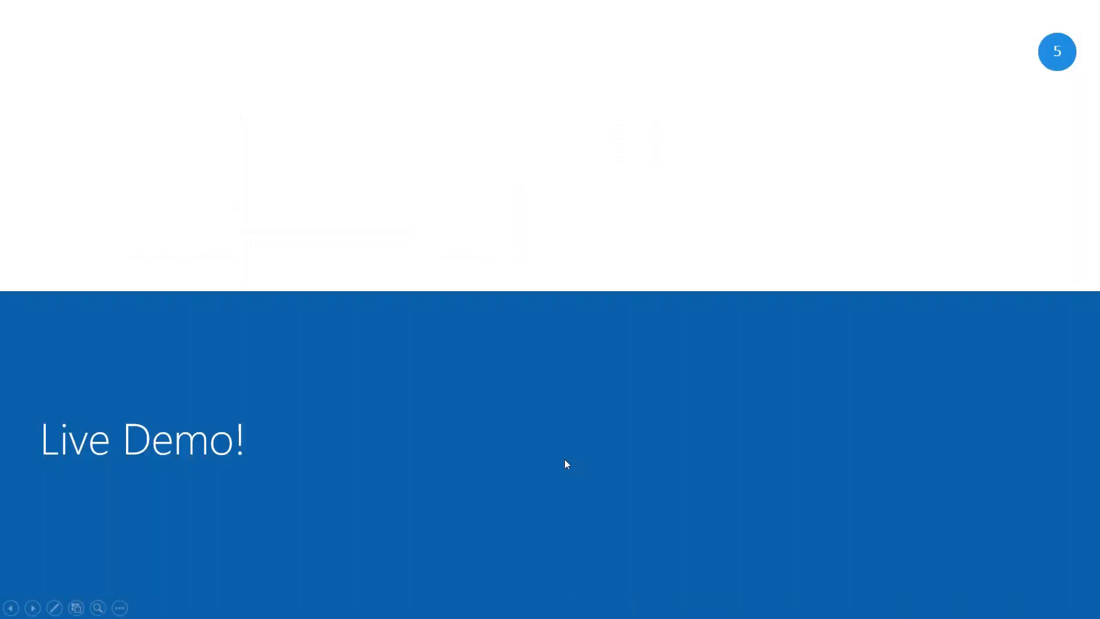